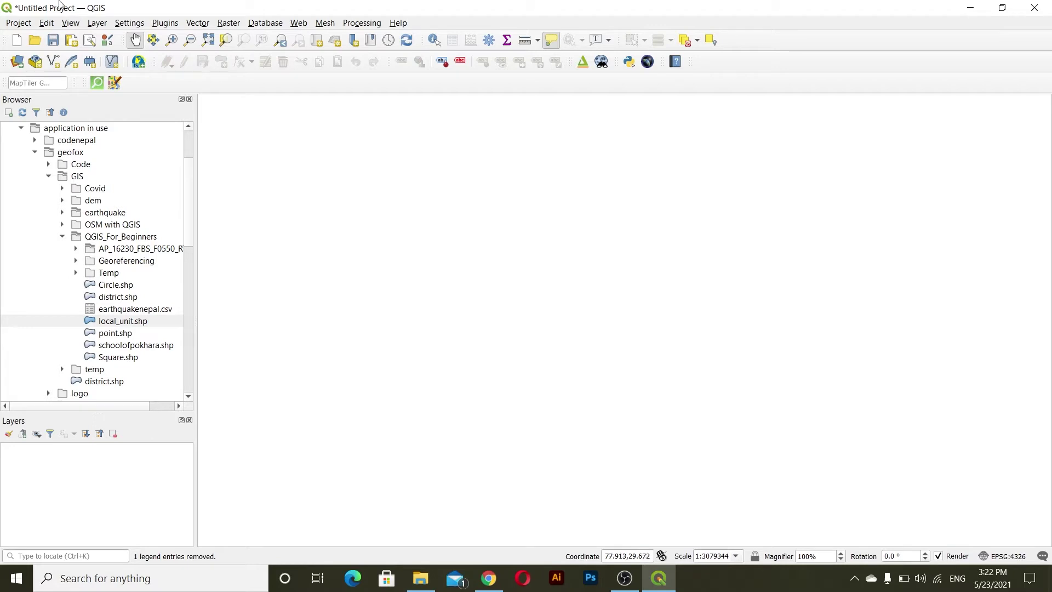
{"action": "left_click_drag", "start_coordinate": [572, 310], "coordinate": [316, 158]}
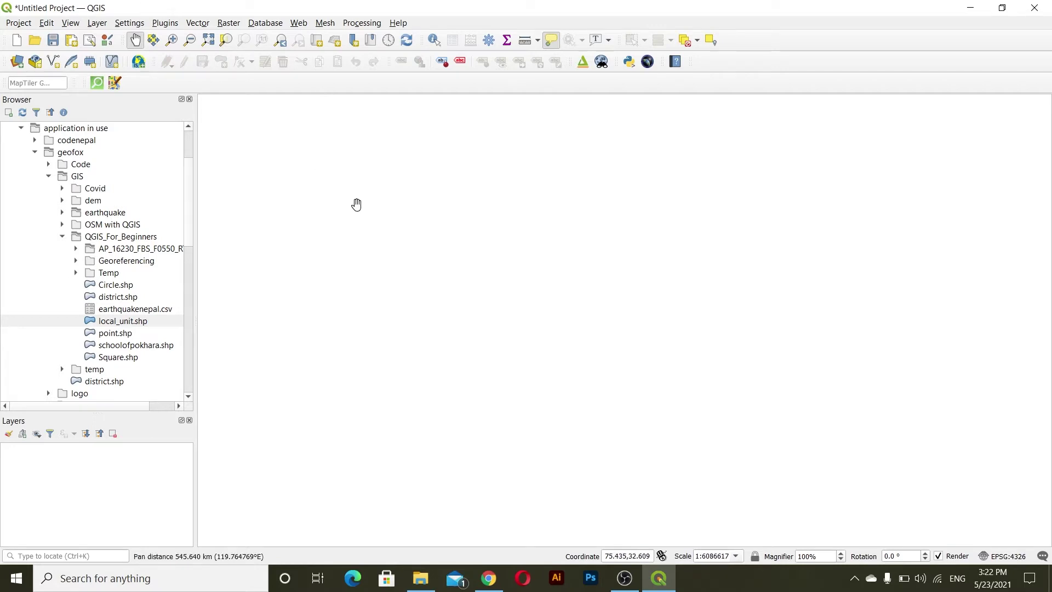
{"action": "scroll", "coordinate": [357, 204], "scroll_direction": "down", "scroll_amount": 1}
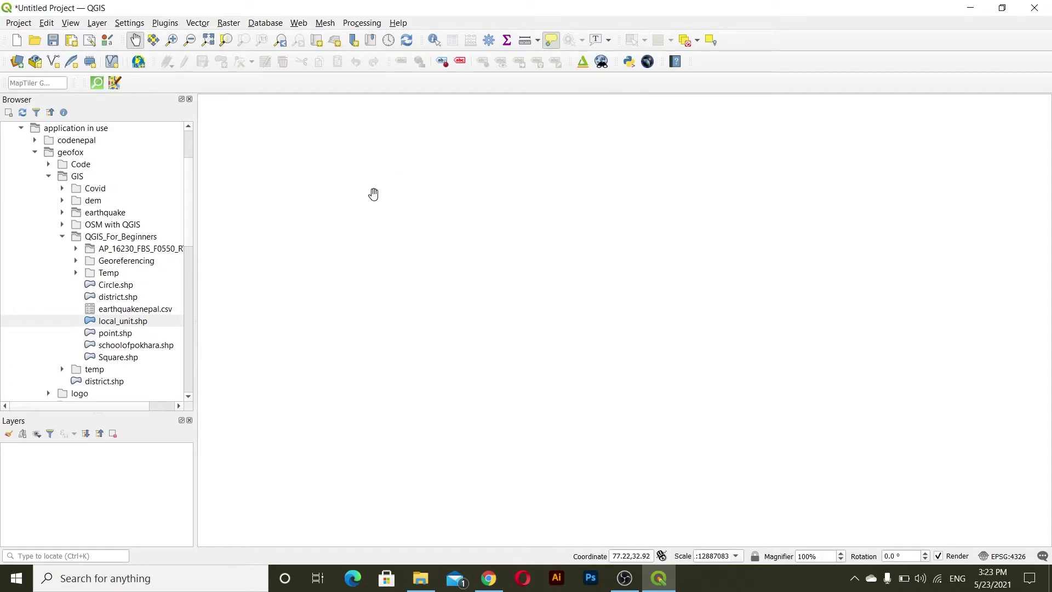
{"action": "left_click_drag", "start_coordinate": [405, 214], "coordinate": [363, 193]}
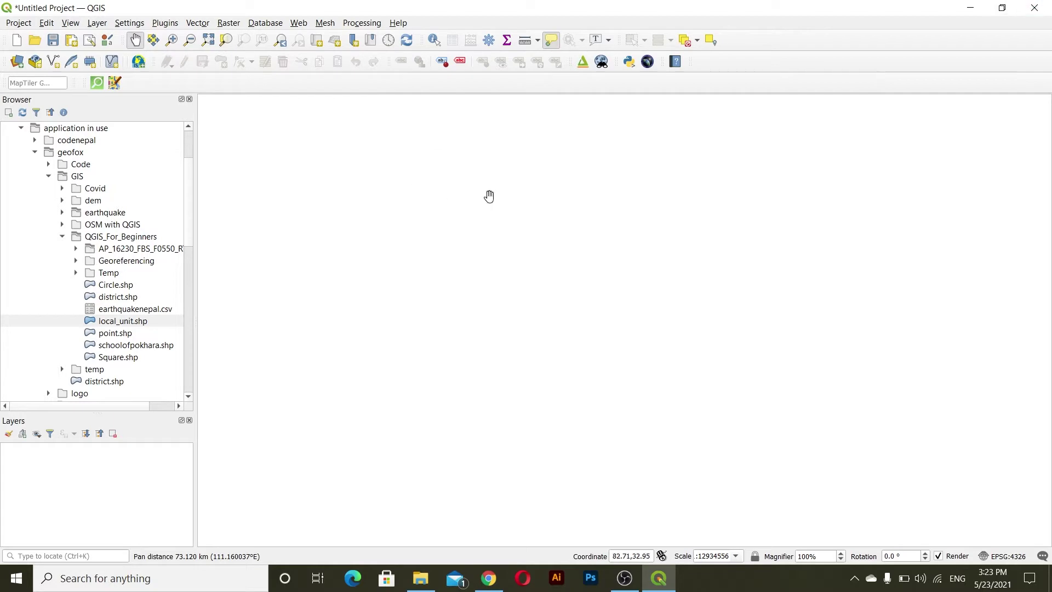
{"action": "left_click", "coordinate": [17, 62]}
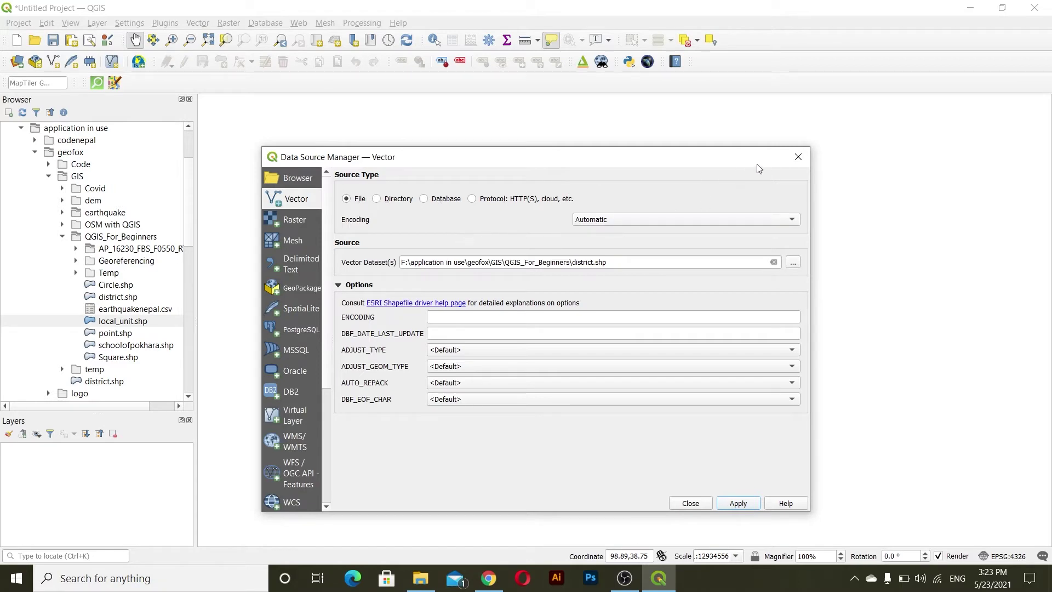
{"action": "left_click", "coordinate": [796, 158]}
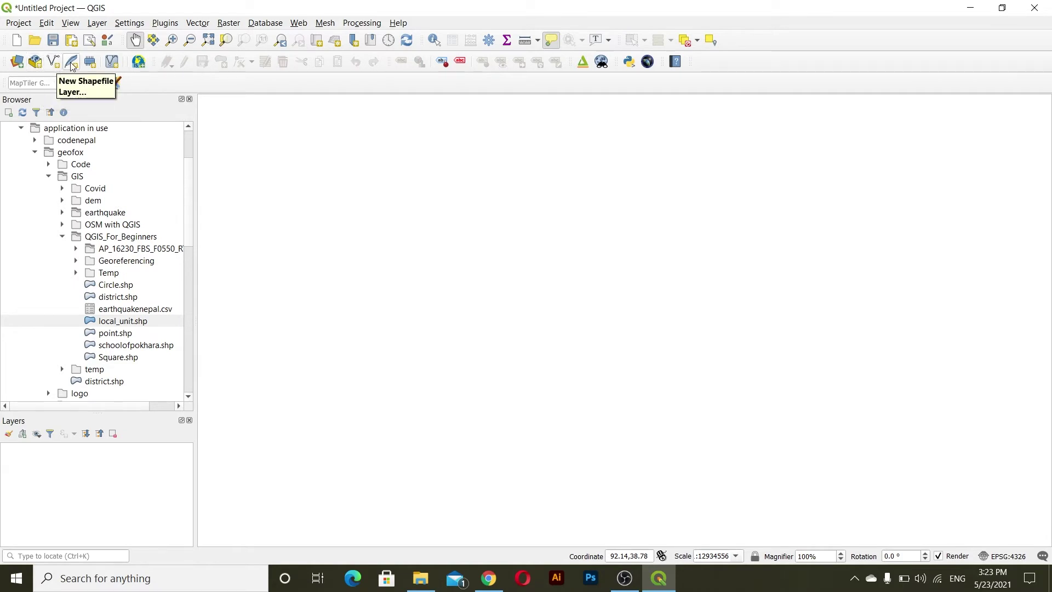
Choose earthquakenepal.csv from the QGIS_For_Beginners folder as the delimited text source for a new layer.
{"action": "left_click", "coordinate": [17, 62]}
{"action": "left_click_drag", "start_coordinate": [507, 179], "coordinate": [507, 141]}
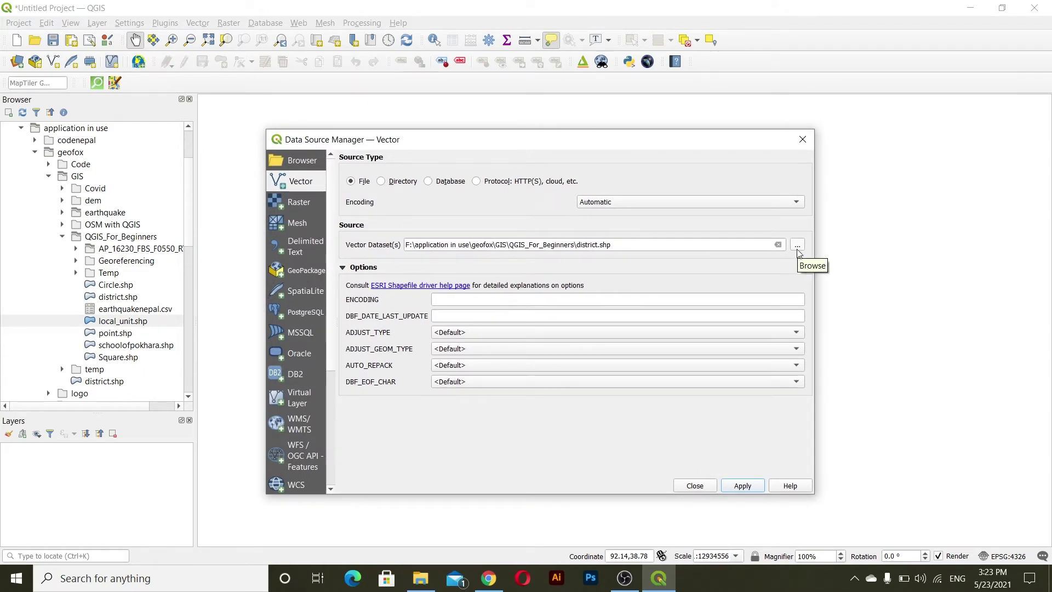
{"action": "left_click", "coordinate": [308, 246]}
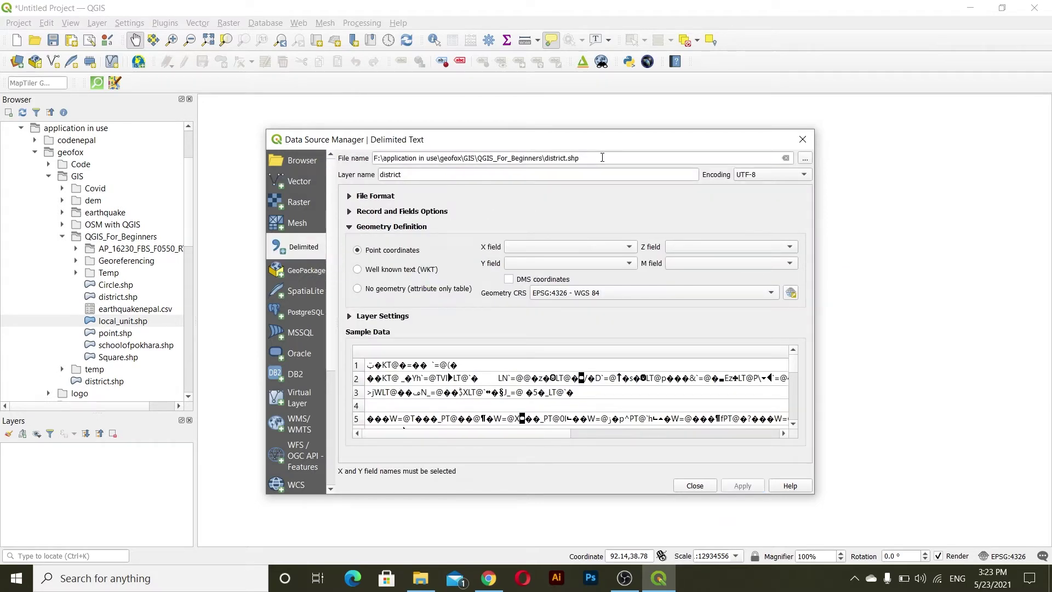
{"action": "left_click", "coordinate": [804, 158]}
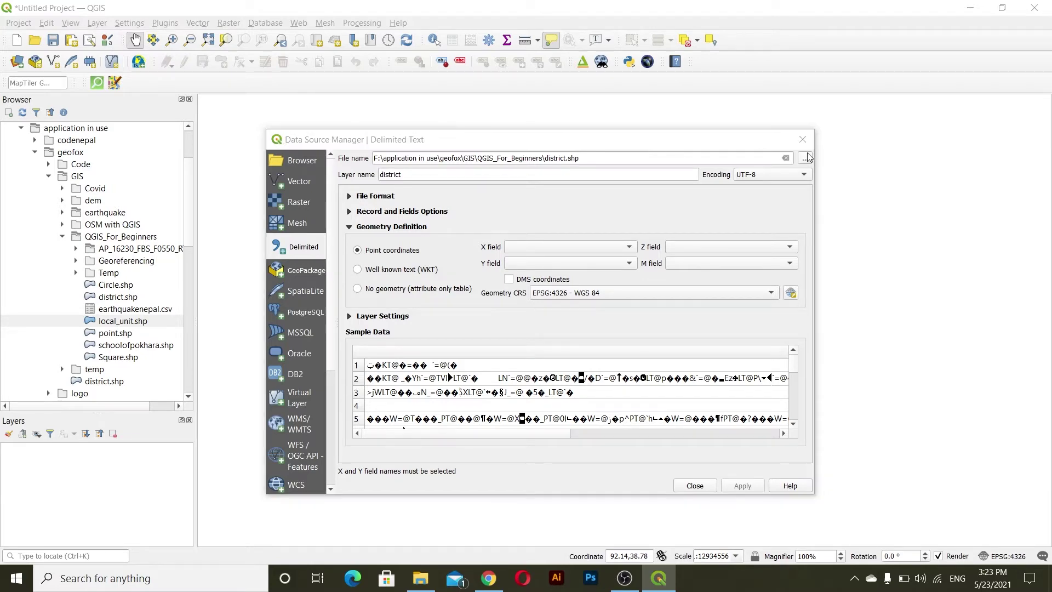
{"action": "scroll", "coordinate": [432, 343], "scroll_direction": "down", "scroll_amount": 5}
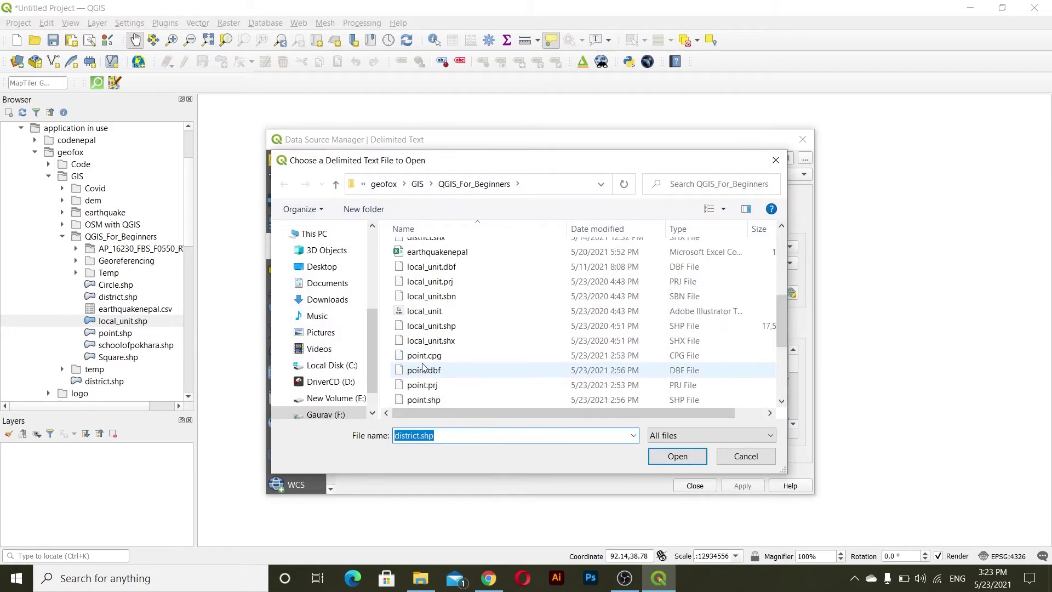
{"action": "left_click", "coordinate": [459, 254]}
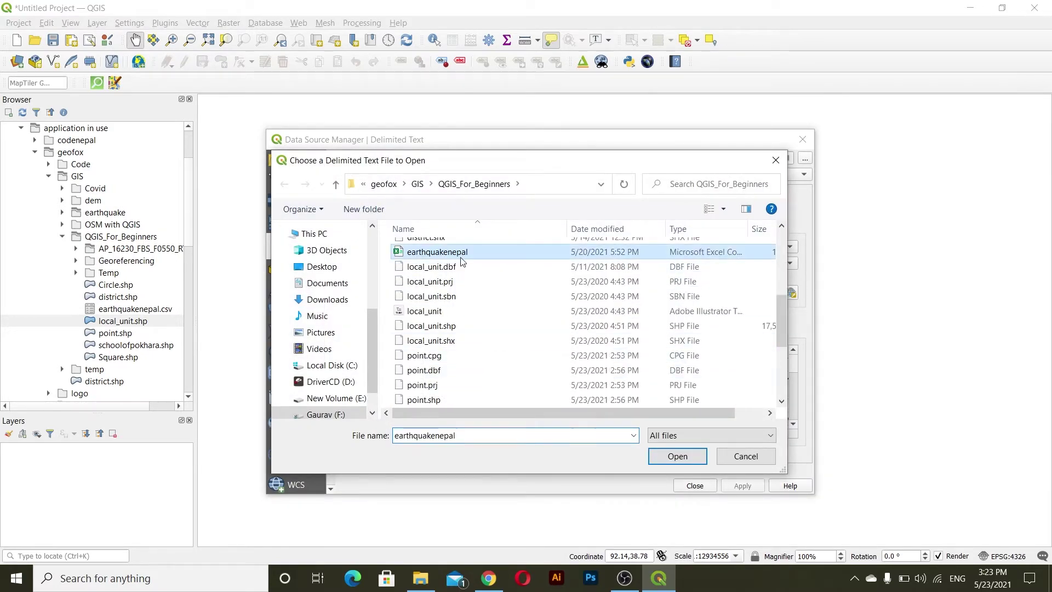
{"action": "left_click", "coordinate": [665, 454]}
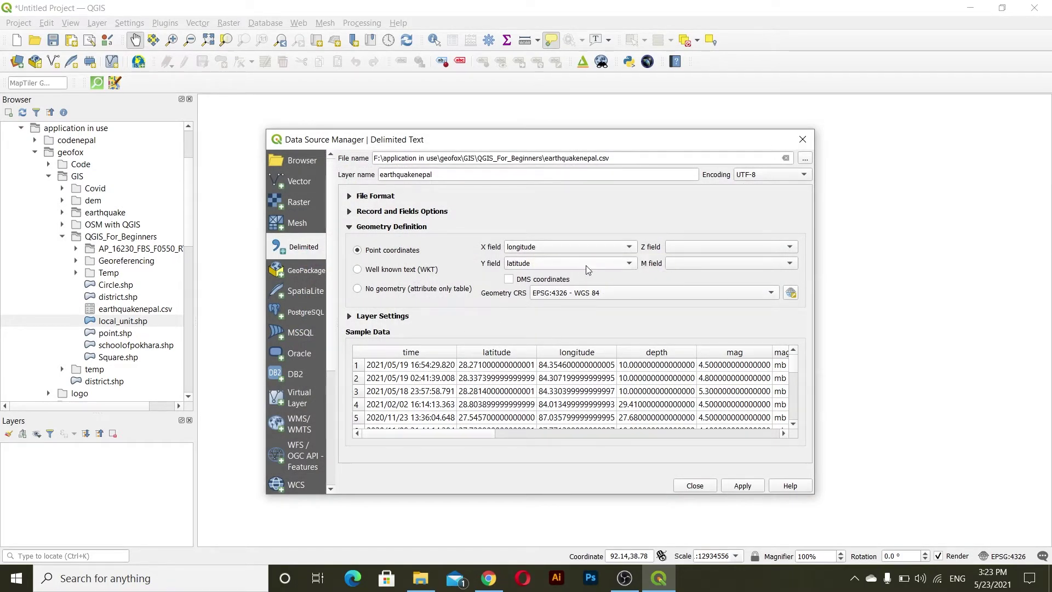
Check the latitude and longitude columns in the sample data and add the earthquakenepal point layer to the map.
{"action": "left_click", "coordinate": [501, 353]}
{"action": "left_click", "coordinate": [597, 353]}
{"action": "left_click", "coordinate": [502, 353]}
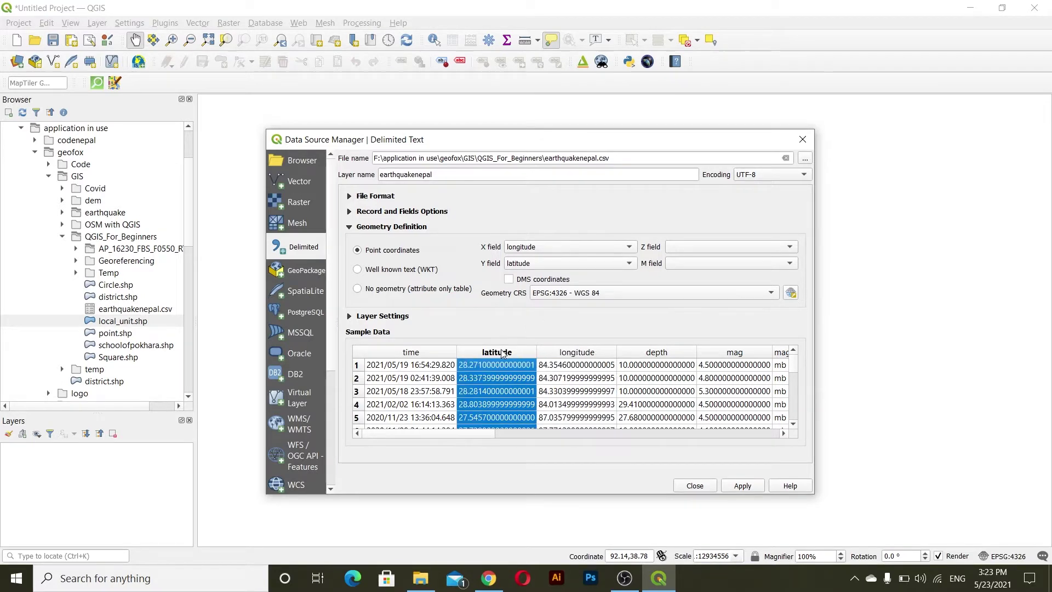
{"action": "left_click", "coordinate": [574, 355]}
{"action": "left_click", "coordinate": [501, 351]}
{"action": "left_click", "coordinate": [741, 487]}
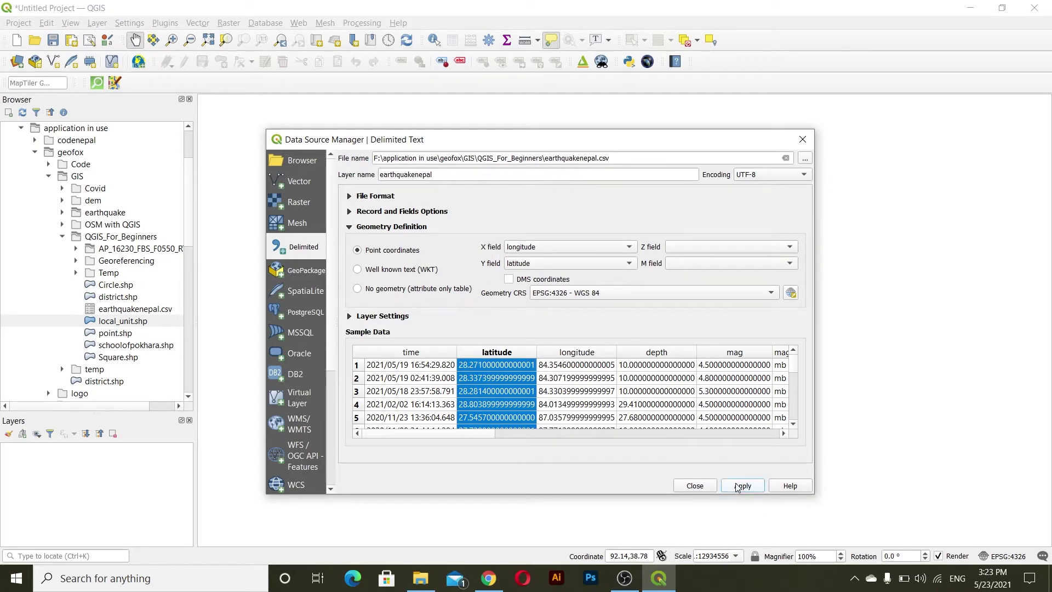
{"action": "left_click", "coordinate": [694, 485]}
Add district.shp from the QGIS_For_Beginners folder to the project beneath the earthquakenepal layer.
{"action": "scroll", "coordinate": [580, 311], "scroll_direction": "down", "scroll_amount": 1}
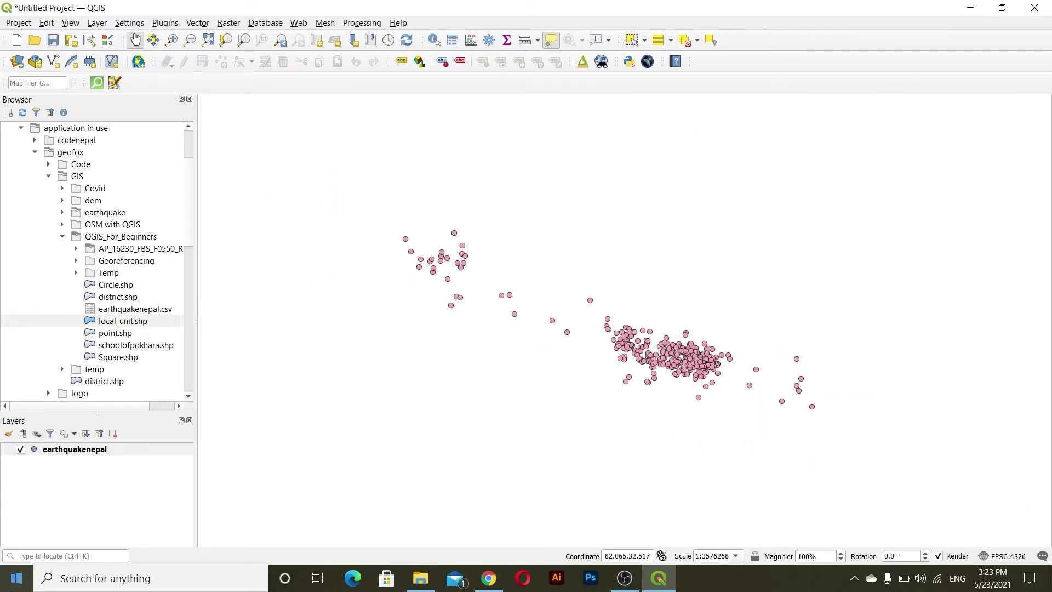
{"action": "scroll", "coordinate": [639, 340], "scroll_direction": "up", "scroll_amount": 1}
{"action": "scroll", "coordinate": [638, 341], "scroll_direction": "down", "scroll_amount": 1}
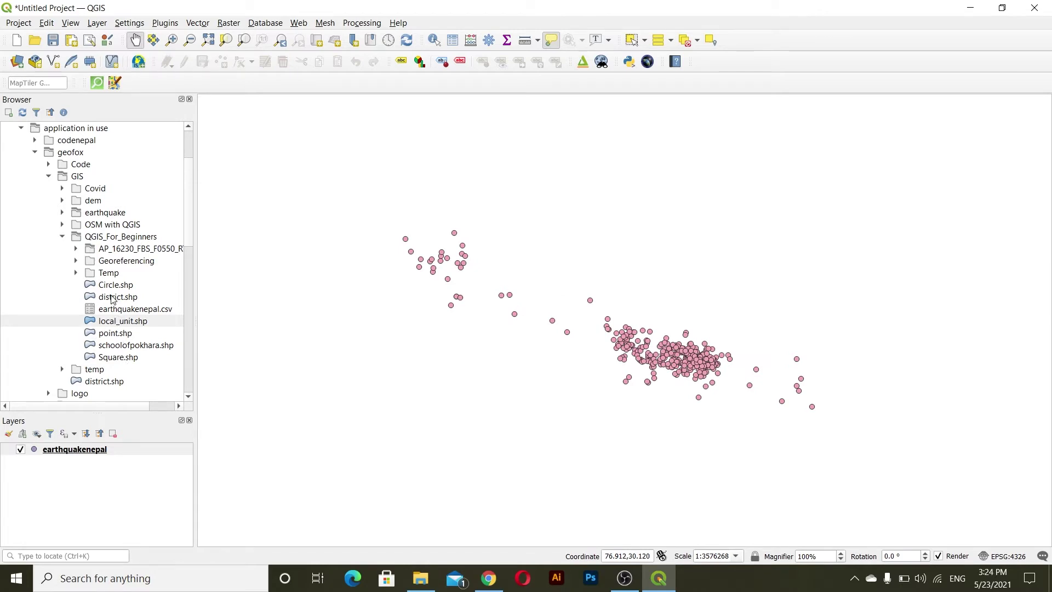
{"action": "mouse_move", "coordinate": [111, 298]}
{"action": "left_mouse_down"}
{"action": "mouse_move", "coordinate": [113, 383]}
{"action": "mouse_move", "coordinate": [58, 475]}
{"action": "left_mouse_up"}
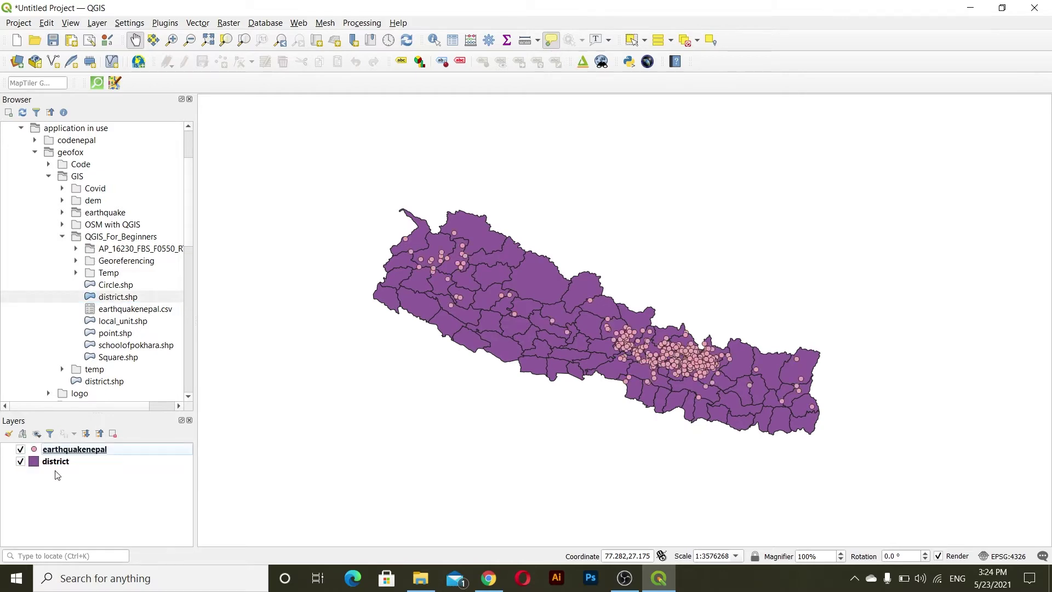
Switch the earthquakenepal layer's symbology to Graduated, using the mag field as the value.
{"action": "left_click", "coordinate": [35, 453]}
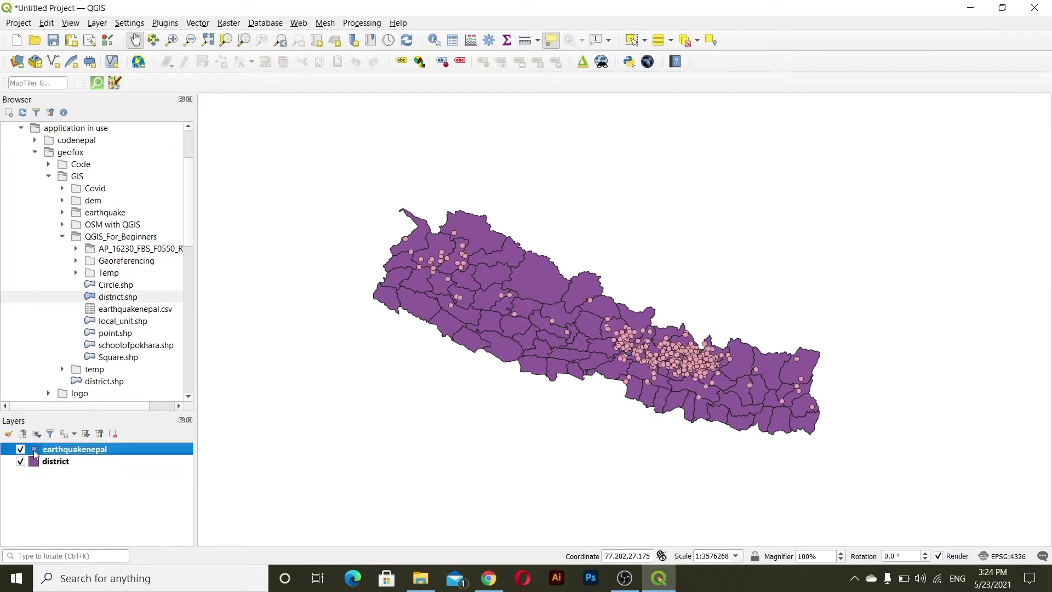
{"action": "double_click", "coordinate": [35, 452]}
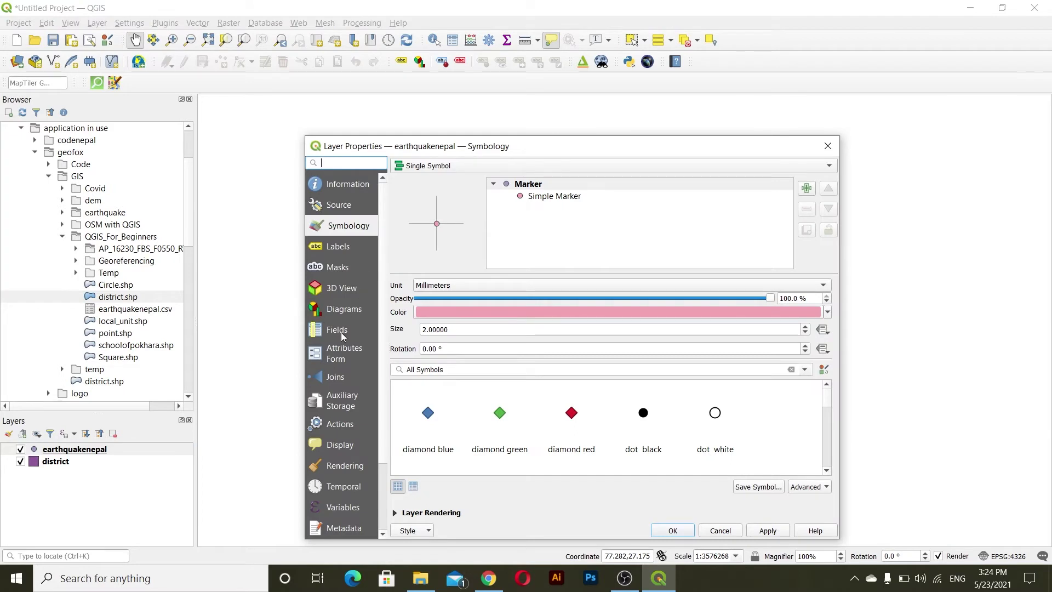
{"action": "left_click", "coordinate": [543, 199]}
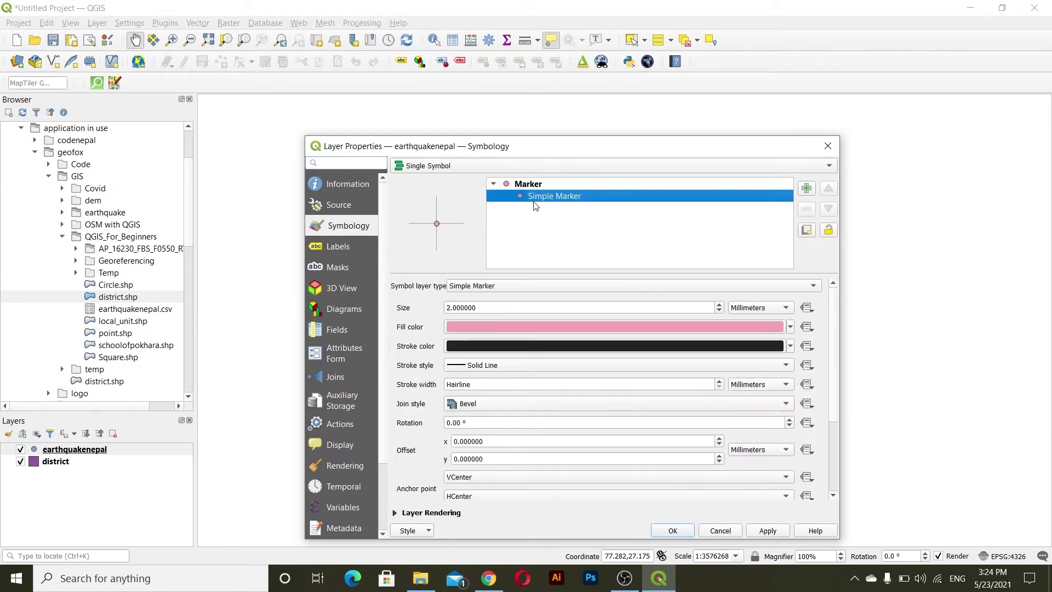
{"action": "left_click", "coordinate": [432, 162]}
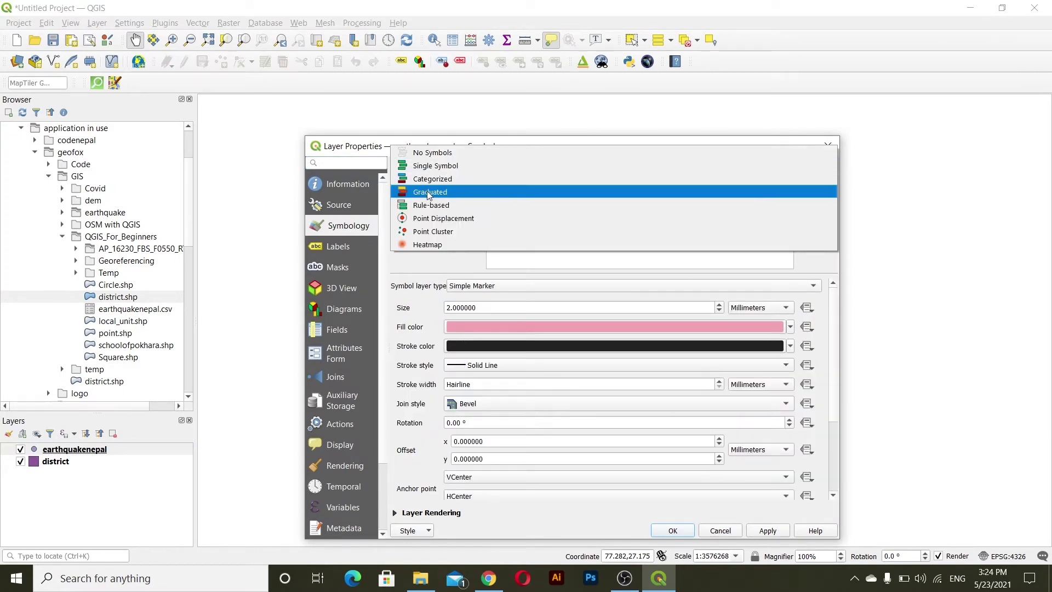
{"action": "left_click", "coordinate": [454, 202]}
{"action": "left_click", "coordinate": [531, 207]}
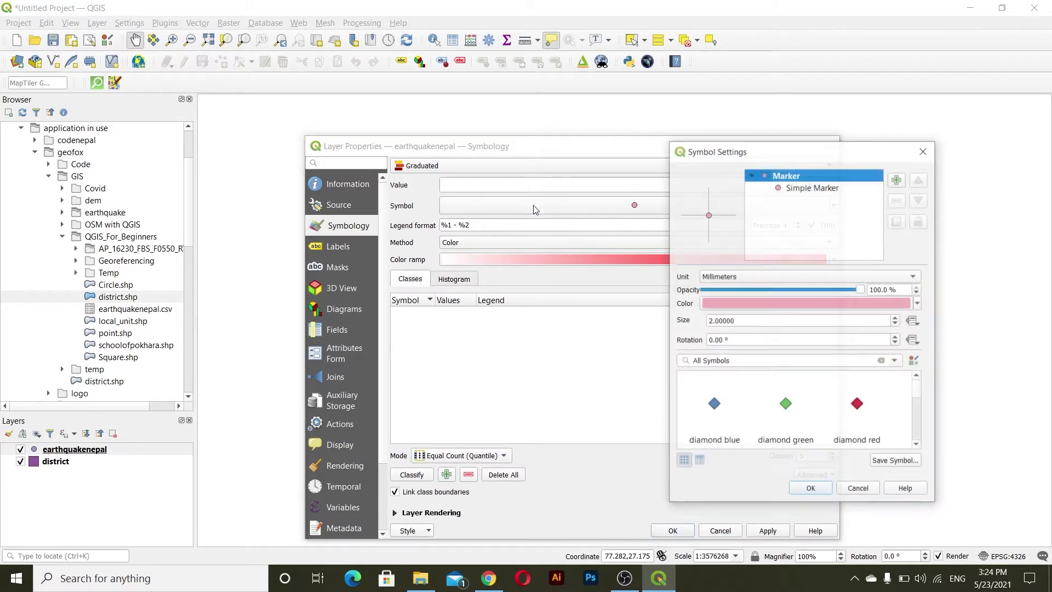
{"action": "left_click", "coordinate": [924, 151]}
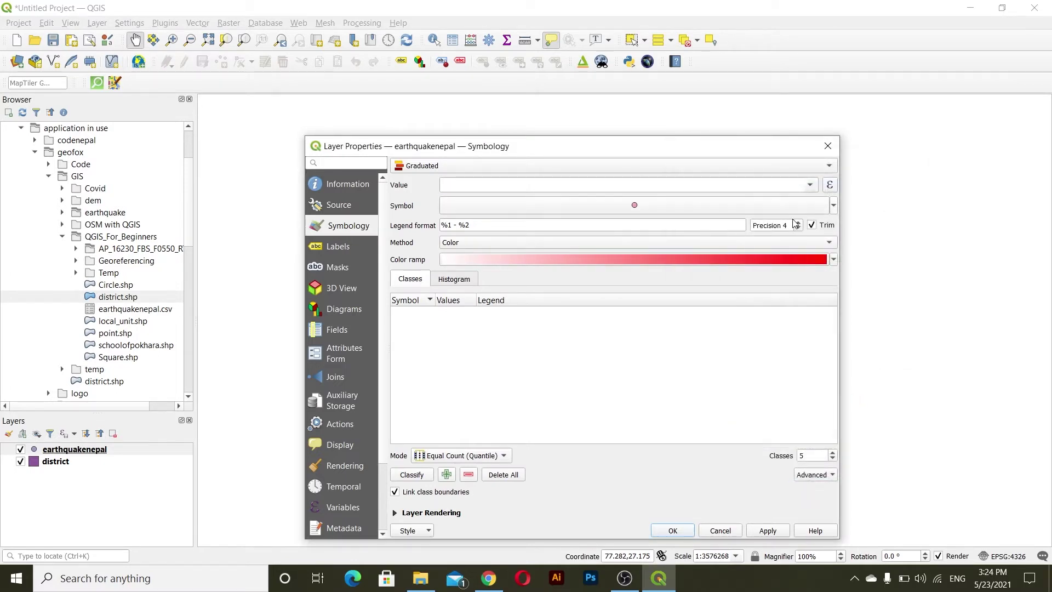
{"action": "left_click", "coordinate": [816, 186]}
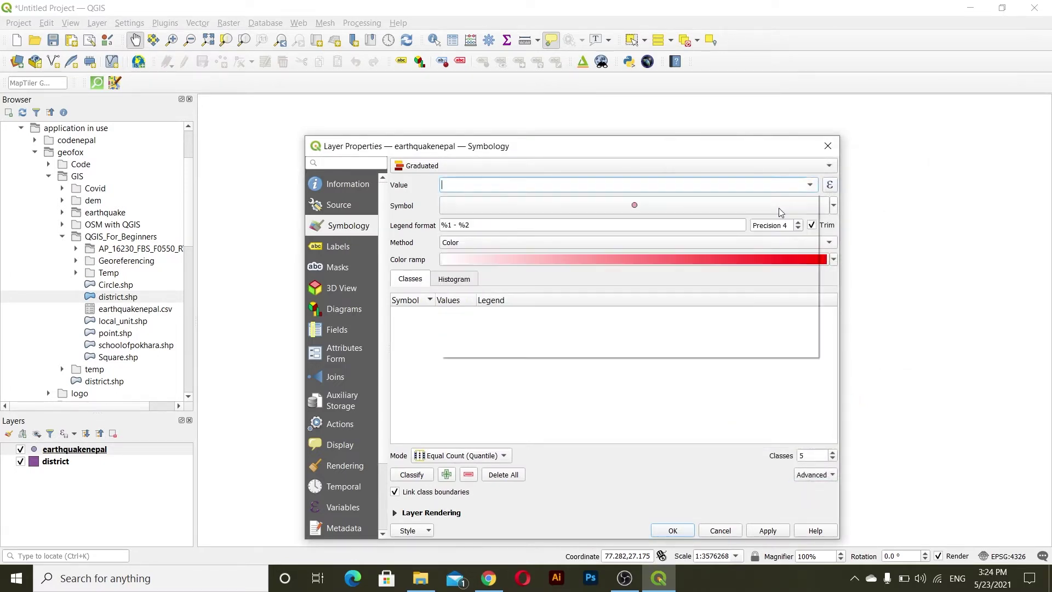
{"action": "left_click", "coordinate": [474, 267]}
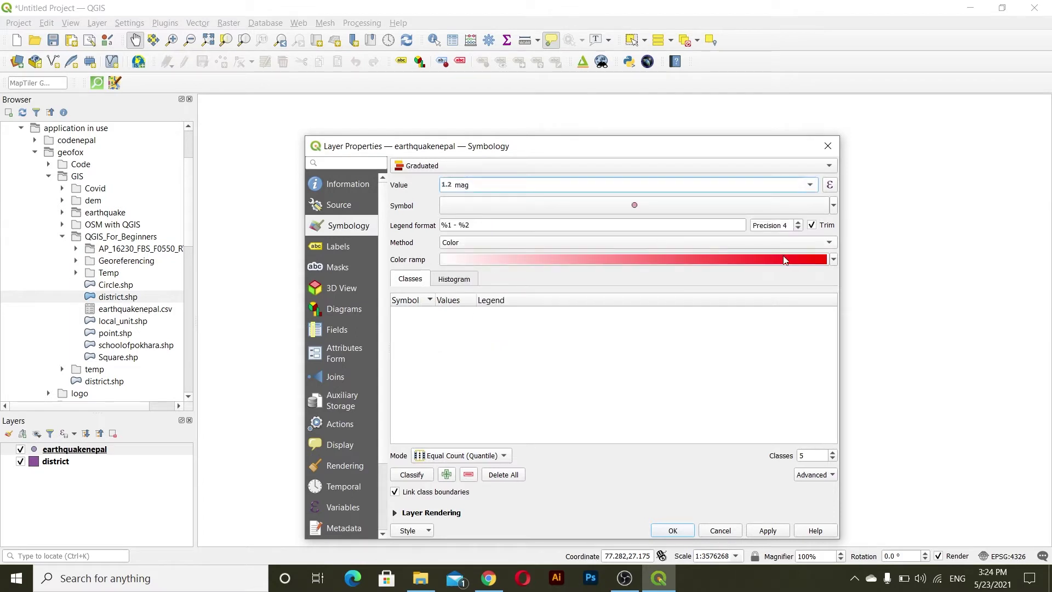
Classify the earthquake magnitudes in Equal Interval mode with the Viridis color ramp and apply the styling.
{"action": "left_click", "coordinate": [833, 263]}
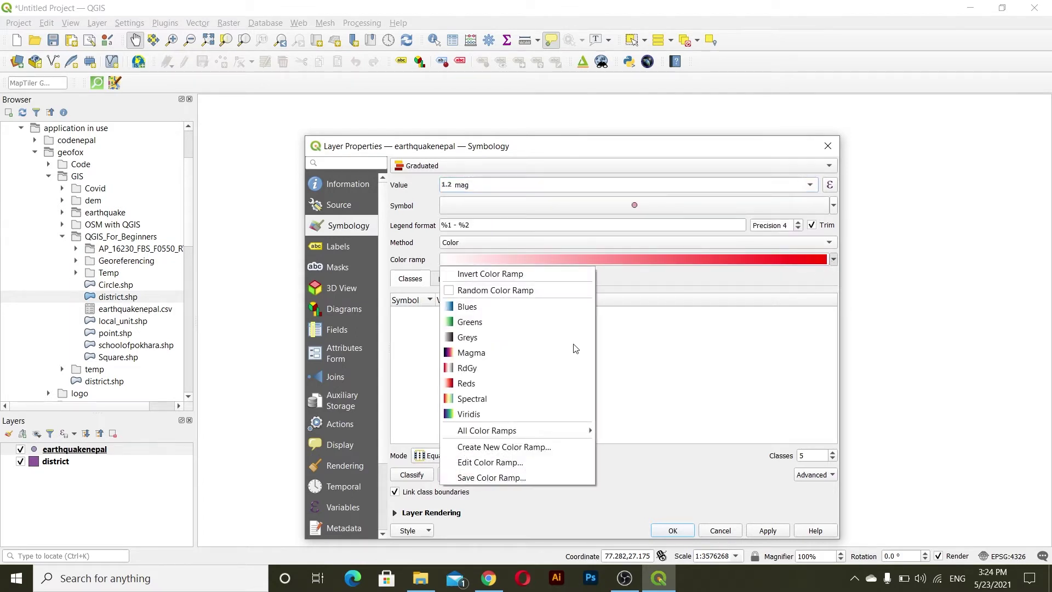
{"action": "left_click", "coordinate": [485, 417]}
{"action": "left_click", "coordinate": [443, 459]}
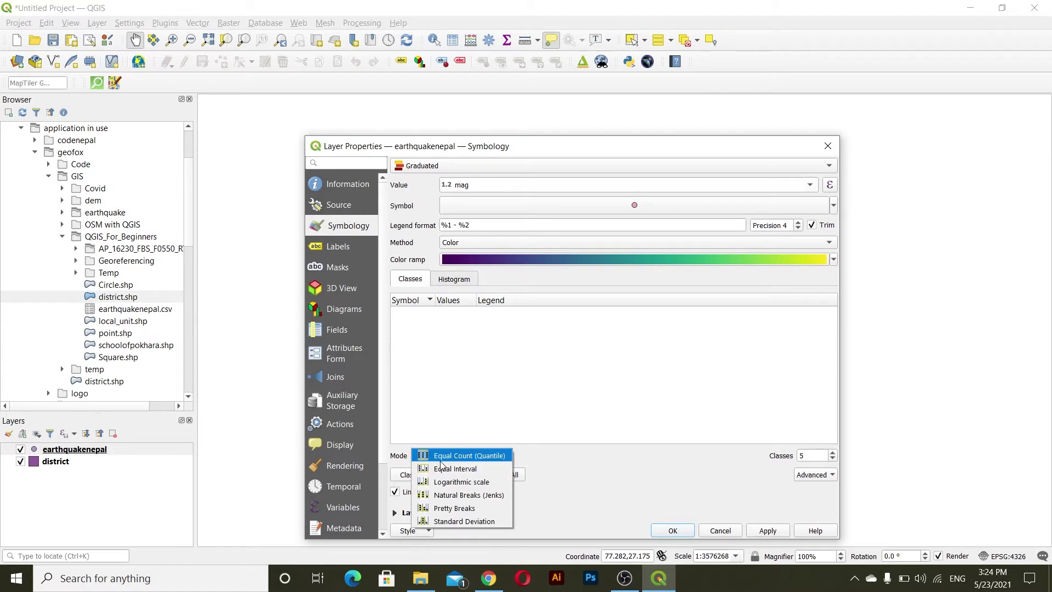
{"action": "left_click", "coordinate": [443, 467]}
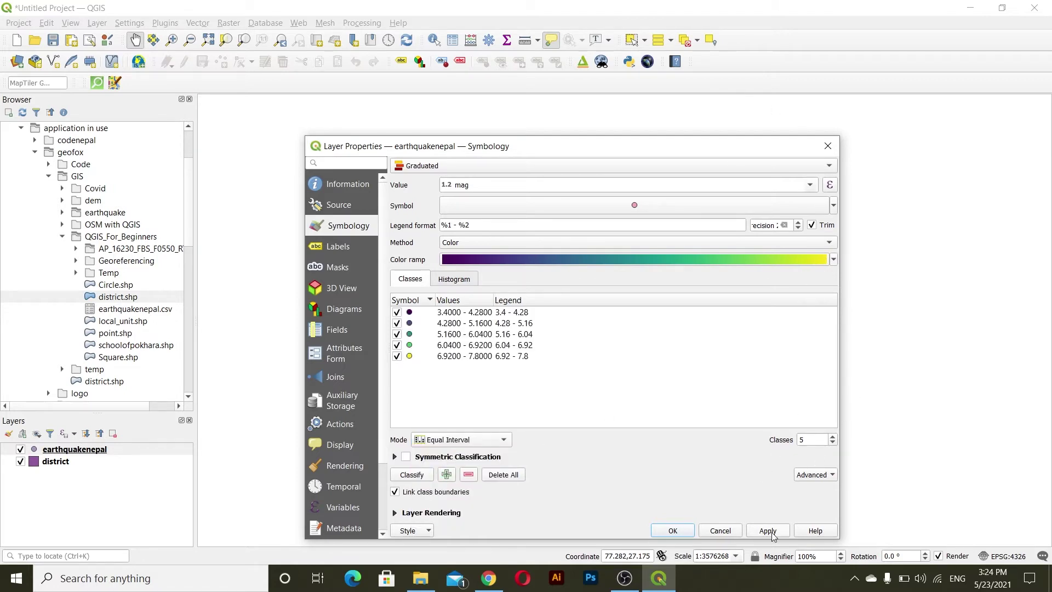
{"action": "left_click", "coordinate": [767, 531]}
{"action": "left_click", "coordinate": [673, 530]}
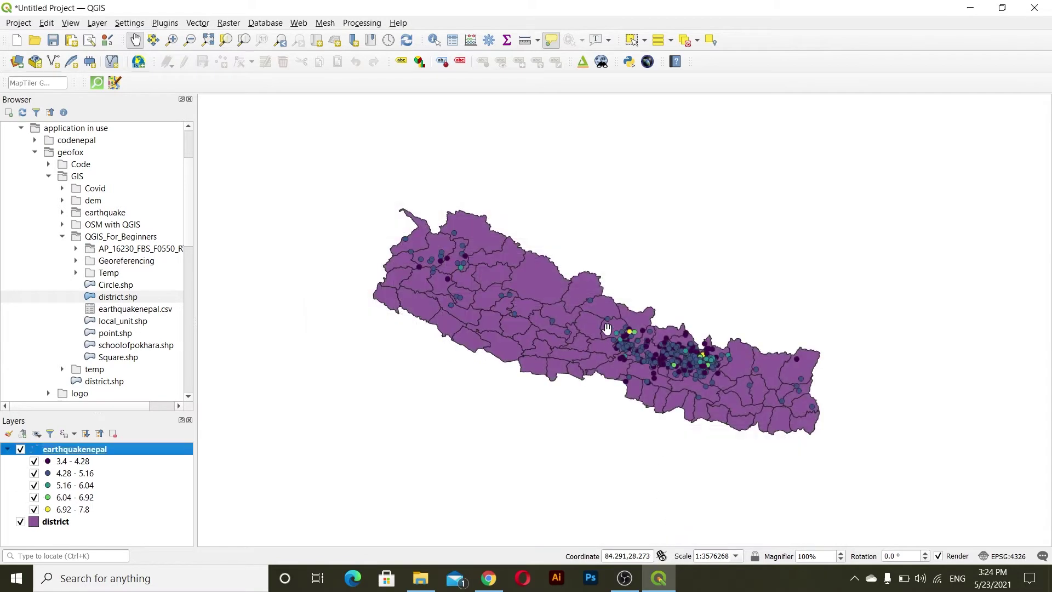
Change the district layer's fill color to light purple #d6c0db with 13% saturation and 86% value, and apply it.
{"action": "double_click", "coordinate": [34, 525]}
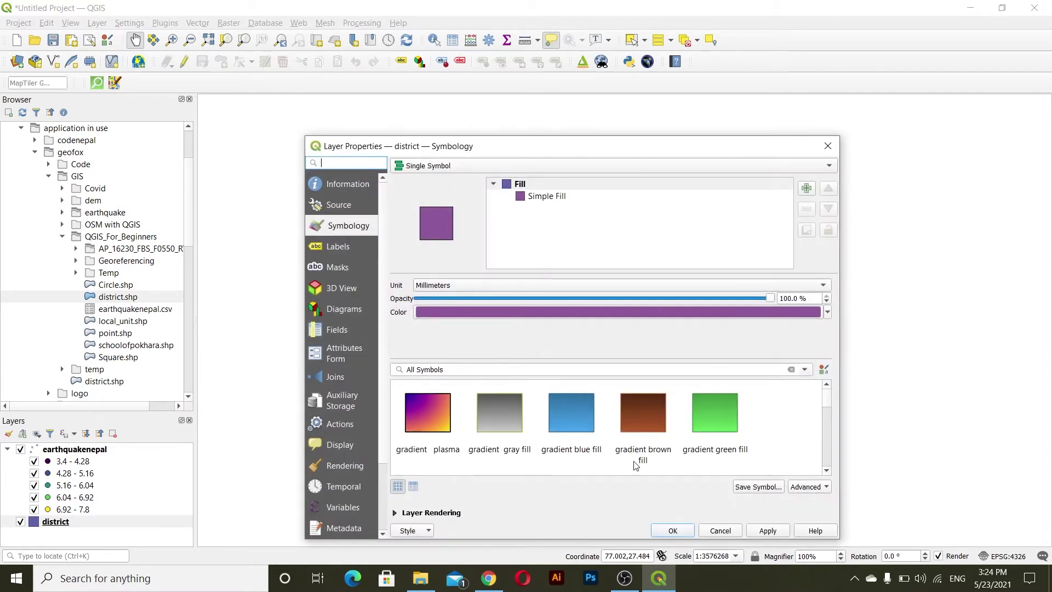
{"action": "left_click", "coordinate": [625, 577]}
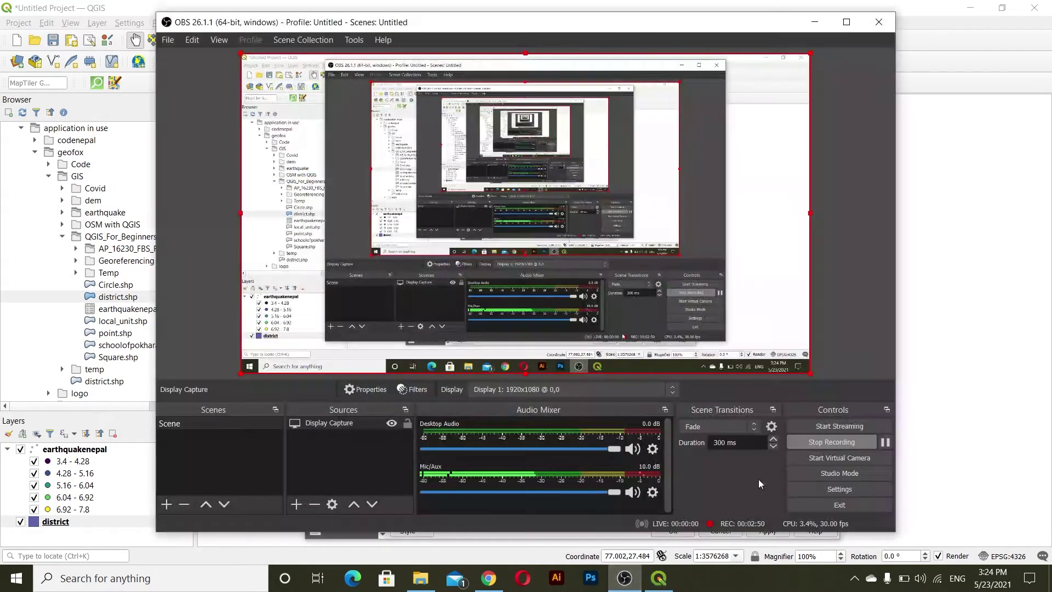
{"action": "left_click", "coordinate": [812, 21]}
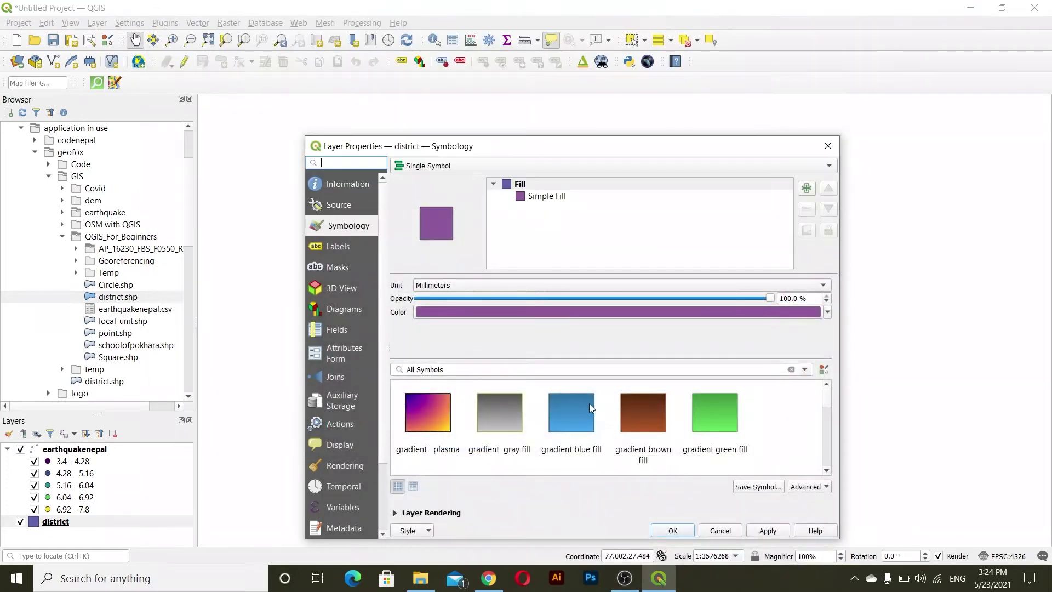
{"action": "left_click", "coordinate": [606, 309]}
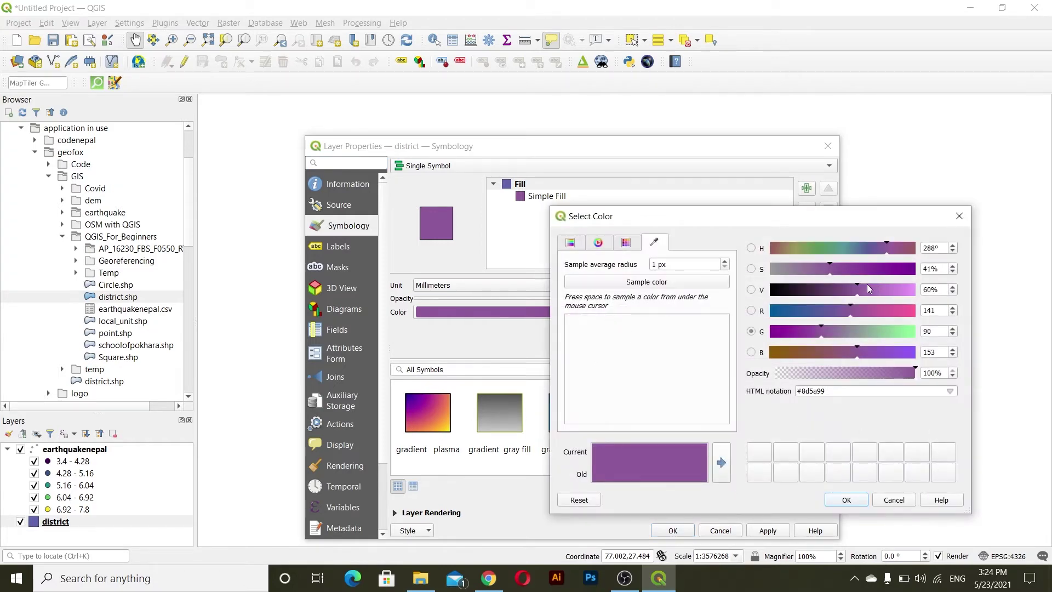
{"action": "left_click_drag", "start_coordinate": [829, 269], "coordinate": [787, 271]}
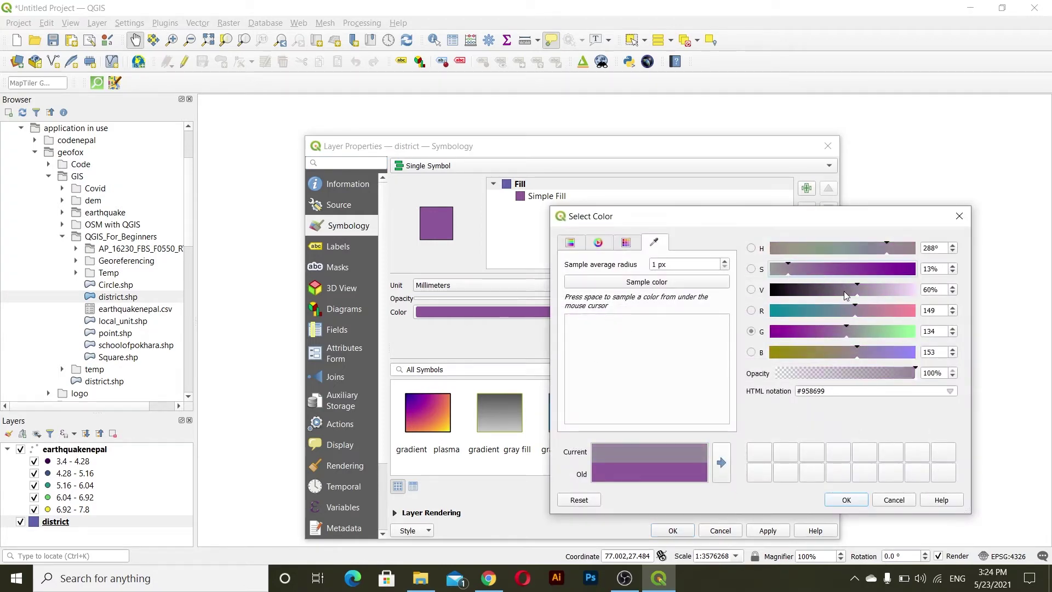
{"action": "left_click_drag", "start_coordinate": [858, 295], "coordinate": [895, 292]}
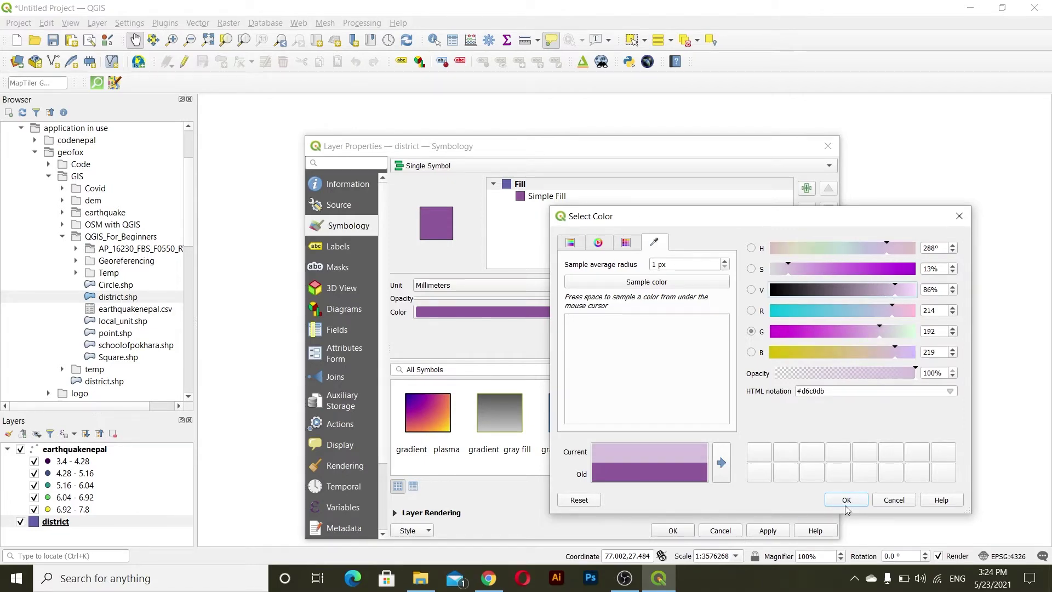
{"action": "left_click", "coordinate": [845, 506]}
{"action": "left_click", "coordinate": [769, 530]}
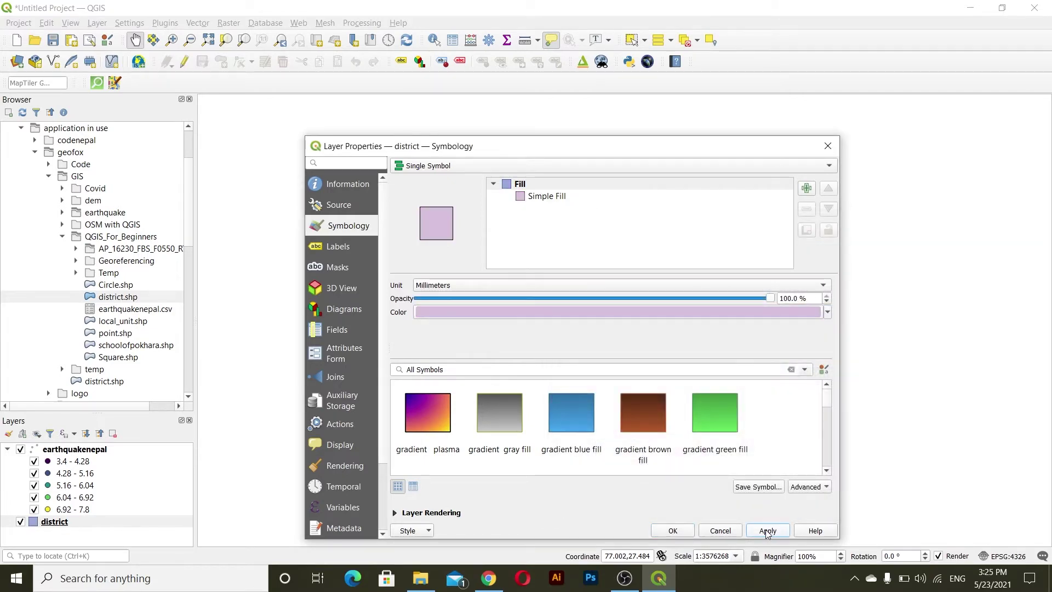
Accept the district layer's symbology settings and bring the whole of Nepal into view on the map canvas.
{"action": "left_click", "coordinate": [673, 531]}
{"action": "scroll", "coordinate": [642, 379], "scroll_direction": "up", "scroll_amount": 1}
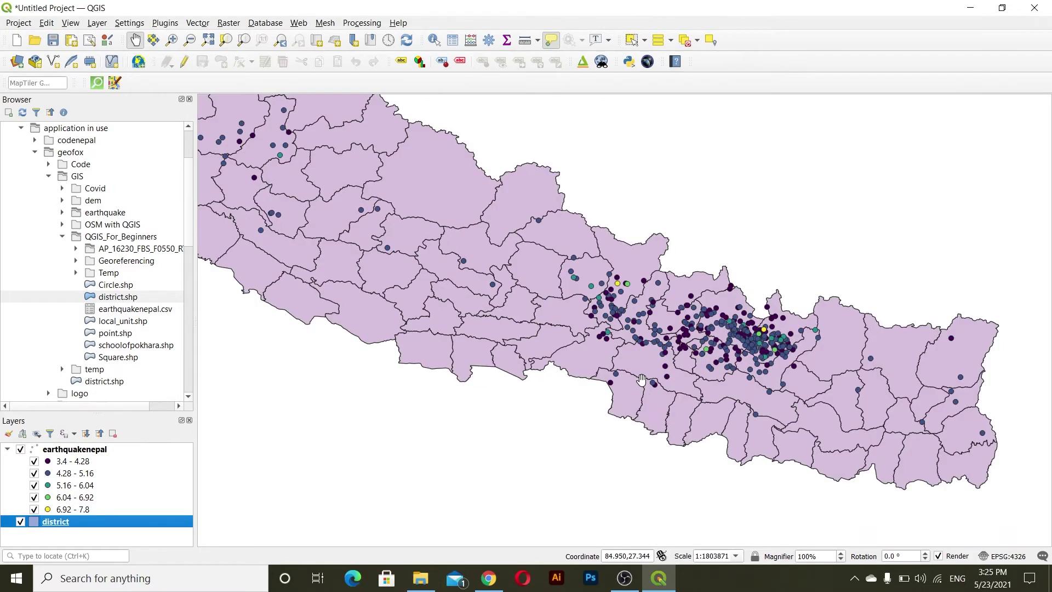
{"action": "scroll", "coordinate": [621, 357], "scroll_direction": "down", "scroll_amount": 1}
{"action": "mouse_move", "coordinate": [621, 356]}
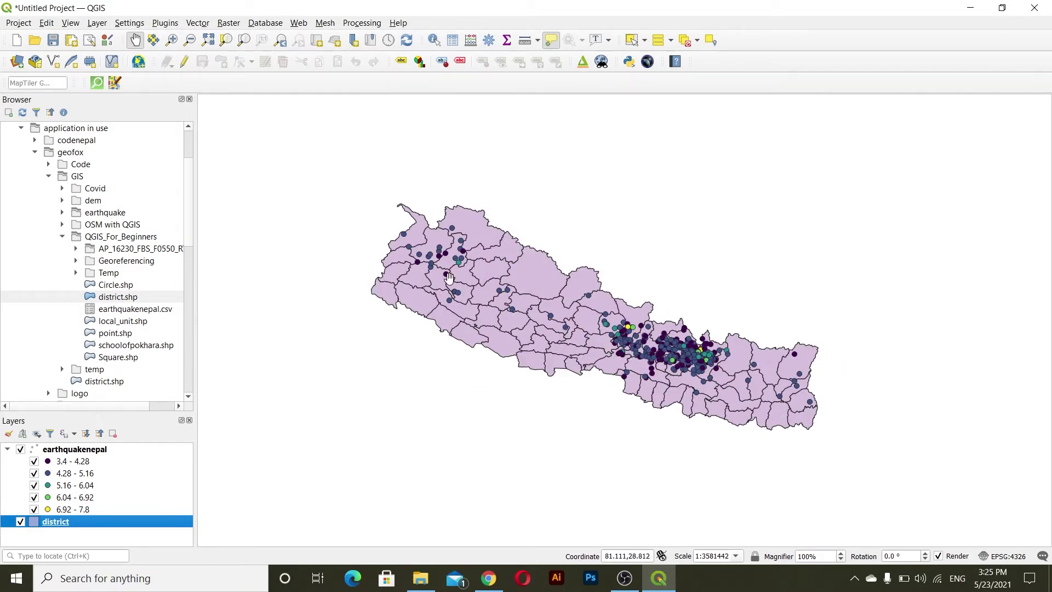
{"action": "left_click_drag", "start_coordinate": [595, 291], "coordinate": [572, 269]}
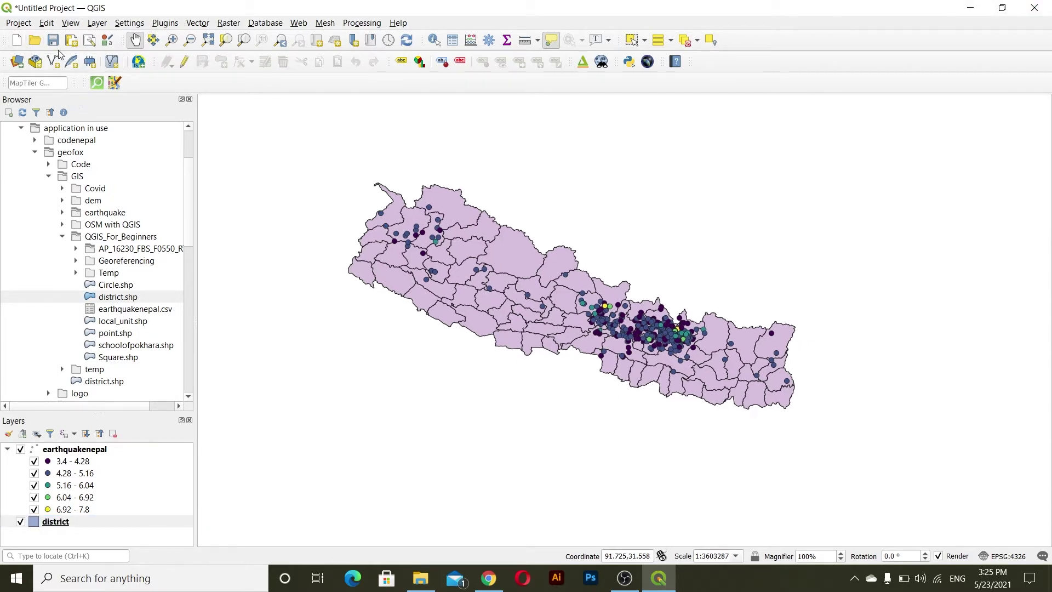
Create a new print layout titled mapofnepal.
{"action": "left_click", "coordinate": [18, 23]}
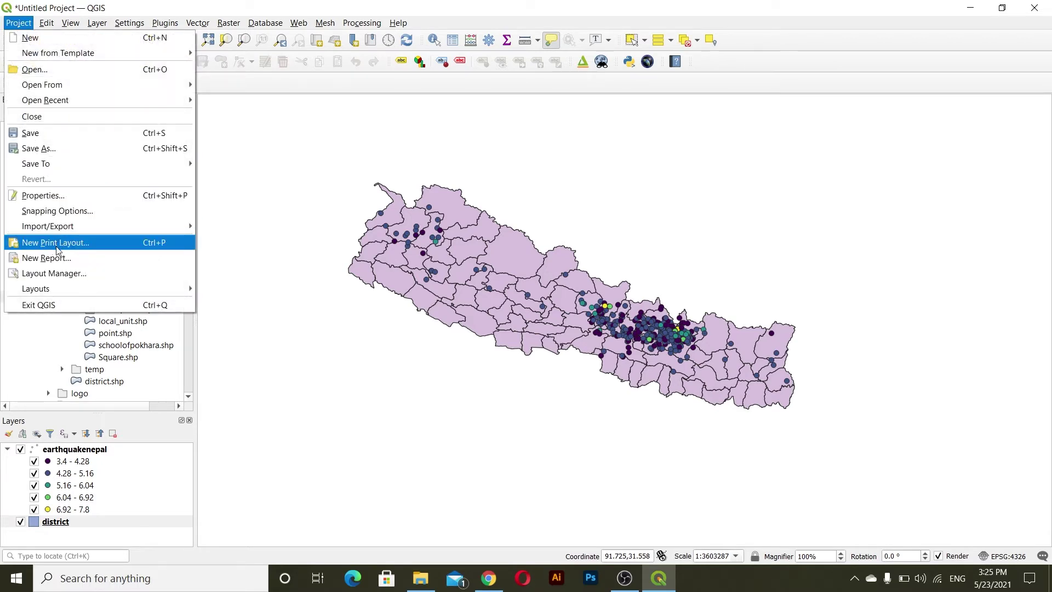
{"action": "left_click_drag", "start_coordinate": [391, 193], "coordinate": [643, 339]}
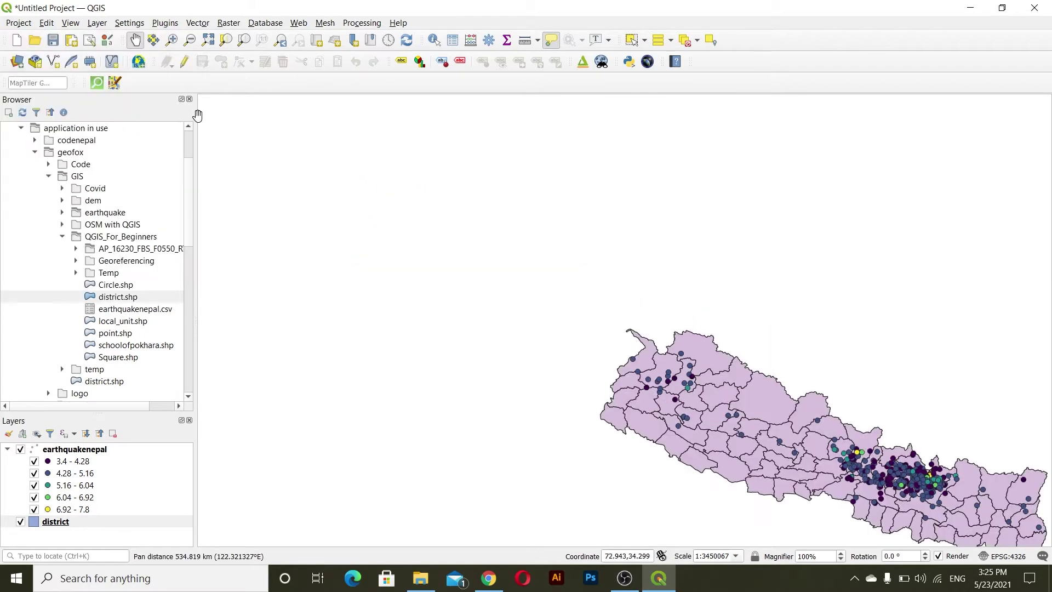
{"action": "left_click", "coordinate": [72, 41]}
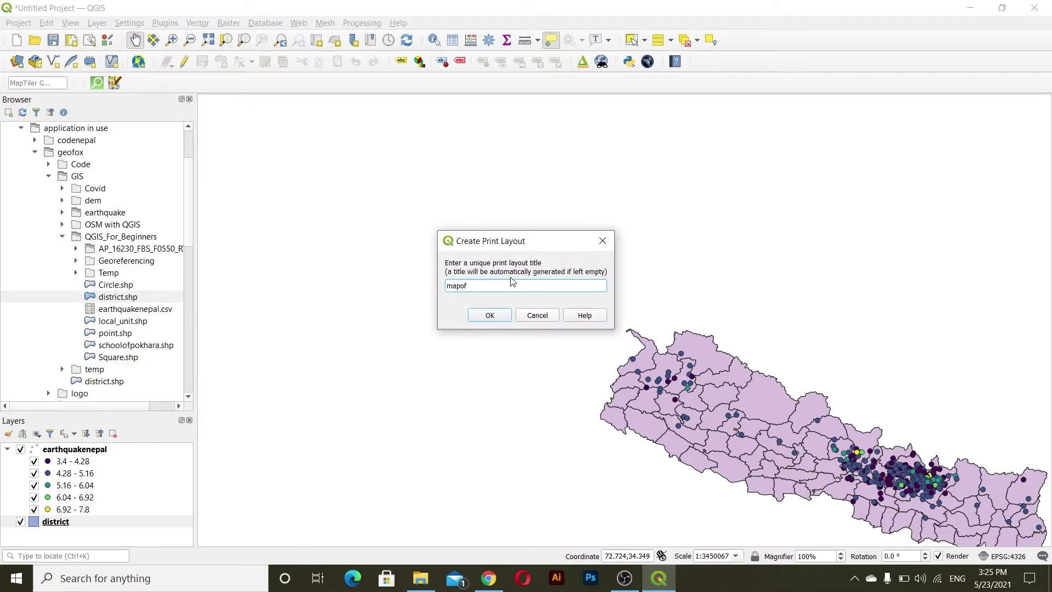
{"action": "type", "text": "mapofnepal"}
{"action": "key", "text": "Return"}
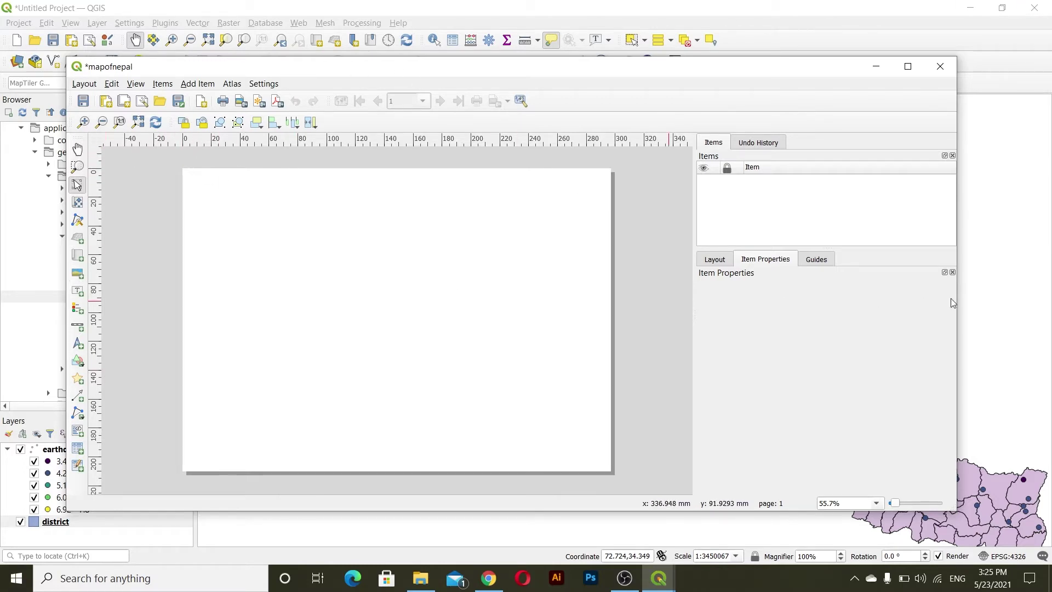
Zoom the main map canvas to the full extent of the district layer.
{"action": "left_click_drag", "start_coordinate": [981, 492], "coordinate": [759, 359]}
{"action": "scroll", "coordinate": [610, 334], "scroll_direction": "up", "scroll_amount": 1}
{"action": "scroll", "coordinate": [610, 335], "scroll_direction": "down", "scroll_amount": 1}
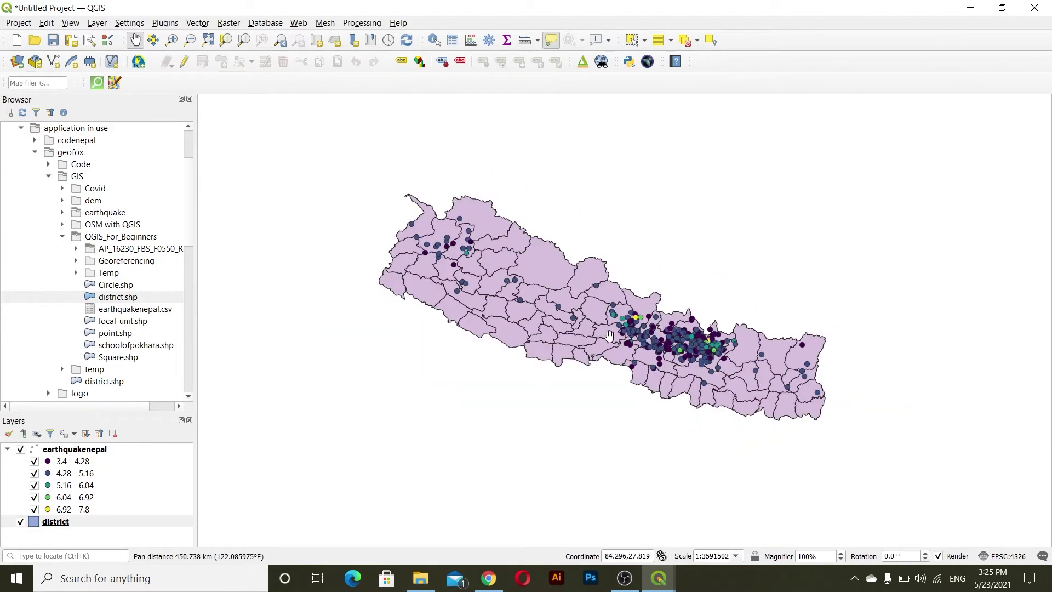
{"action": "left_click_drag", "start_coordinate": [609, 335], "coordinate": [638, 360]}
{"action": "right_click", "coordinate": [50, 525]}
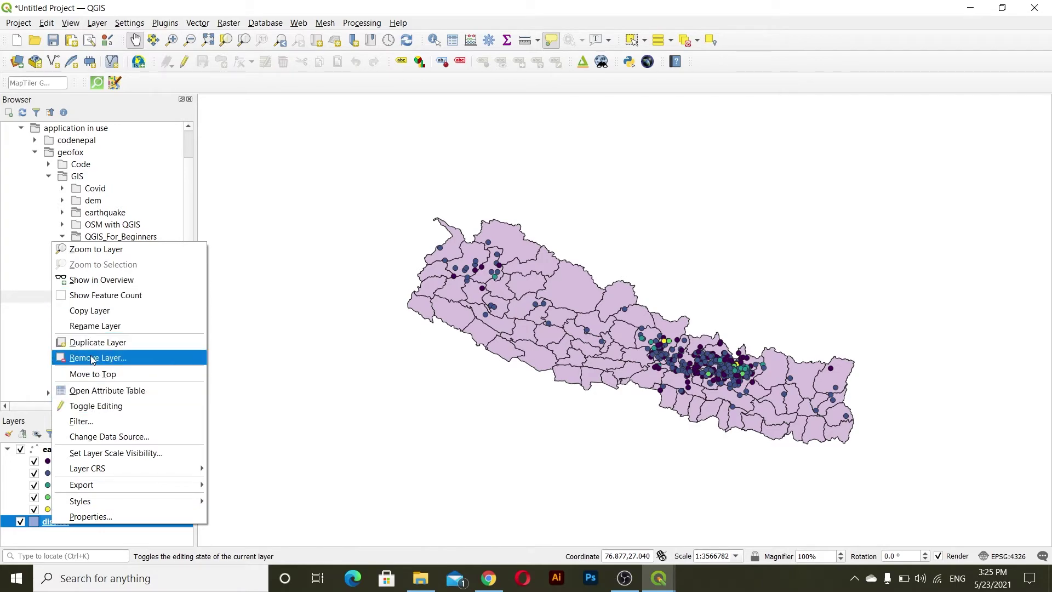
{"action": "left_click", "coordinate": [86, 252]}
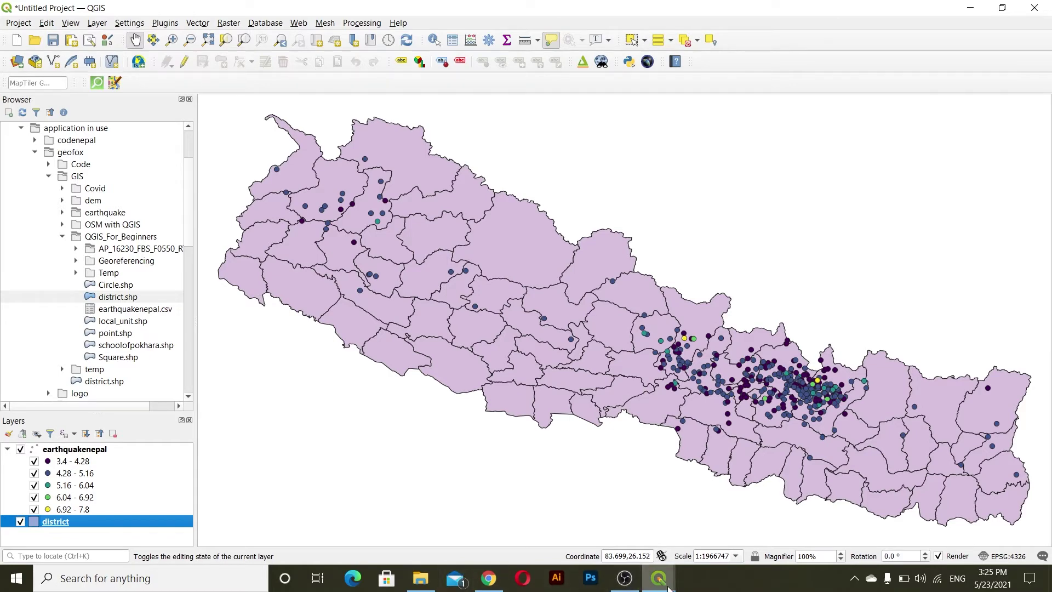
Return to the mapofnepal layout and add a map spanning nearly the full page width, leaving space along the page's lower edge.
{"action": "mouse_move", "coordinate": [668, 587]}
{"action": "left_click", "coordinate": [704, 520]}
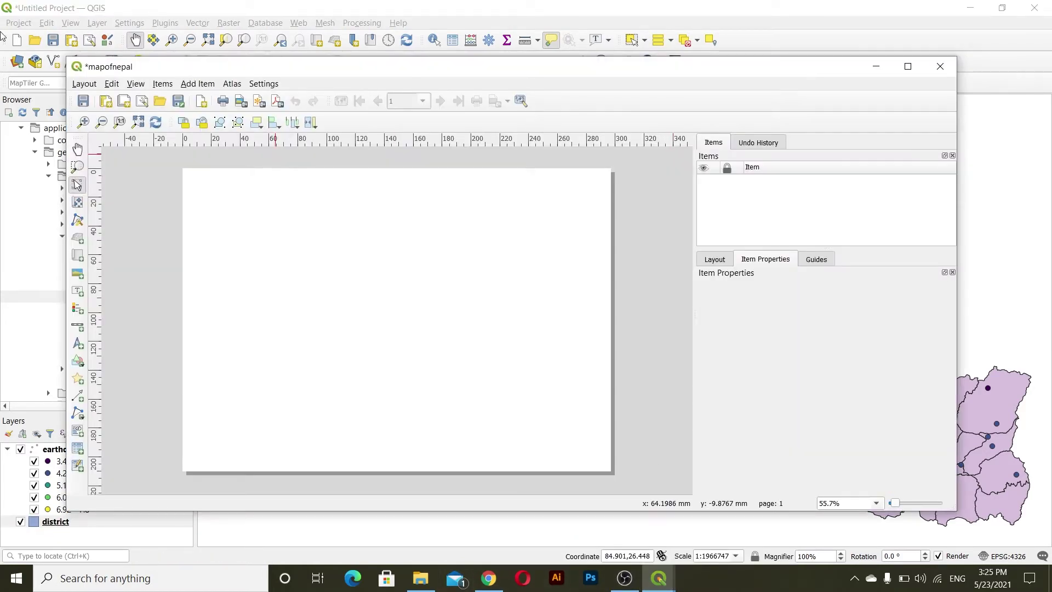
{"action": "left_click", "coordinate": [78, 257]}
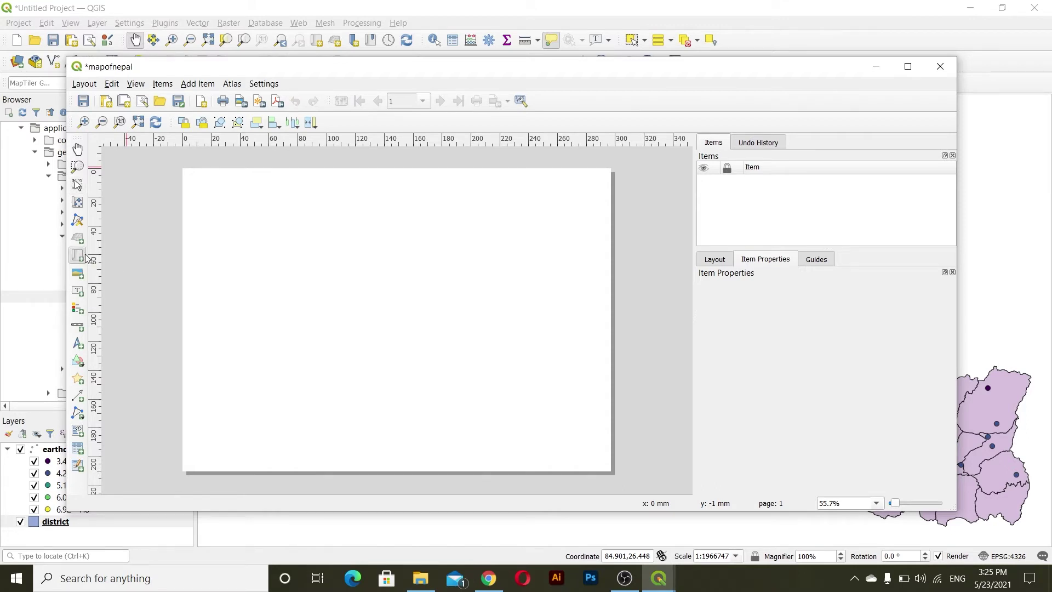
{"action": "left_click_drag", "start_coordinate": [189, 184], "coordinate": [599, 420]}
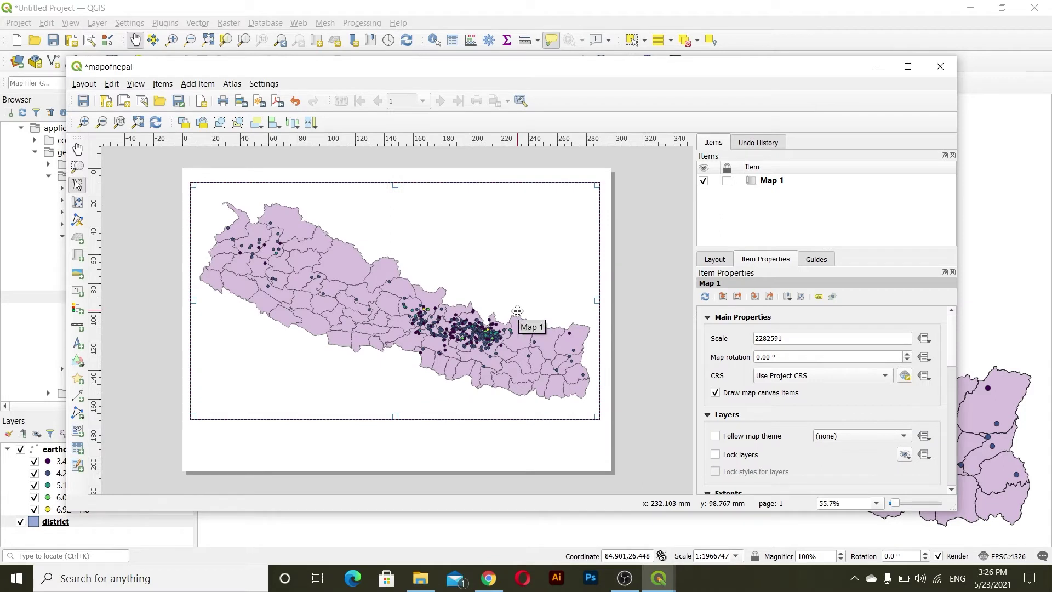
{"action": "left_click", "coordinate": [188, 178]}
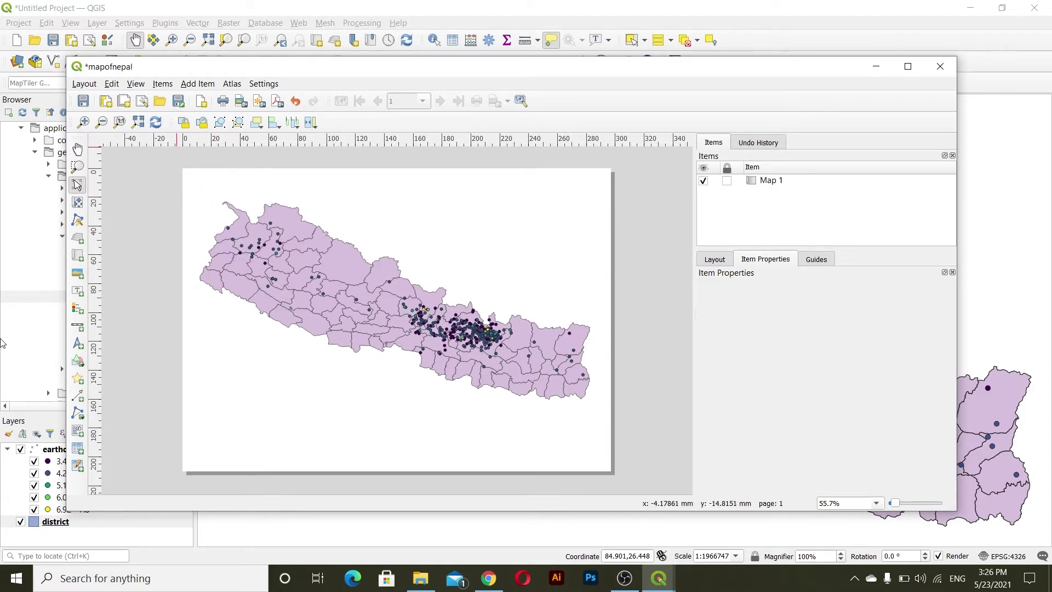
Add a label near the page's upper edge above the map with the text MAP OF NEPAL.
{"action": "left_click", "coordinate": [198, 87]}
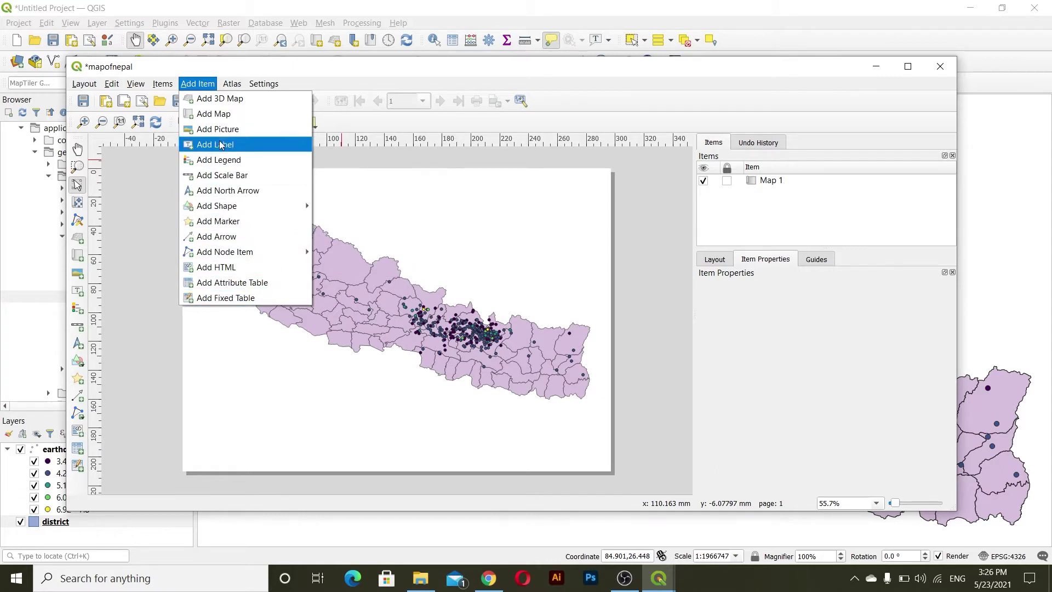
{"action": "left_click", "coordinate": [193, 85]}
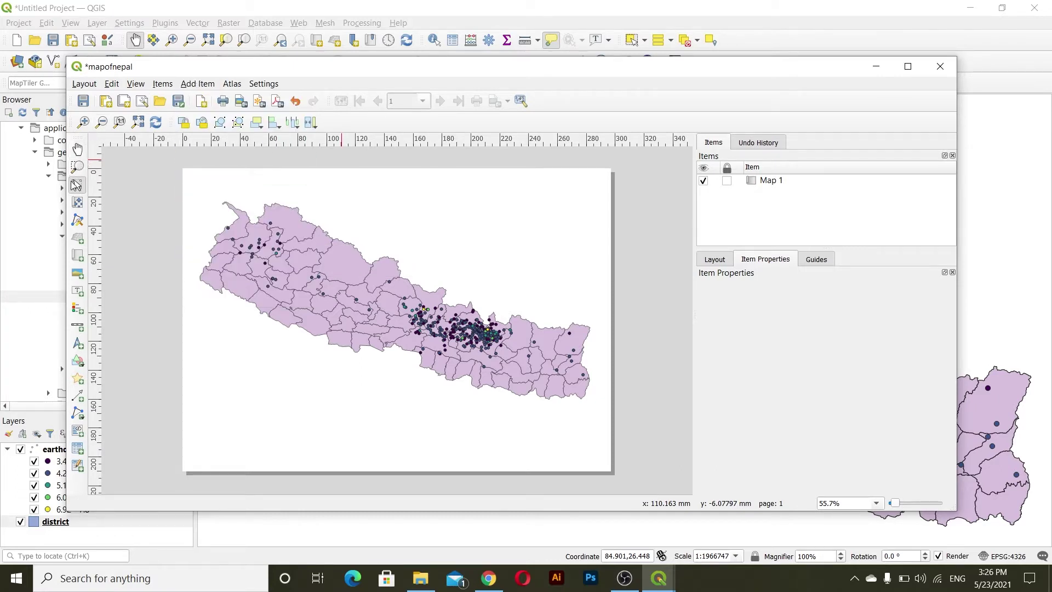
{"action": "left_click", "coordinate": [78, 291]}
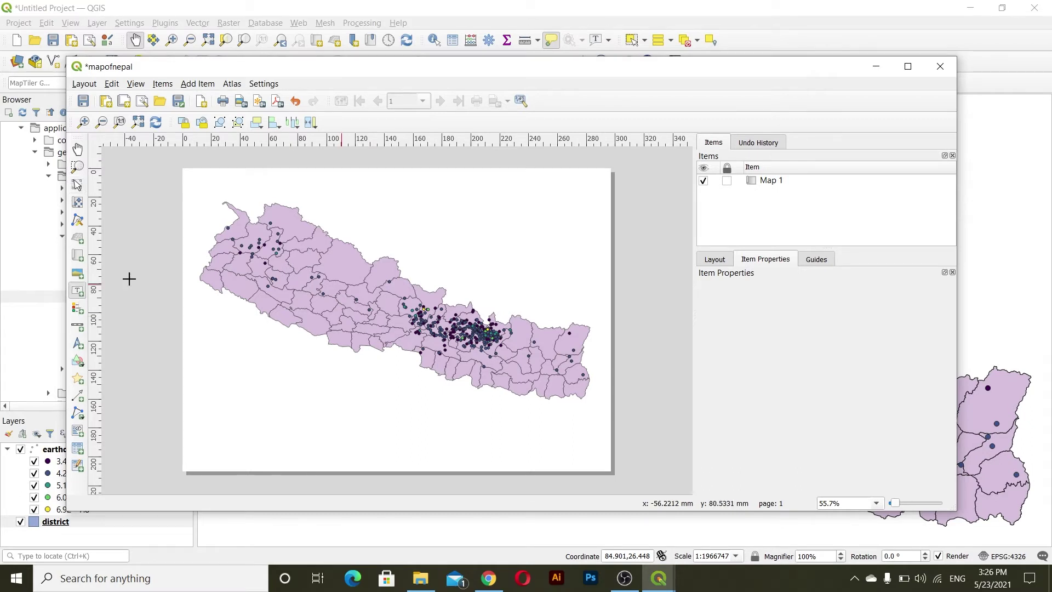
{"action": "left_click_drag", "start_coordinate": [316, 183], "coordinate": [531, 205]}
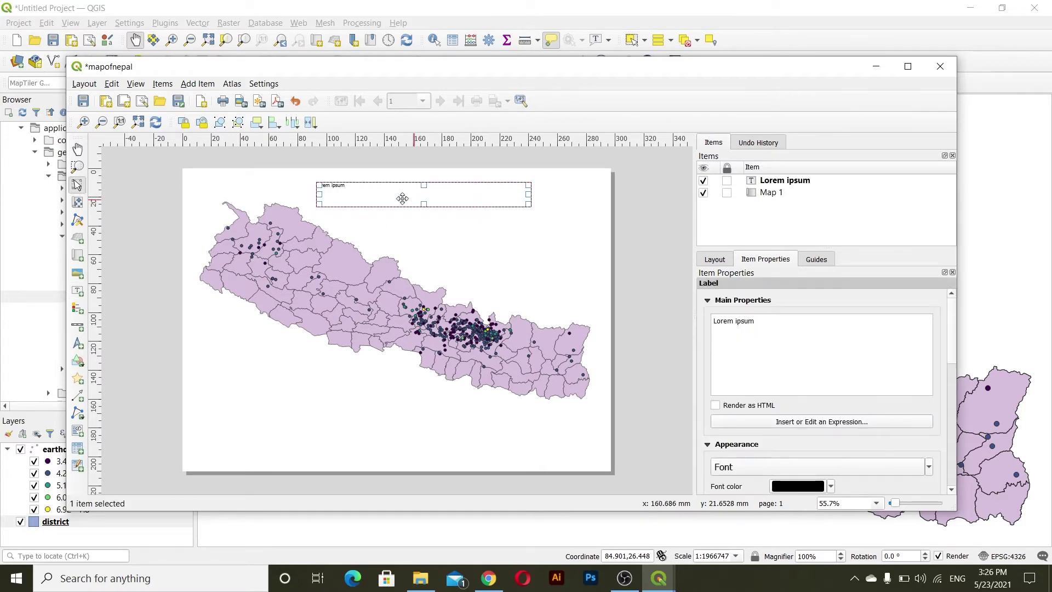
{"action": "key", "text": "ctrl+a"}
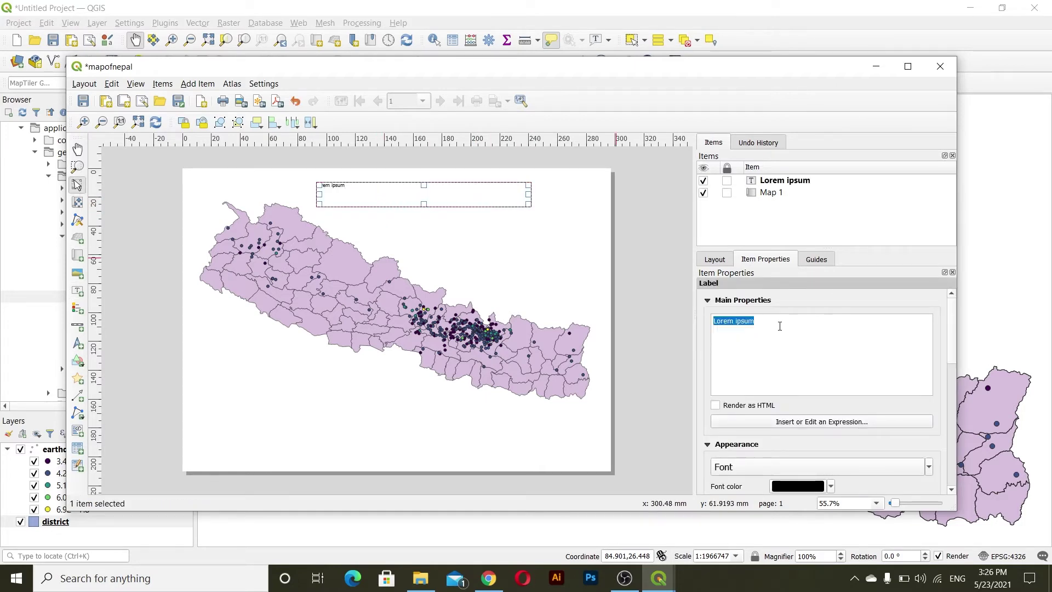
{"action": "type", "text": "MAP "}
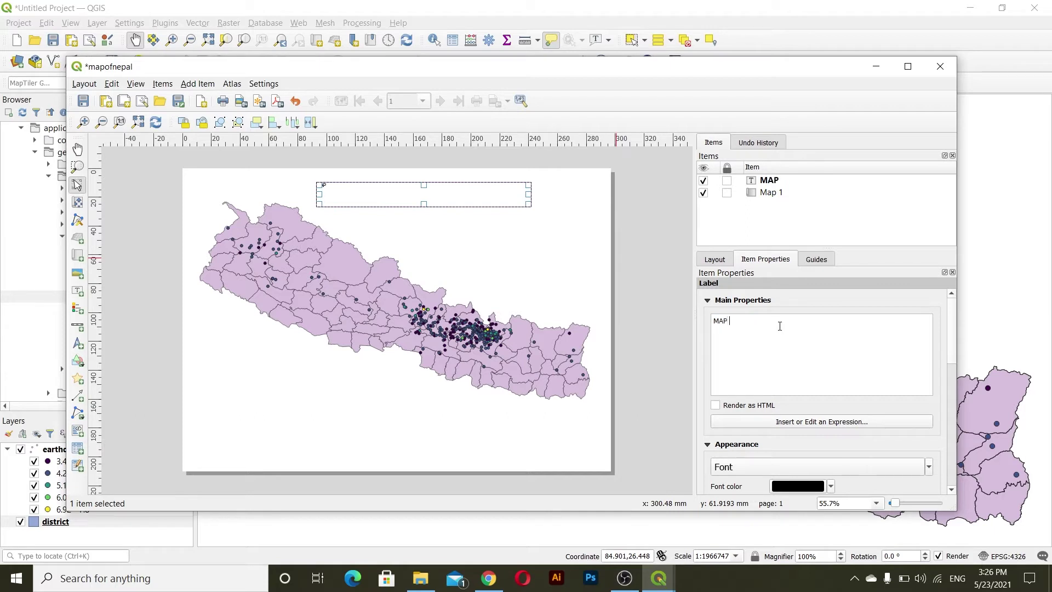
{"action": "type", "text": "OF NEPAL"}
Enlarge the MAP OF NEPAL label's font to 36 pt and set its horizontal alignment to Center.
{"action": "key", "text": "ctrl+a"}
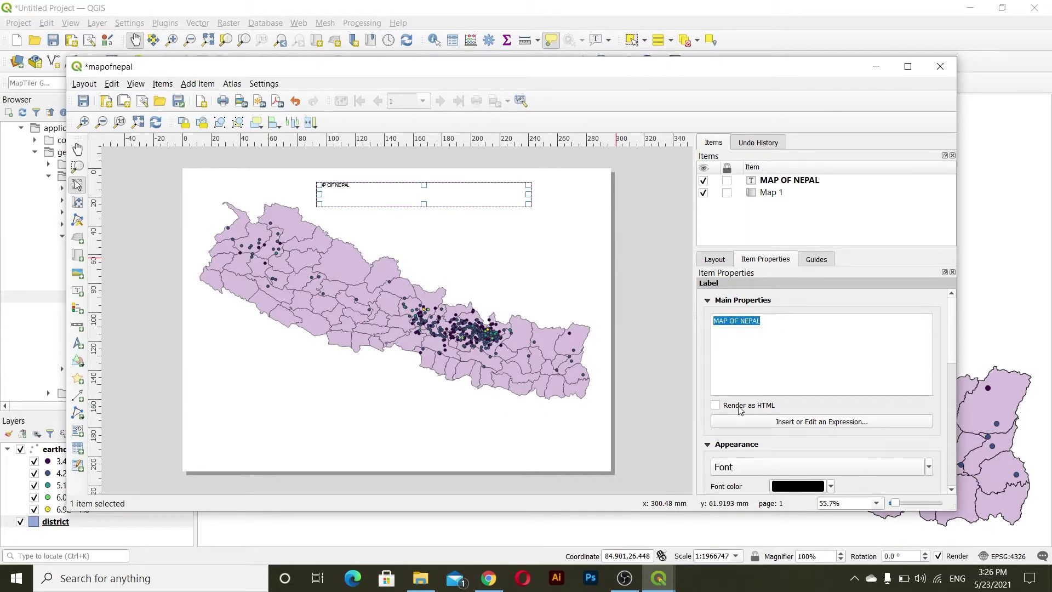
{"action": "scroll", "coordinate": [709, 372], "scroll_direction": "down", "scroll_amount": 2}
{"action": "scroll", "coordinate": [734, 390], "scroll_direction": "up", "scroll_amount": 8}
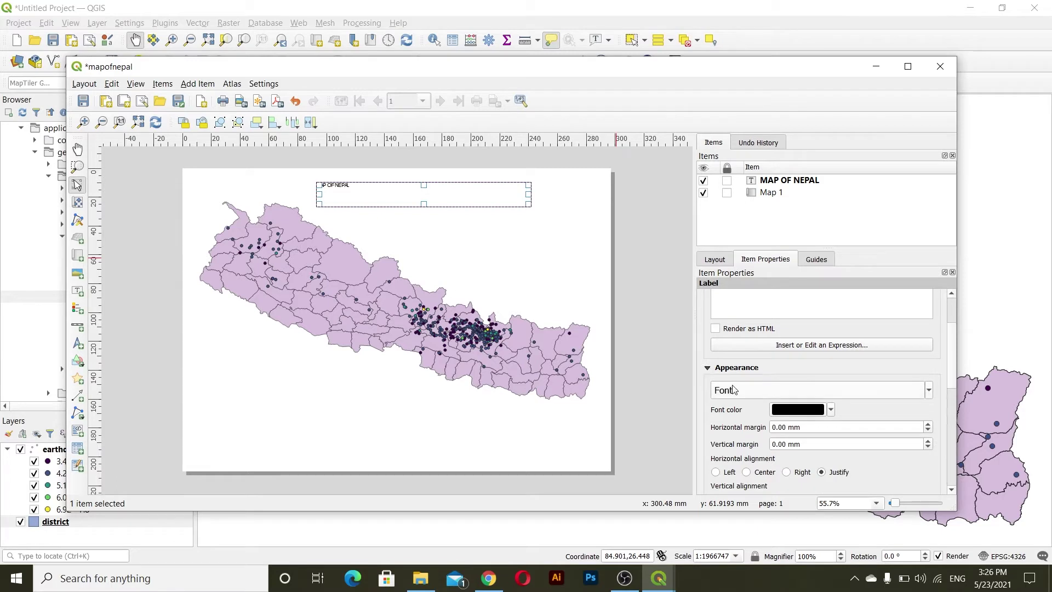
{"action": "scroll", "coordinate": [733, 390], "scroll_direction": "up", "scroll_amount": 8}
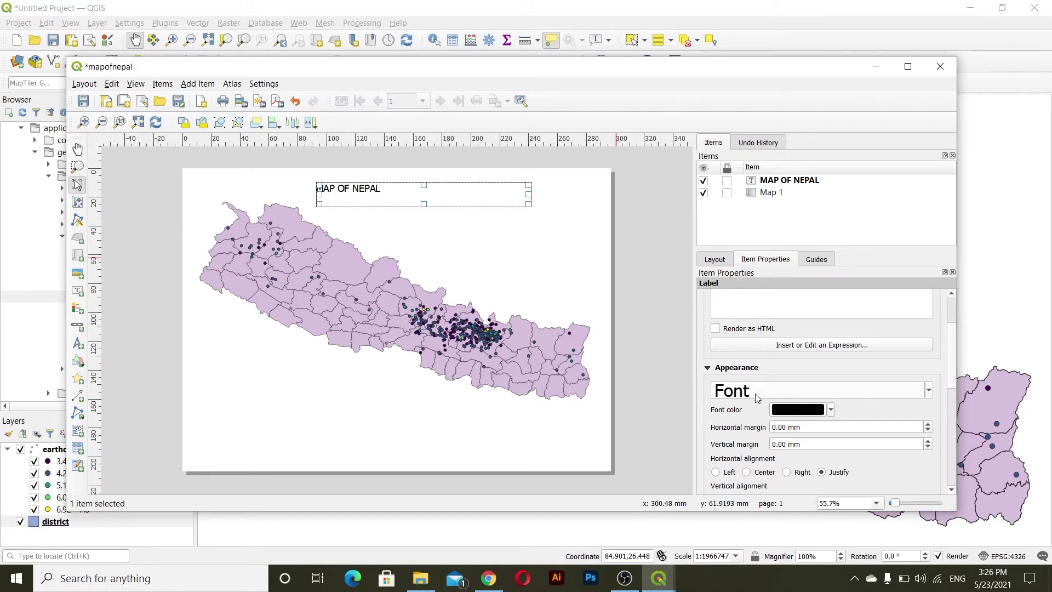
{"action": "scroll", "coordinate": [753, 391], "scroll_direction": "up", "scroll_amount": 6}
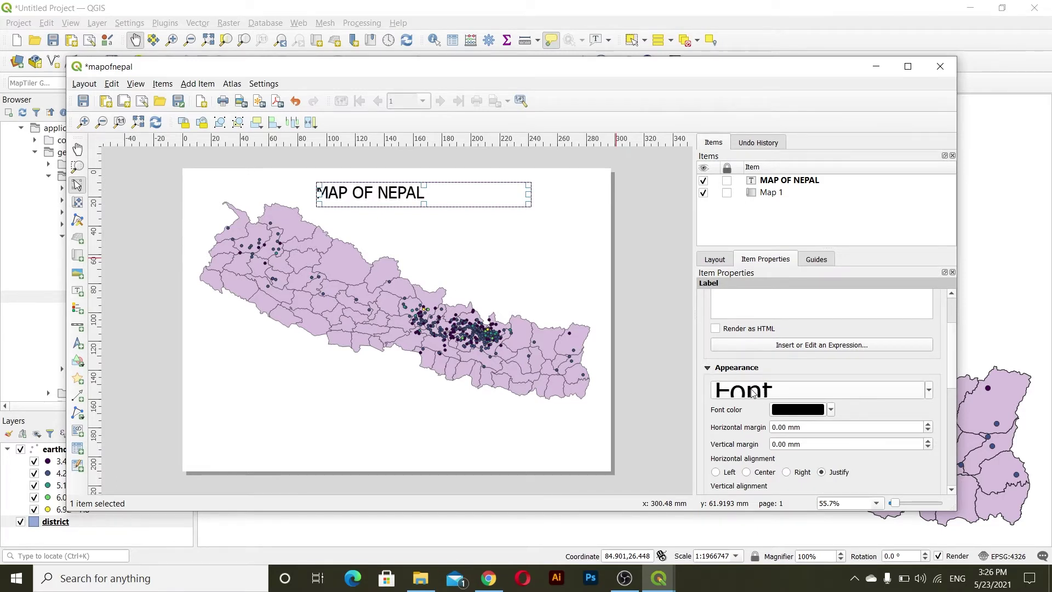
{"action": "left_click", "coordinate": [748, 472]}
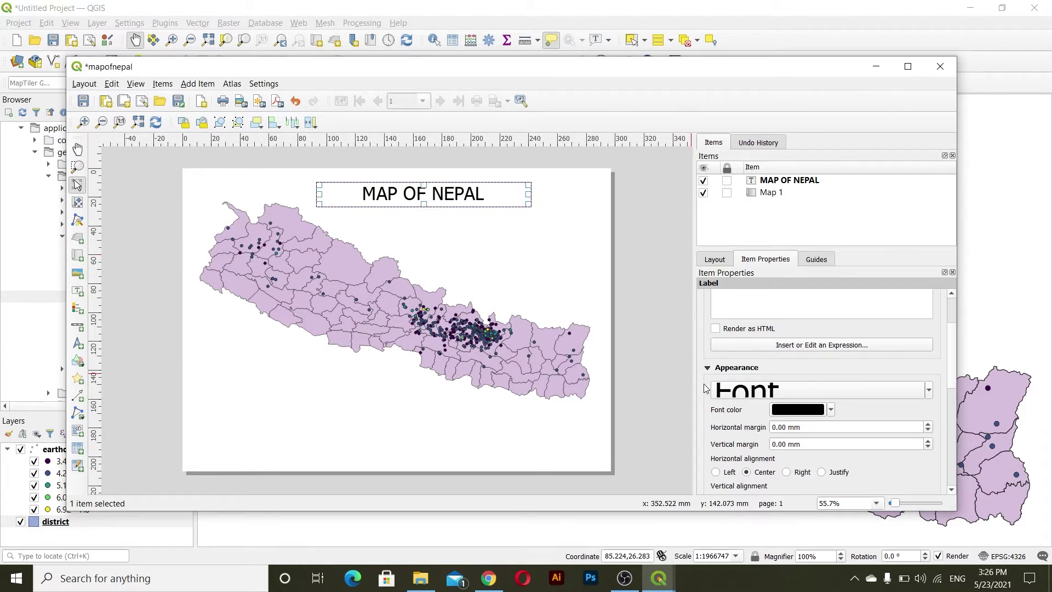
Set the MAP OF NEPAL label's font style to Bold.
{"action": "left_click", "coordinate": [929, 390]}
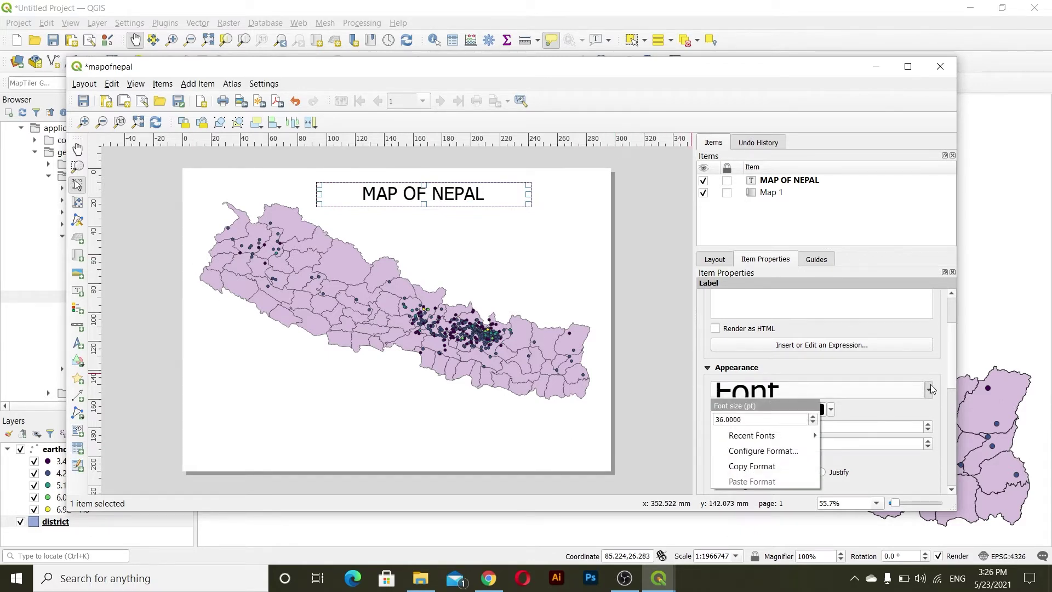
{"action": "left_click", "coordinate": [929, 390]}
{"action": "left_click", "coordinate": [876, 395]}
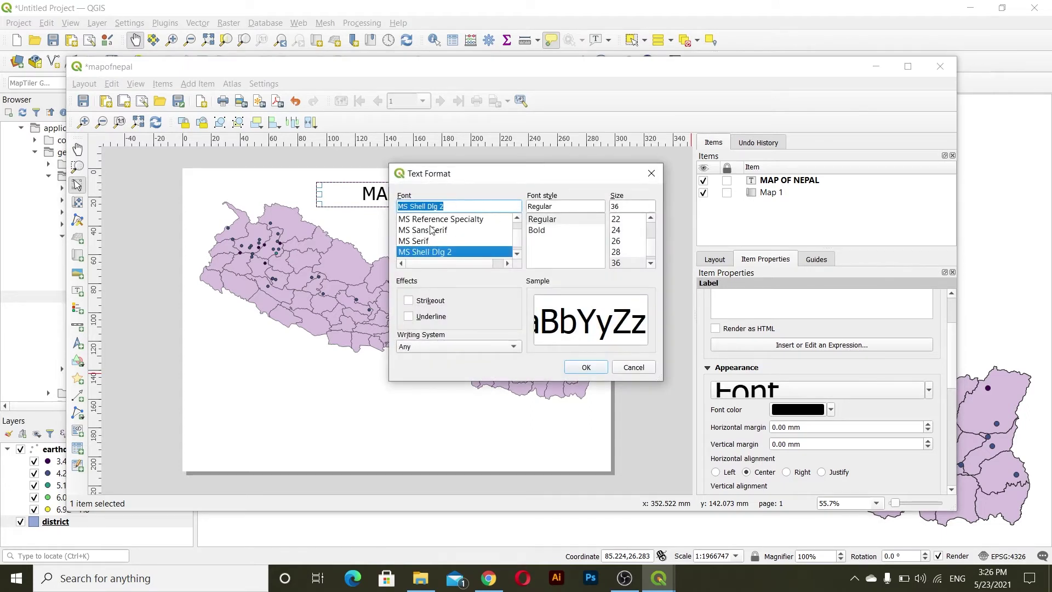
{"action": "left_click", "coordinate": [537, 230]}
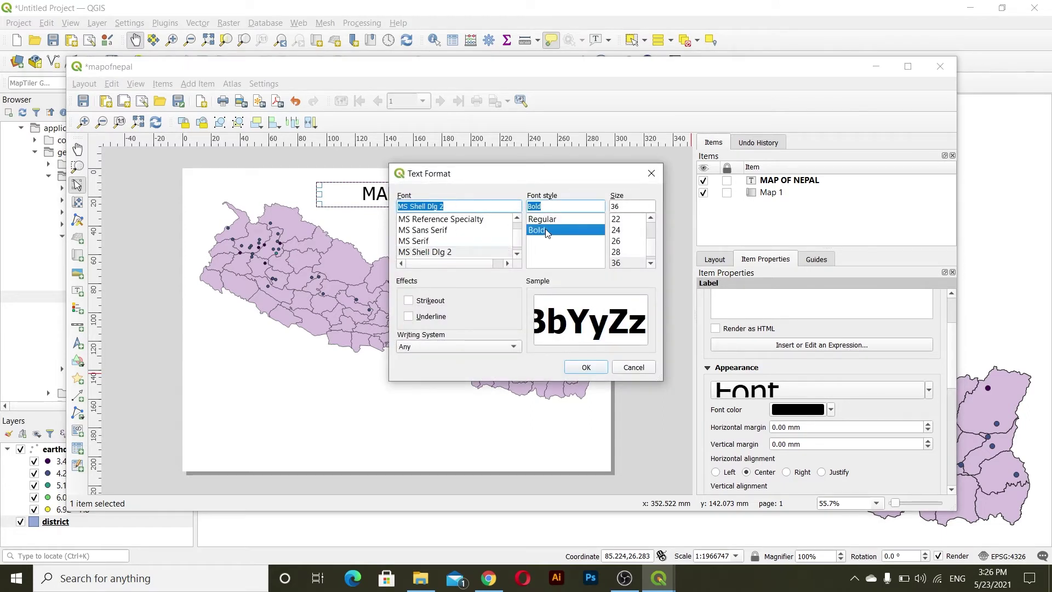
{"action": "left_click", "coordinate": [586, 367]}
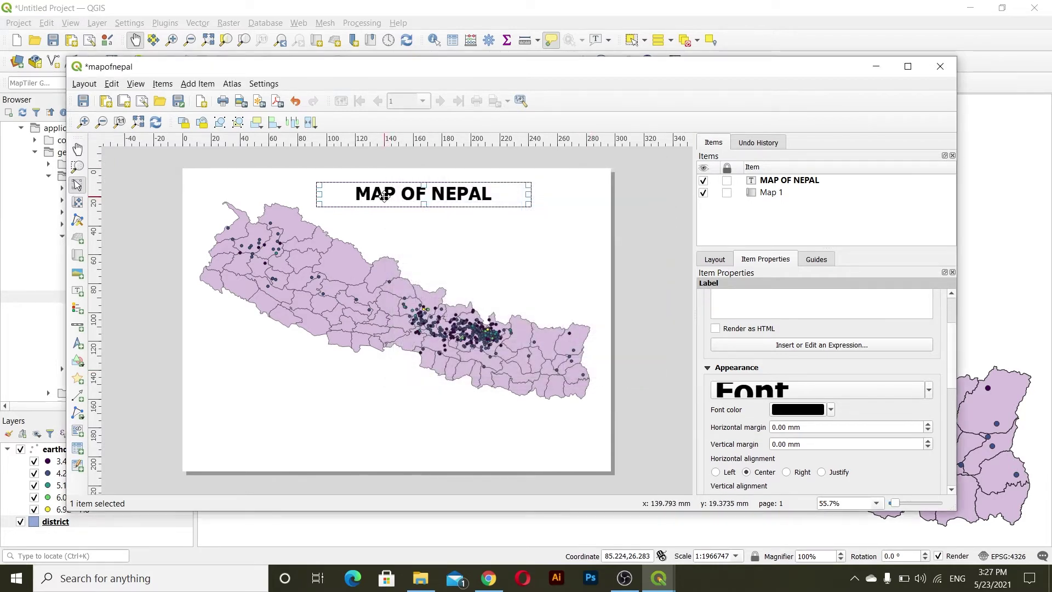
Shift the MAP OF NEPAL label left so it is centered over the map, and leave no layout item selected.
{"action": "left_click_drag", "start_coordinate": [384, 196], "coordinate": [352, 195]}
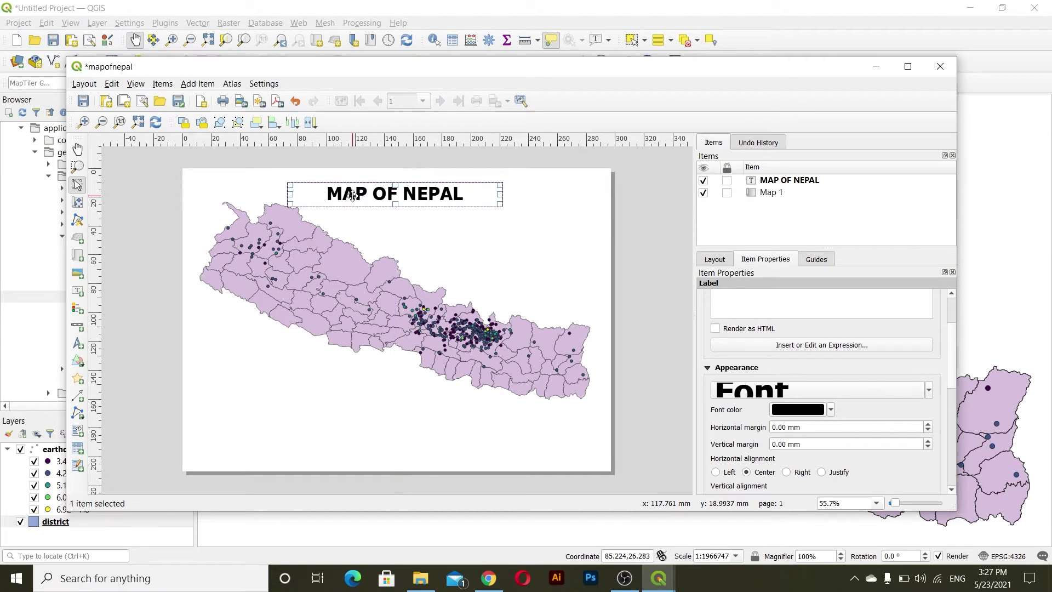
{"action": "left_click", "coordinate": [409, 322]}
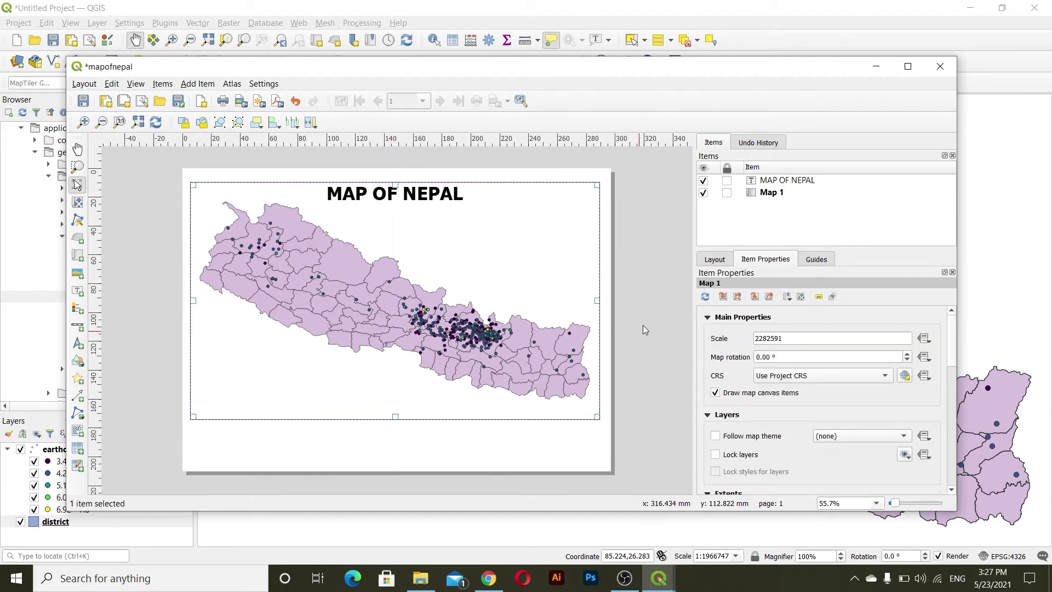
{"action": "left_click", "coordinate": [643, 301]}
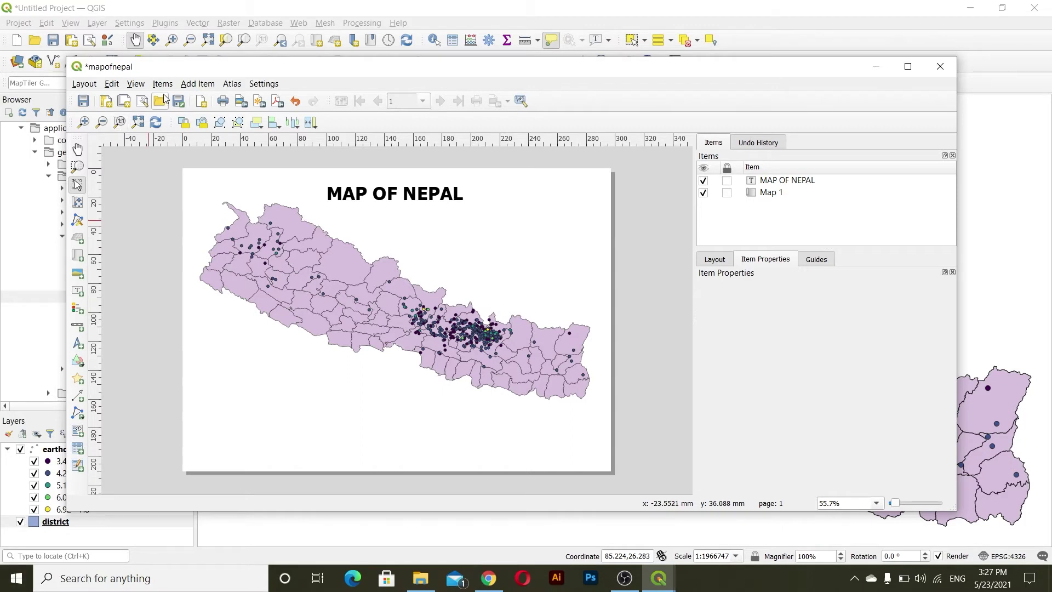
Add a north arrow in the upper-right corner of the layout page, beside the title.
{"action": "left_click", "coordinate": [195, 86]}
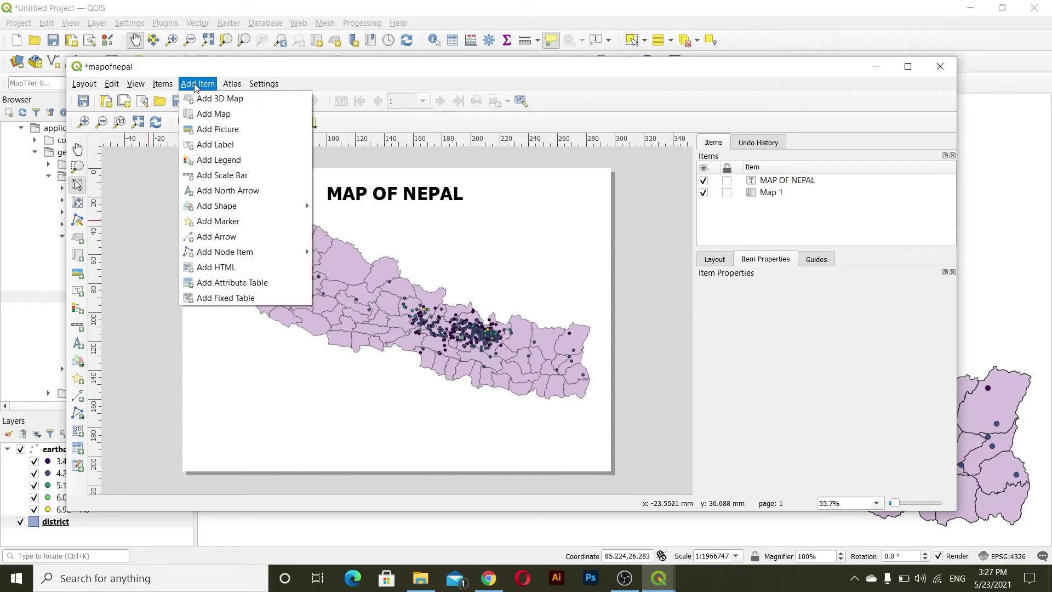
{"action": "left_click", "coordinate": [241, 190]}
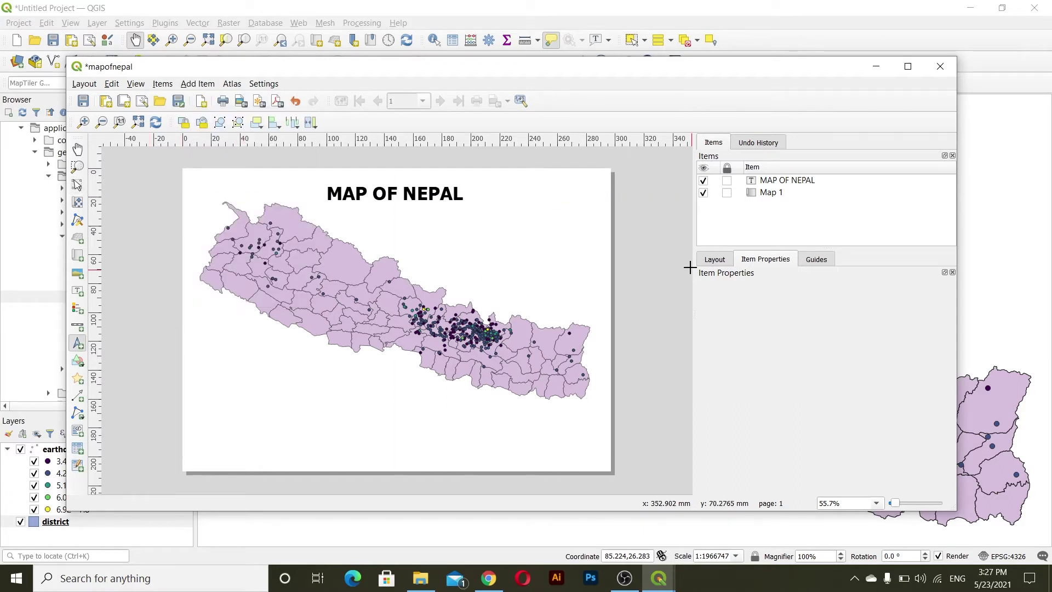
{"action": "left_click_drag", "start_coordinate": [554, 195], "coordinate": [592, 237]}
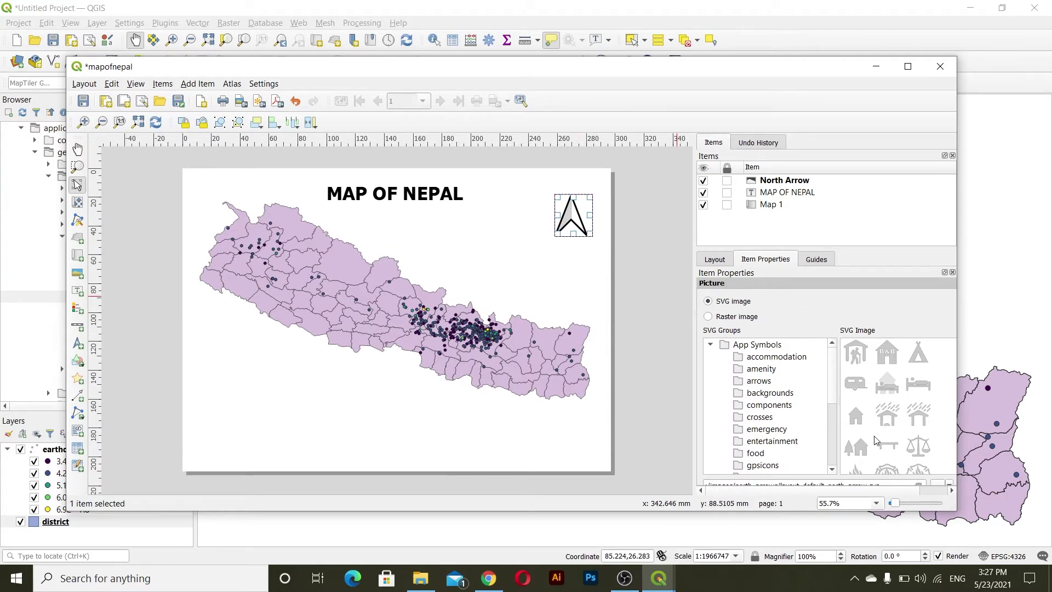
Browse the arrows SVG group, shrink the north arrow toward the page's upper-right corner, and leave no layout item selected.
{"action": "scroll", "coordinate": [776, 443], "scroll_direction": "down", "scroll_amount": 5}
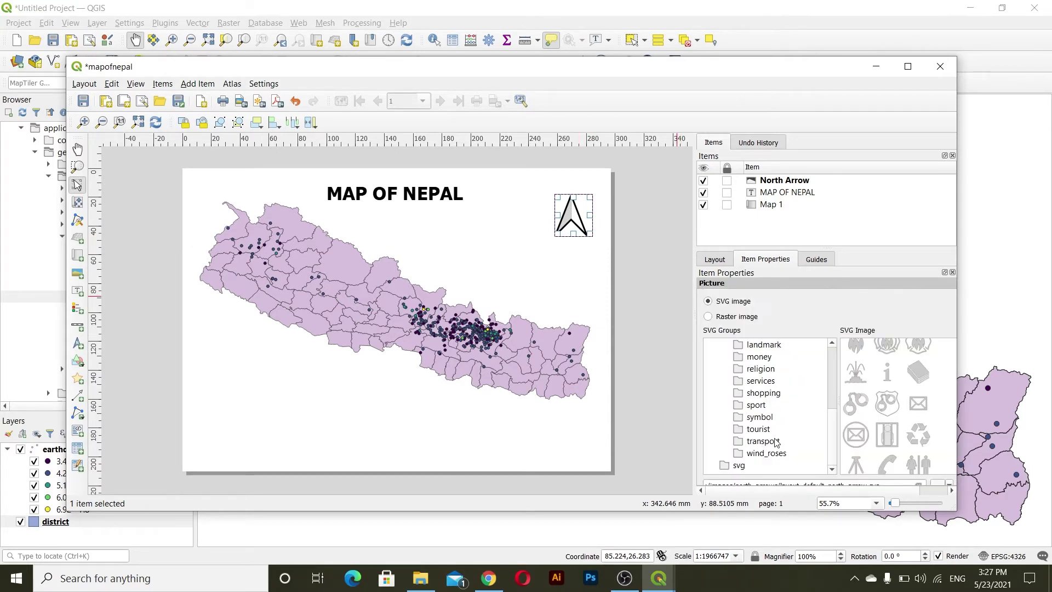
{"action": "left_click_drag", "start_coordinate": [834, 421], "coordinate": [818, 364]}
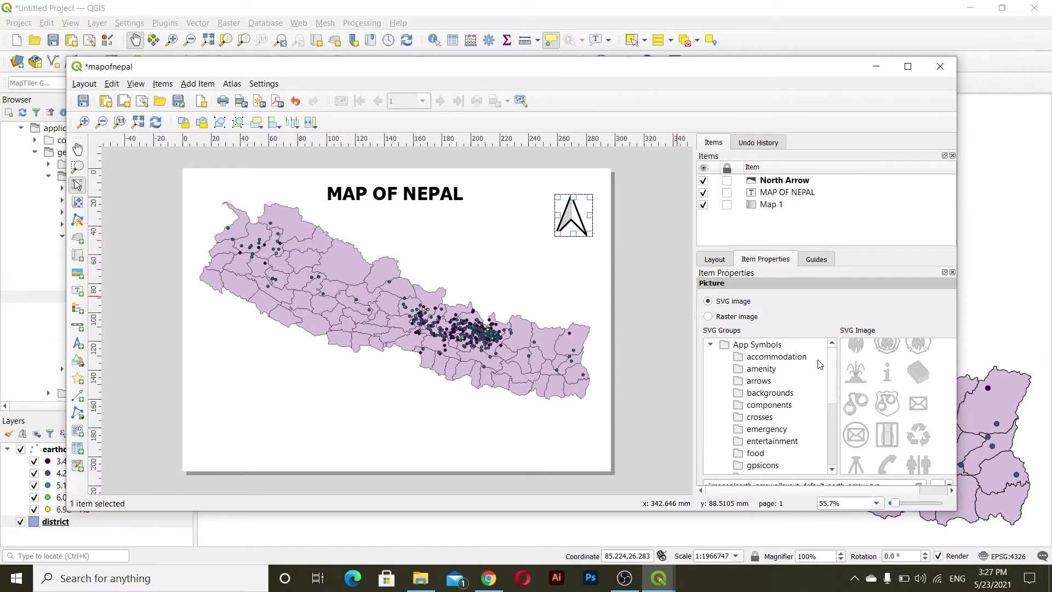
{"action": "left_click", "coordinate": [760, 381]}
{"action": "scroll", "coordinate": [886, 403], "scroll_direction": "down", "scroll_amount": 5}
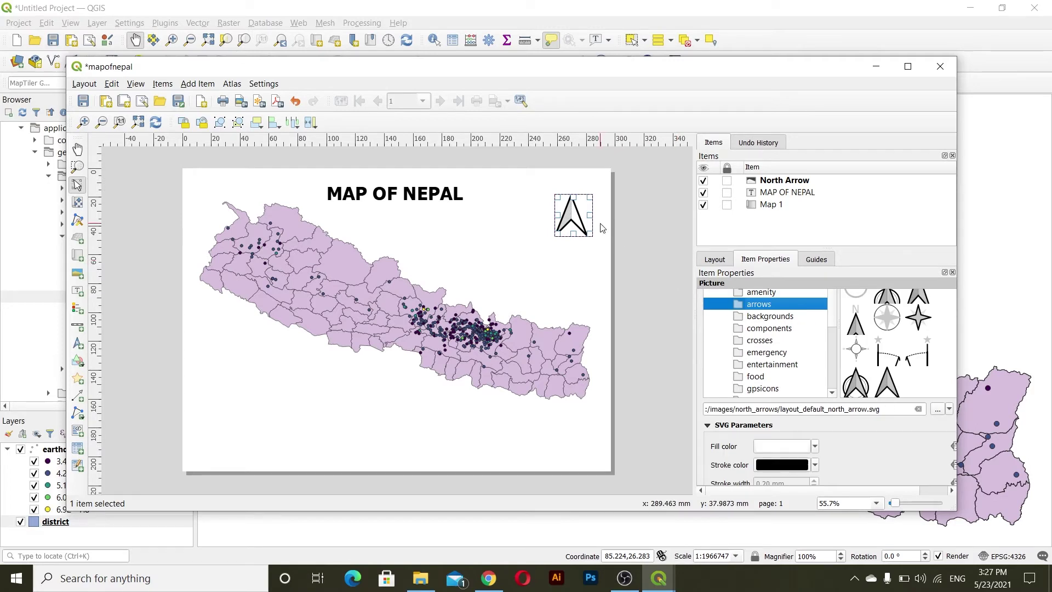
{"action": "left_click_drag", "start_coordinate": [587, 233], "coordinate": [583, 204]}
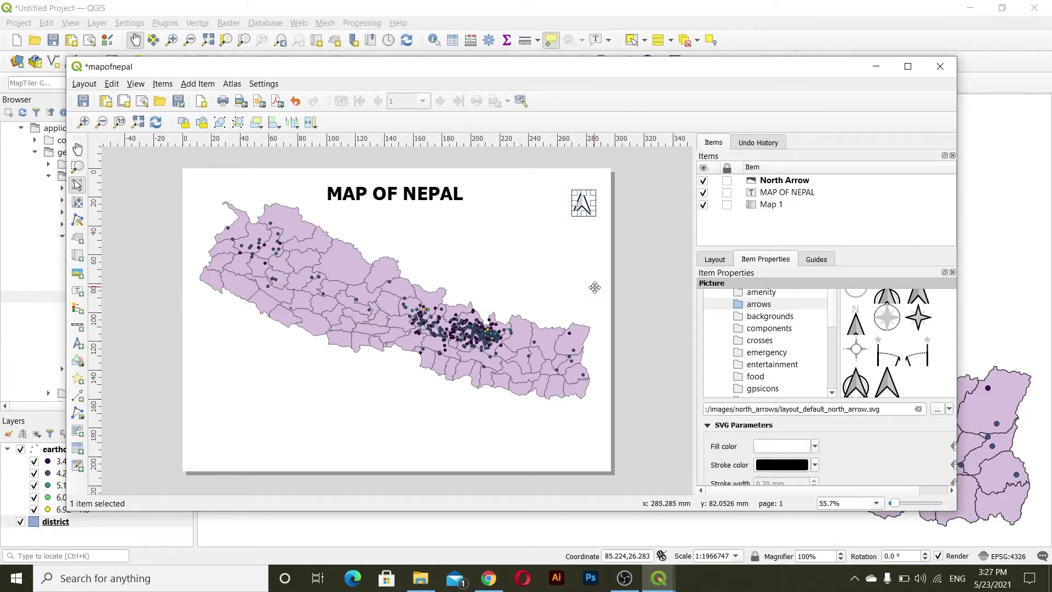
{"action": "left_click", "coordinate": [594, 286]}
{"action": "left_click", "coordinate": [651, 304]}
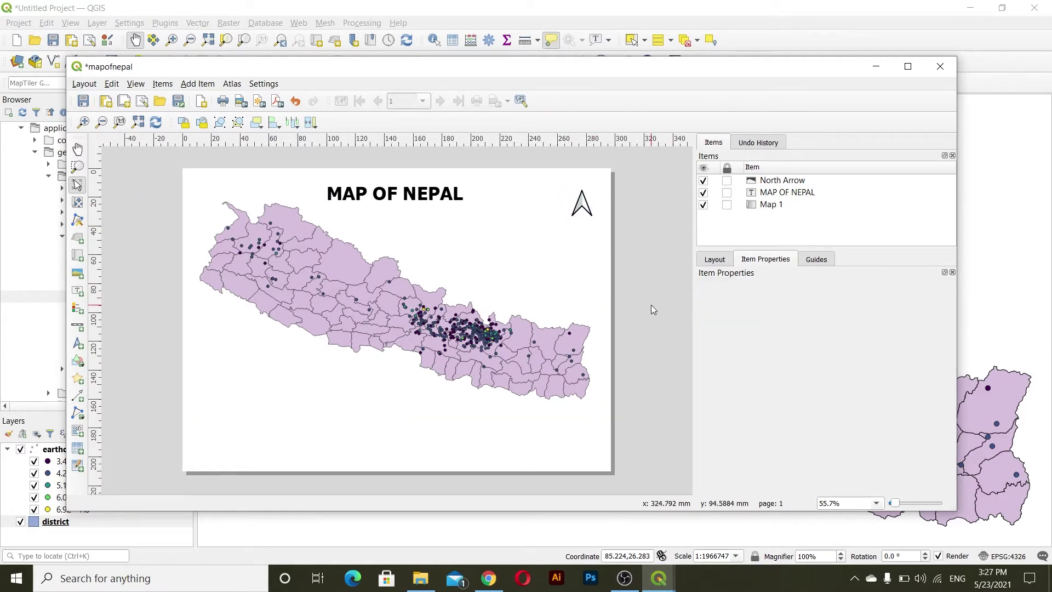
Shrink the Map 1 frame from its upper-left corner and reposition it centered on the page, clear of the title and north arrow.
{"action": "left_click", "coordinate": [311, 274]}
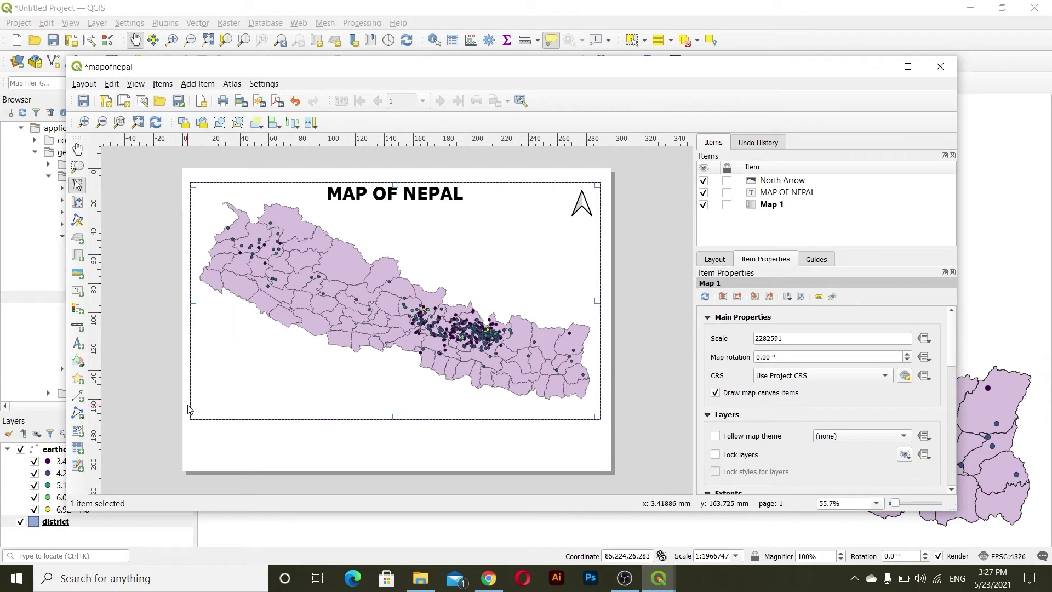
{"action": "left_click_drag", "start_coordinate": [194, 187], "coordinate": [222, 197]}
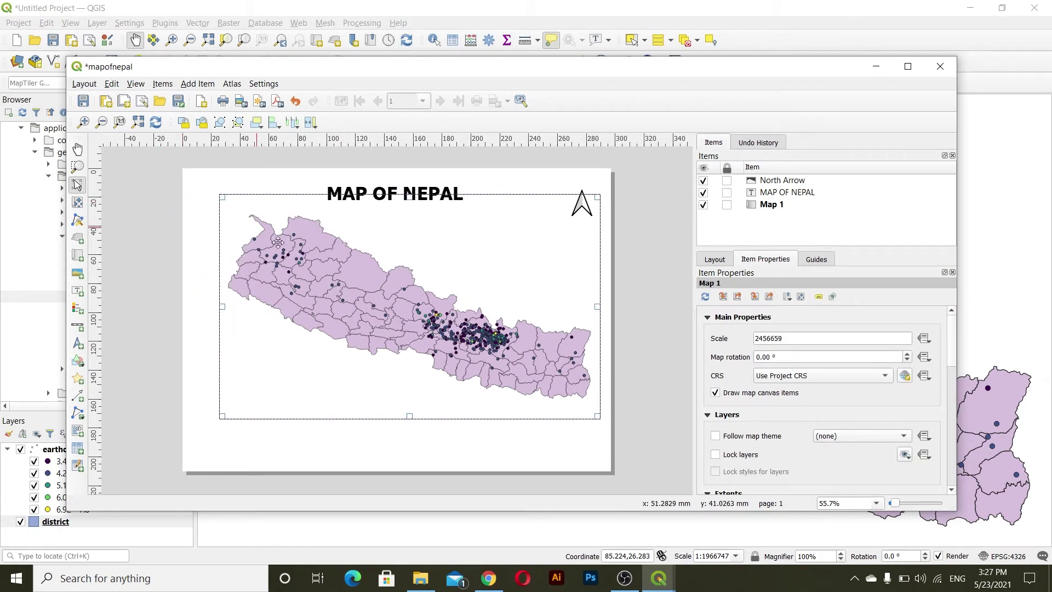
{"action": "left_click_drag", "start_coordinate": [389, 323], "coordinate": [378, 326]}
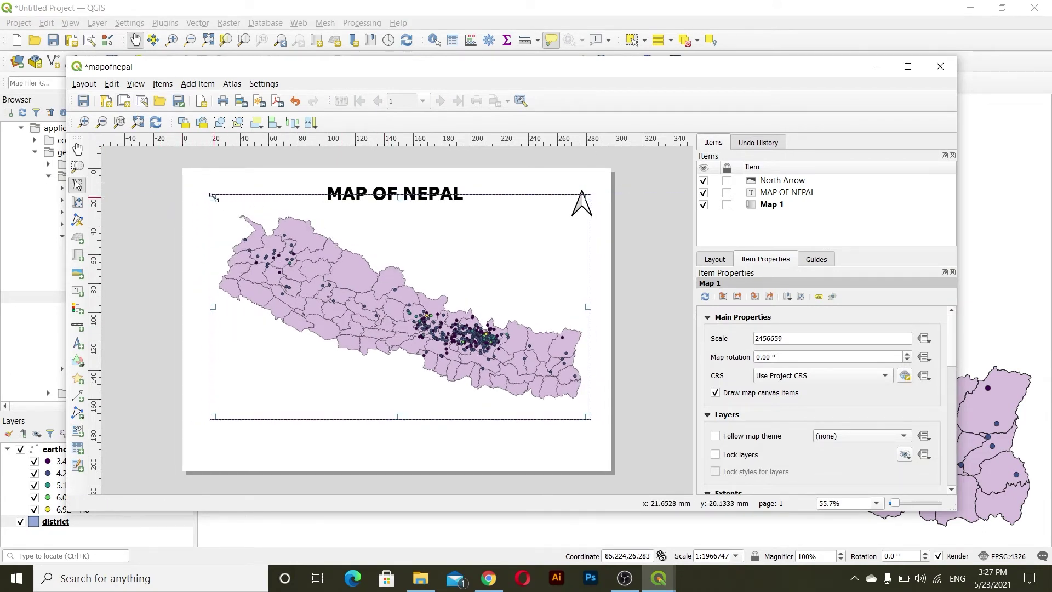
{"action": "left_click_drag", "start_coordinate": [213, 197], "coordinate": [237, 206]}
{"action": "left_click_drag", "start_coordinate": [421, 308], "coordinate": [404, 314]}
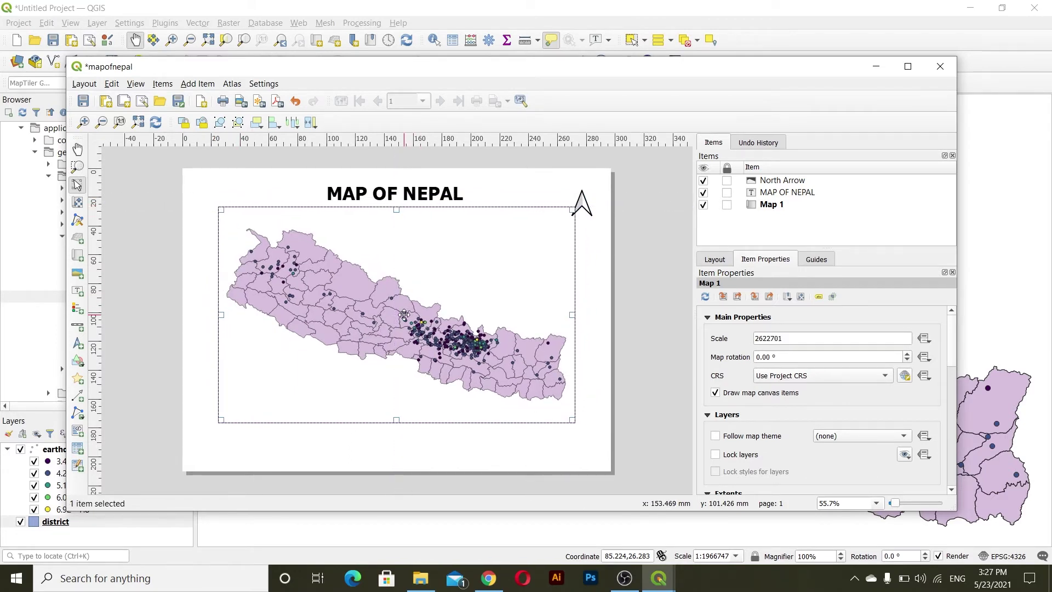
{"action": "left_click", "coordinate": [628, 247]}
Move the MAP OF NEPAL label slightly down toward the map and deselect it.
{"action": "left_click", "coordinate": [385, 191]}
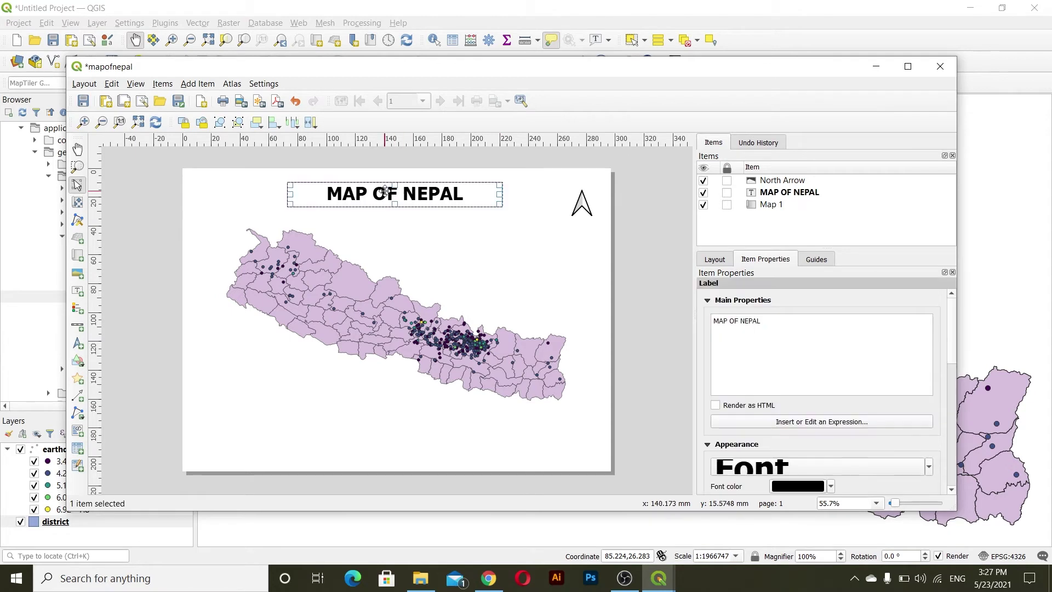
{"action": "left_click_drag", "start_coordinate": [382, 190], "coordinate": [382, 203]}
{"action": "left_click", "coordinate": [228, 201]}
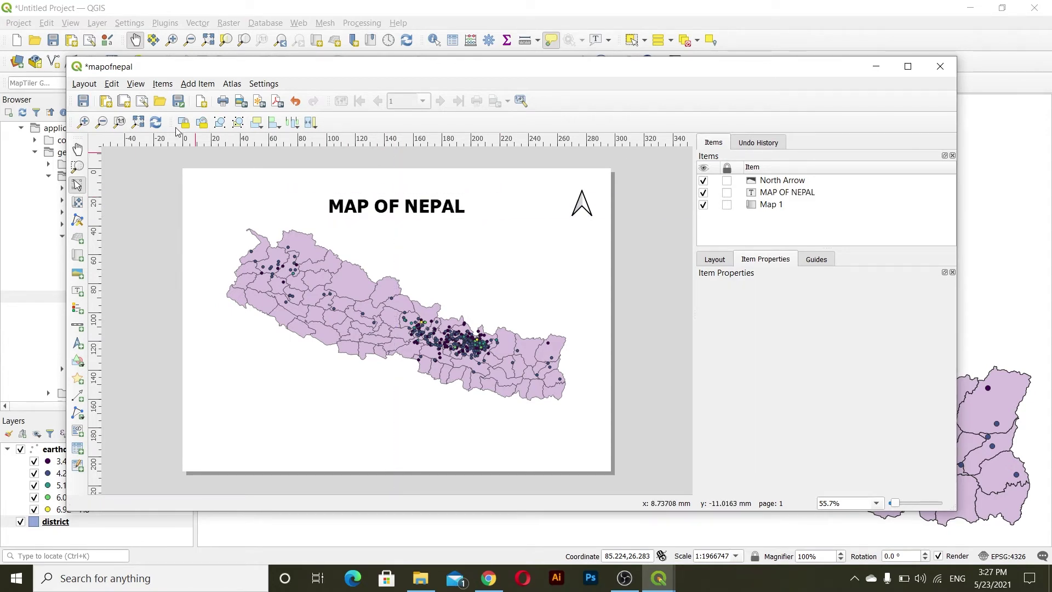
Add a legend in the lower-left part of the layout page, below the map, and review its legend items.
{"action": "left_click", "coordinate": [194, 84]}
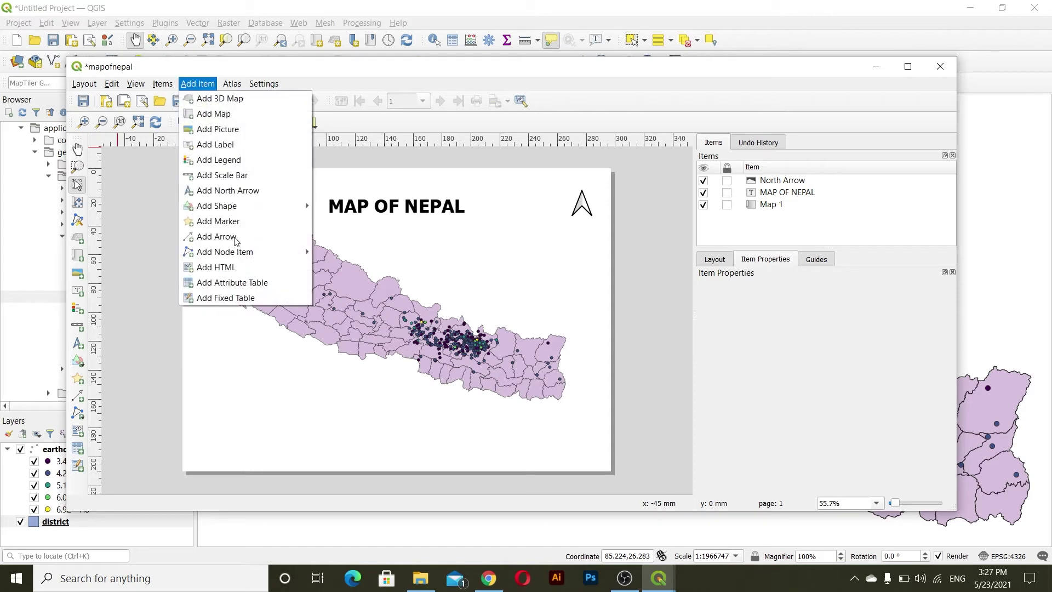
{"action": "left_click", "coordinate": [235, 160]}
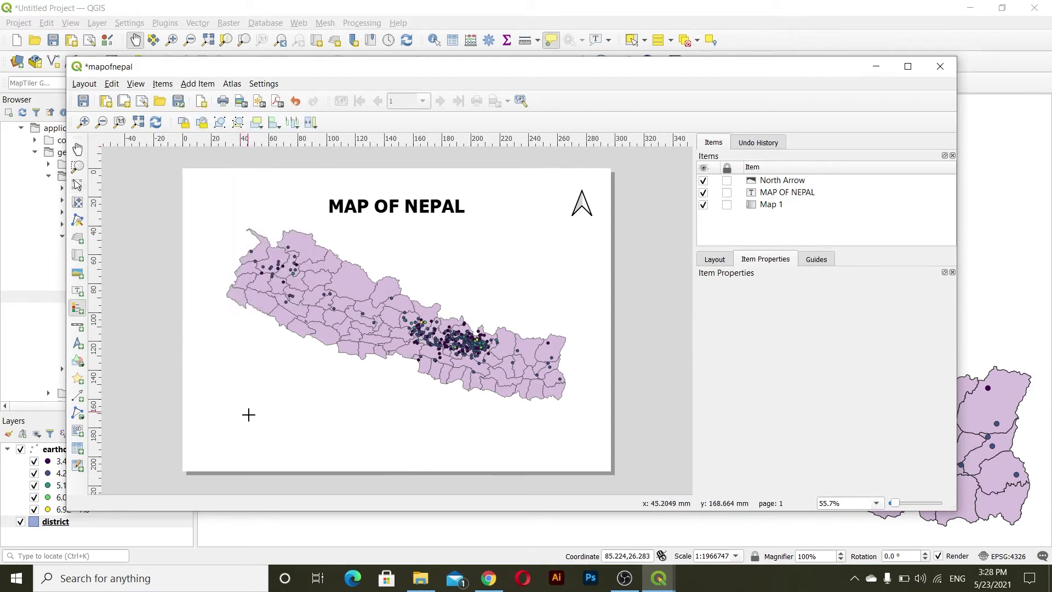
{"action": "left_click_drag", "start_coordinate": [218, 356], "coordinate": [292, 454]}
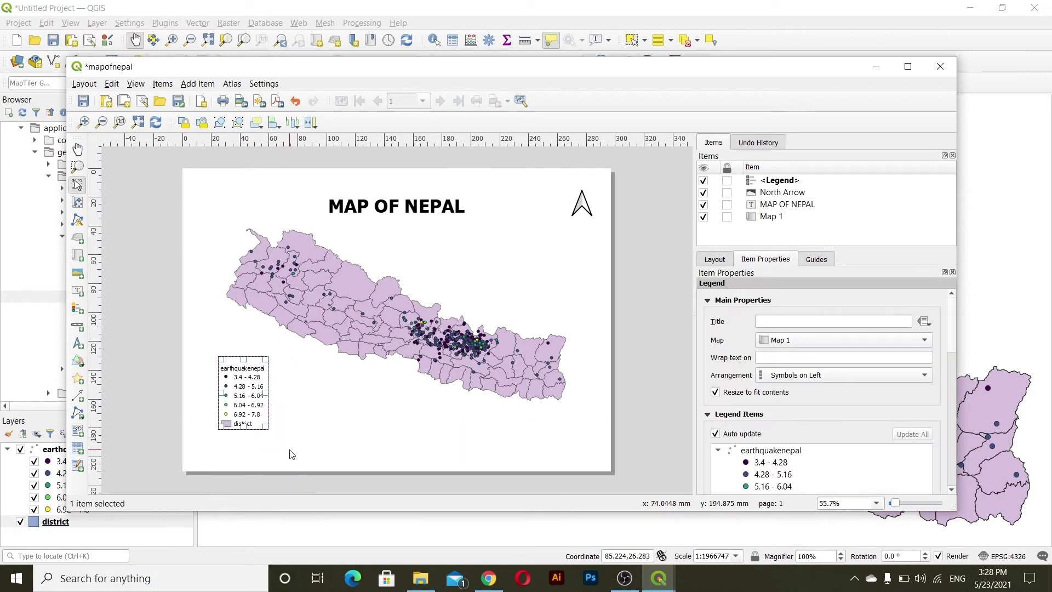
{"action": "scroll", "coordinate": [734, 462], "scroll_direction": "down", "scroll_amount": 3}
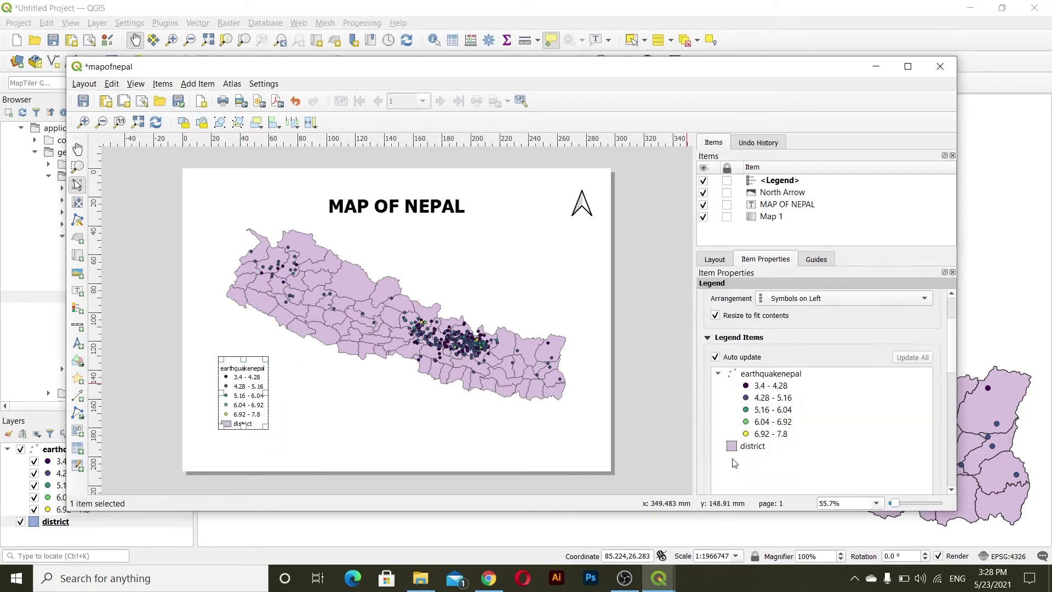
{"action": "left_click", "coordinate": [761, 451]}
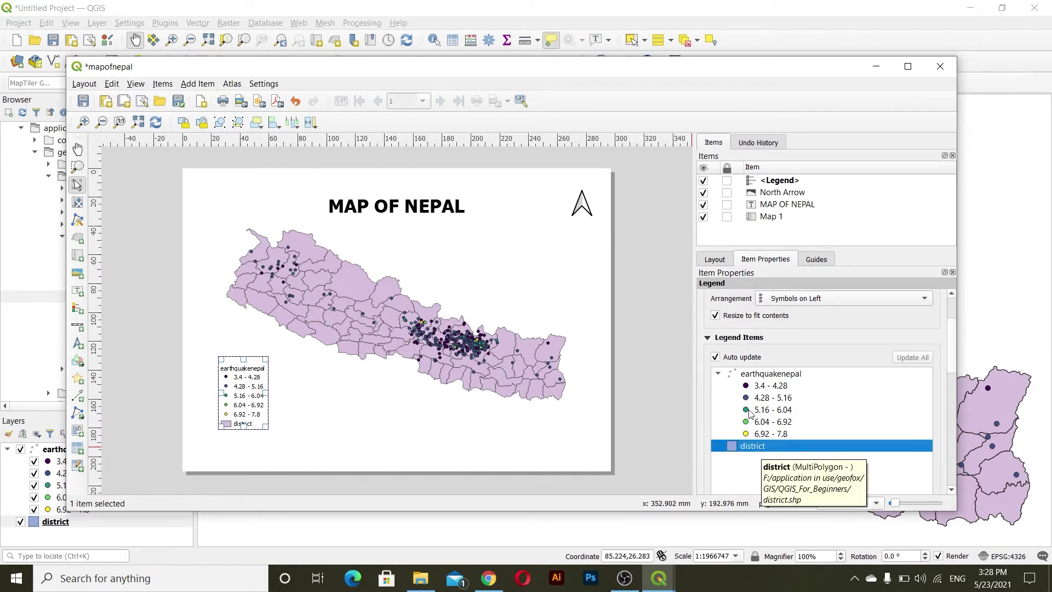
{"action": "scroll", "coordinate": [783, 429], "scroll_direction": "up", "scroll_amount": 2}
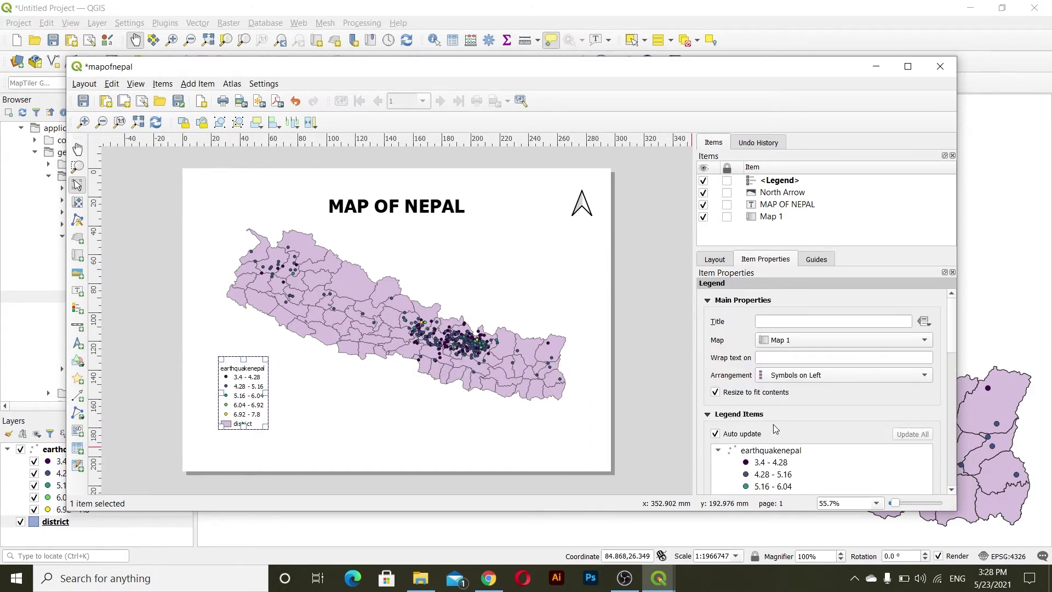
Set the legend's title to Legend.
{"action": "left_click", "coordinate": [771, 323]}
{"action": "type", "text": "L"}
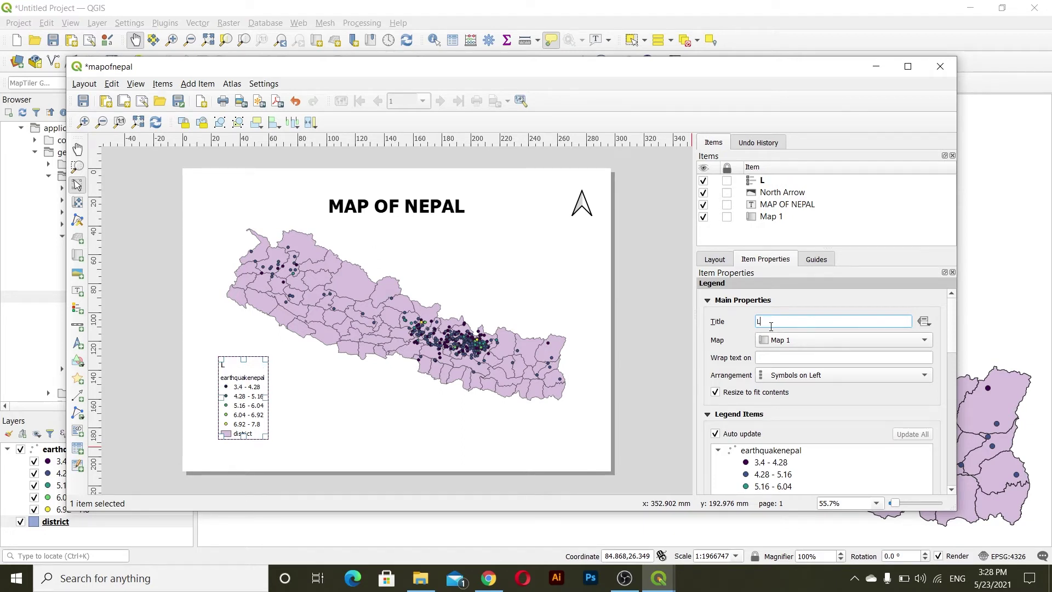
{"action": "type", "text": "egend"}
{"action": "scroll", "coordinate": [713, 346], "scroll_direction": "down", "scroll_amount": 2}
{"action": "scroll", "coordinate": [713, 347], "scroll_direction": "up", "scroll_amount": 2}
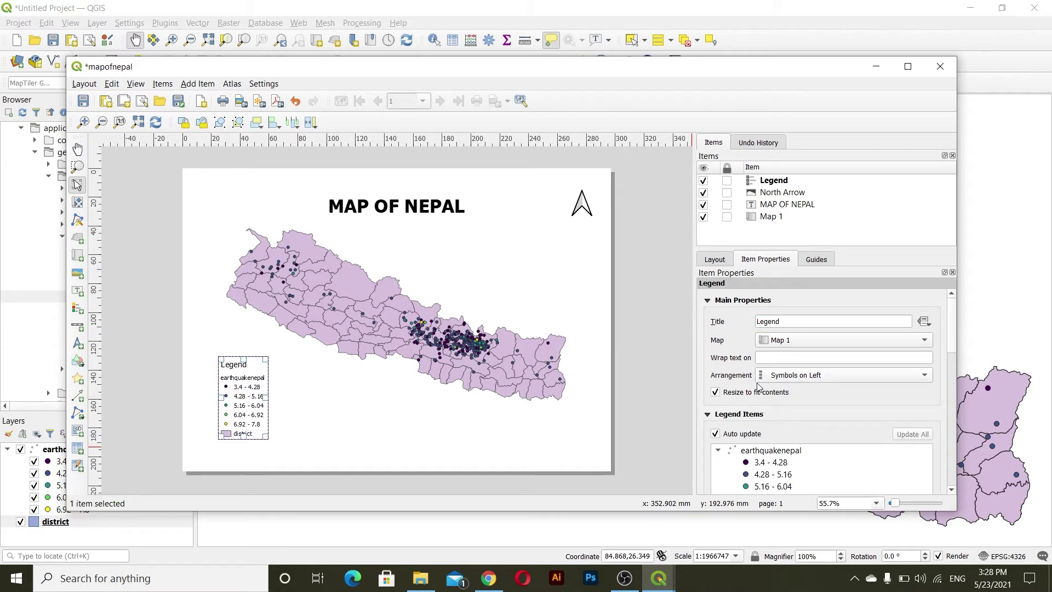
Try the Symbols on Right arrangement for the legend and return it to Symbols on Left.
{"action": "left_click", "coordinate": [791, 377]}
{"action": "left_click", "coordinate": [797, 388]}
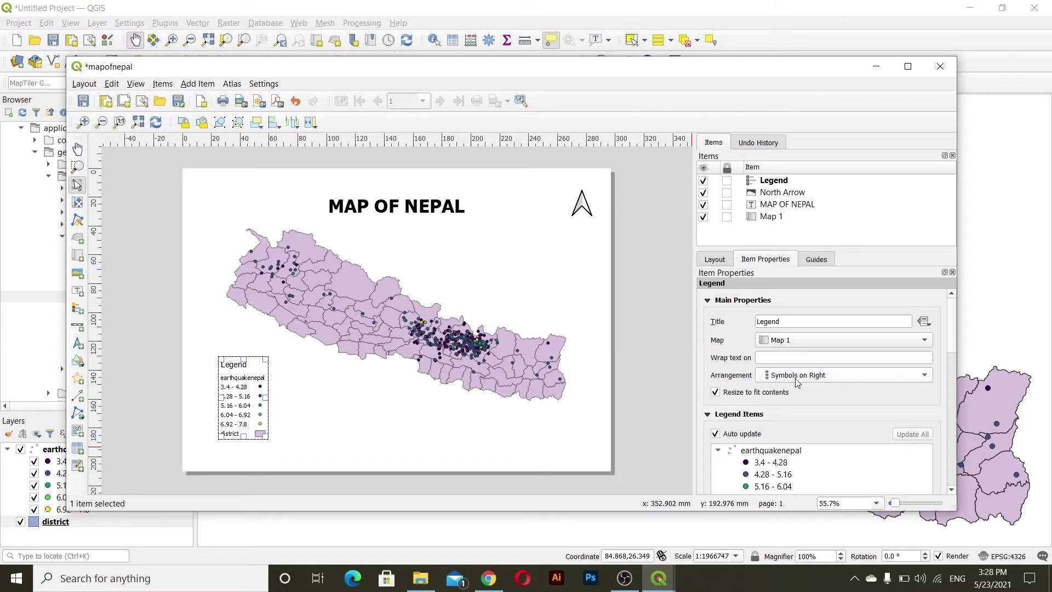
{"action": "left_click", "coordinate": [797, 376]}
{"action": "left_click", "coordinate": [778, 362]}
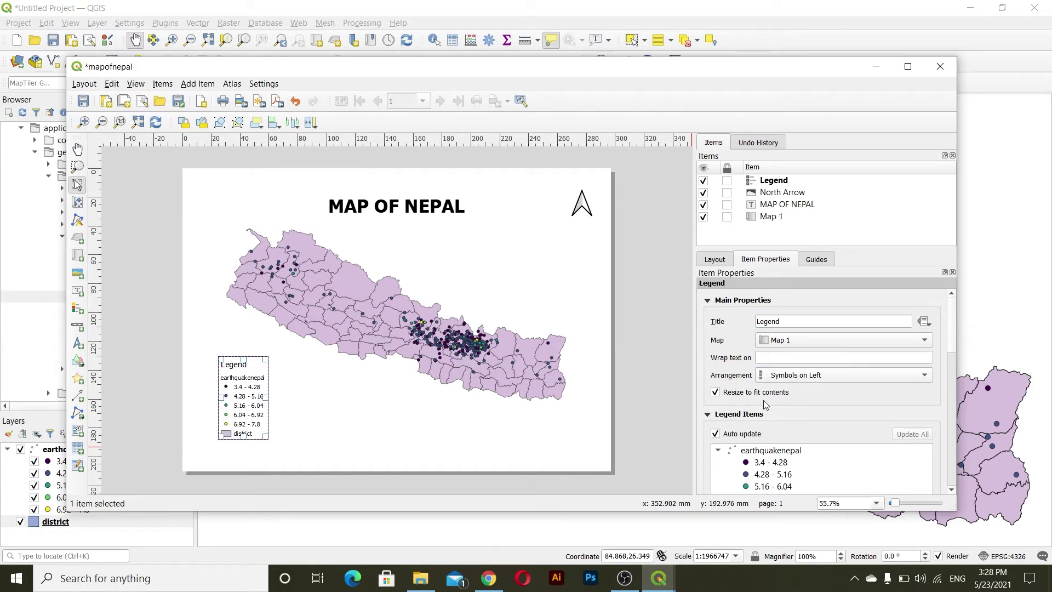
Try to delete the district entry from the legend items, undo the deletion, and reselect the legend with its item properties shown.
{"action": "scroll", "coordinate": [765, 404], "scroll_direction": "down", "scroll_amount": 2}
{"action": "scroll", "coordinate": [762, 395], "scroll_direction": "up", "scroll_amount": 1}
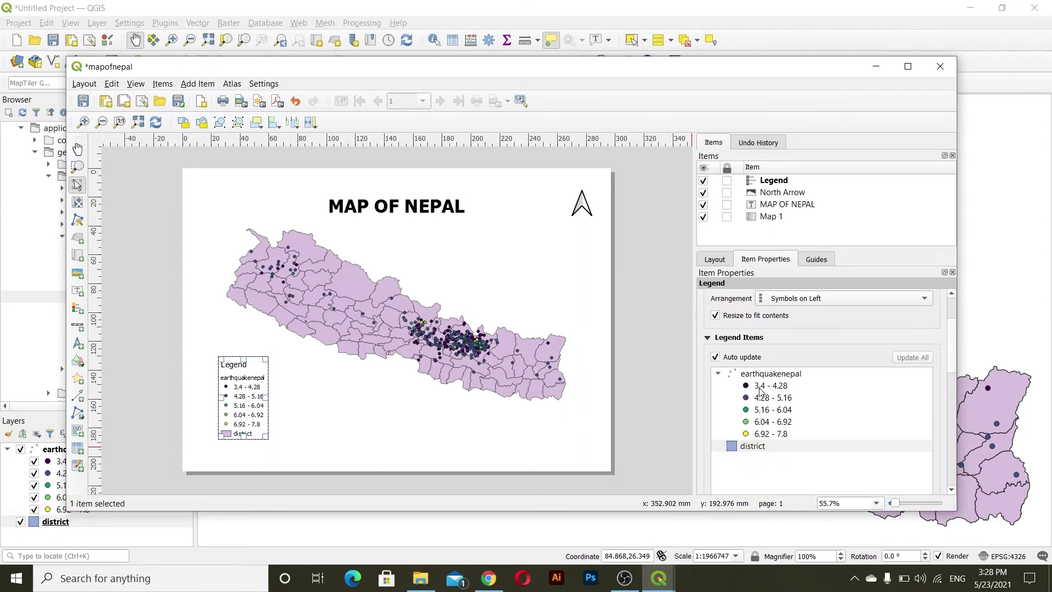
{"action": "left_click", "coordinate": [759, 446]}
{"action": "key", "text": "Delete"}
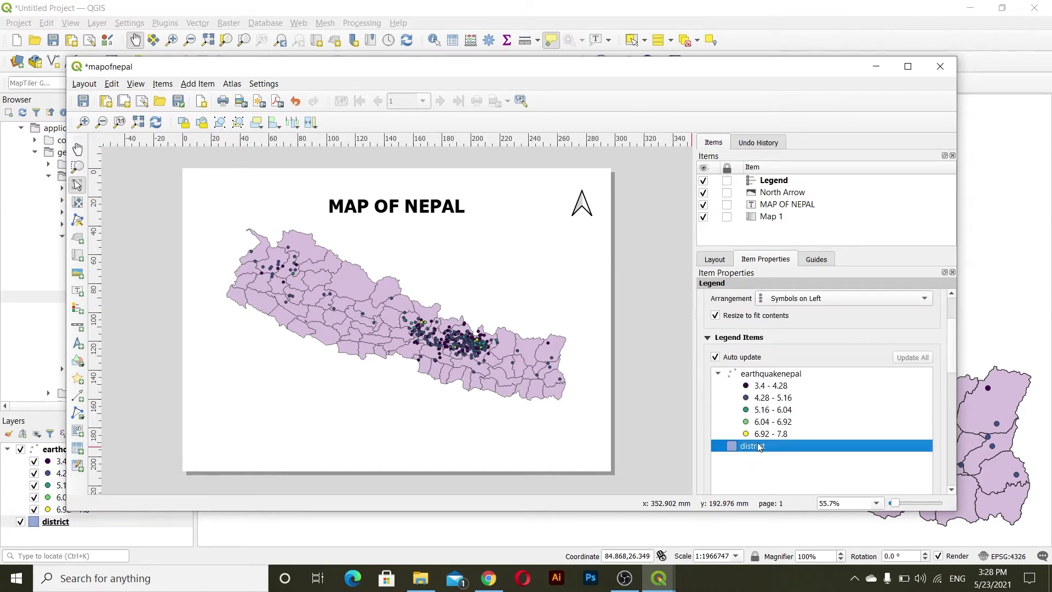
{"action": "left_click", "coordinate": [715, 260]}
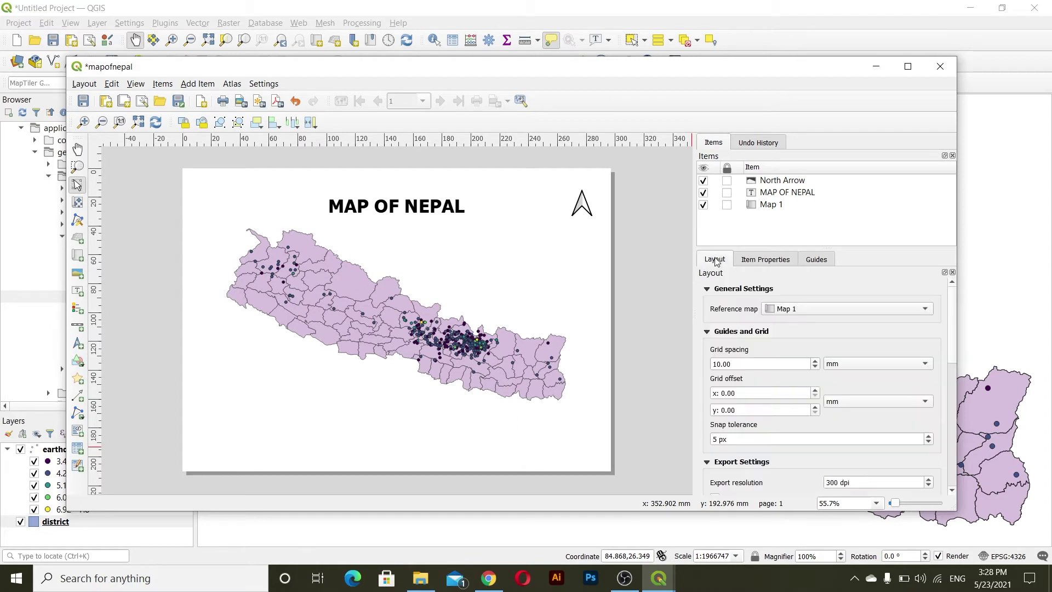
{"action": "key", "text": "ctrl+z"}
{"action": "left_click", "coordinate": [273, 351]}
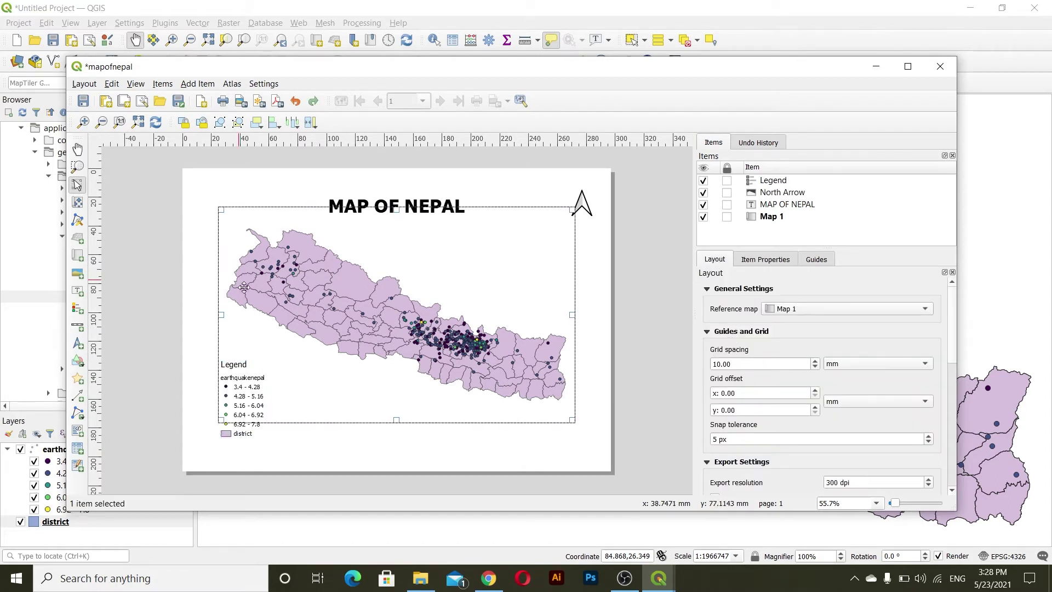
{"action": "left_click", "coordinate": [244, 397]}
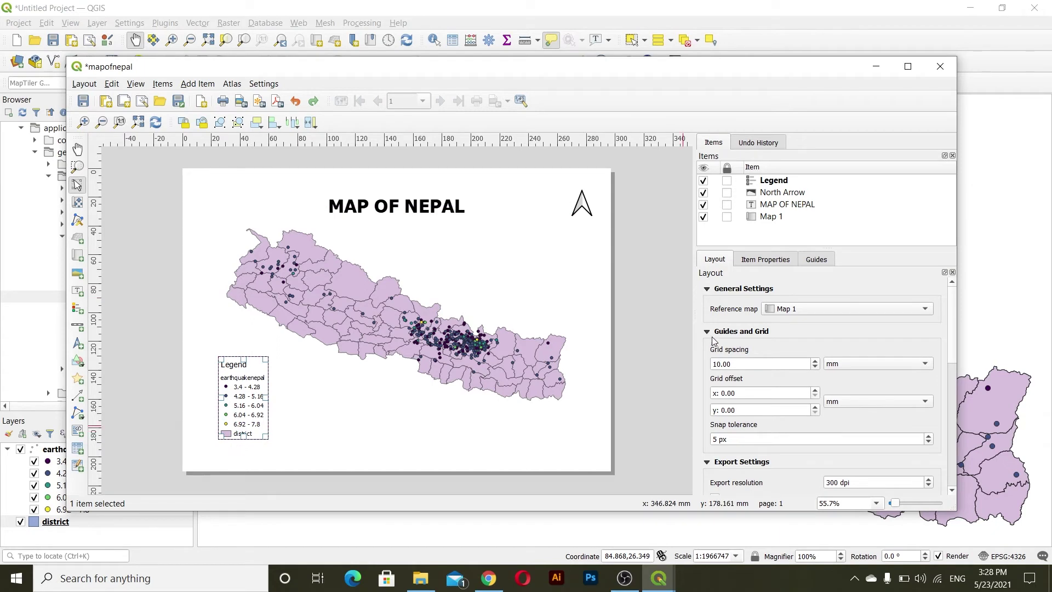
{"action": "left_click", "coordinate": [760, 262]}
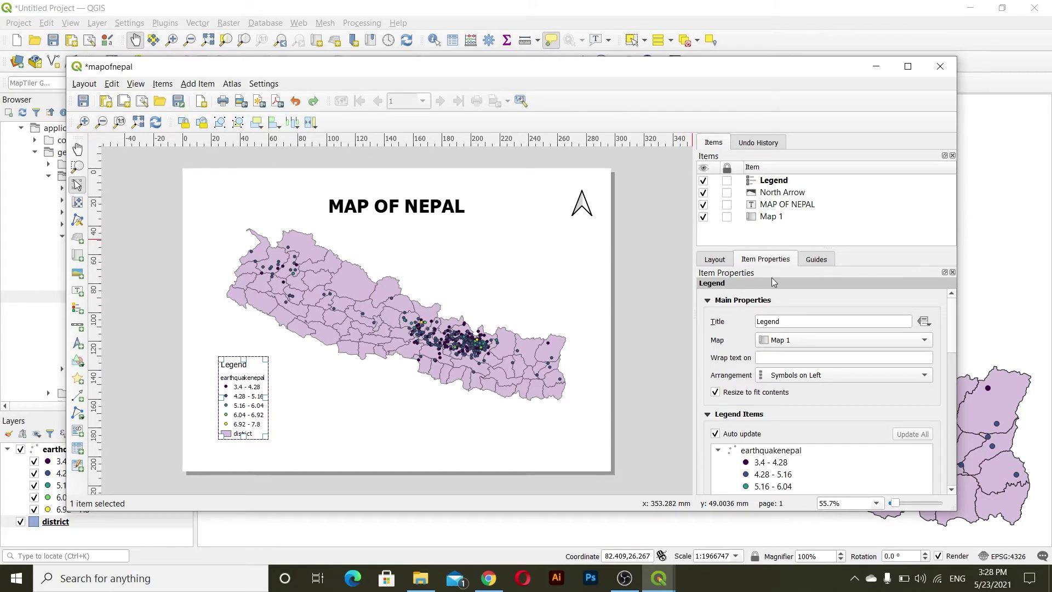
Collapse the legend's item list, expand its font and text formatting settings, and enlarge the legend title font slightly.
{"action": "scroll", "coordinate": [719, 335], "scroll_direction": "down", "scroll_amount": 2}
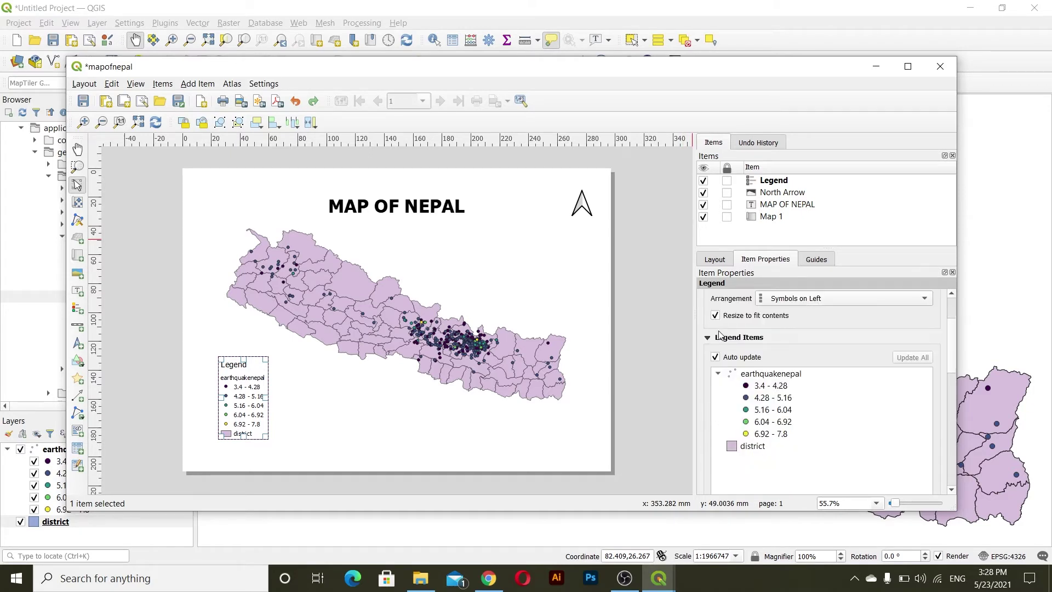
{"action": "left_click", "coordinate": [707, 337]}
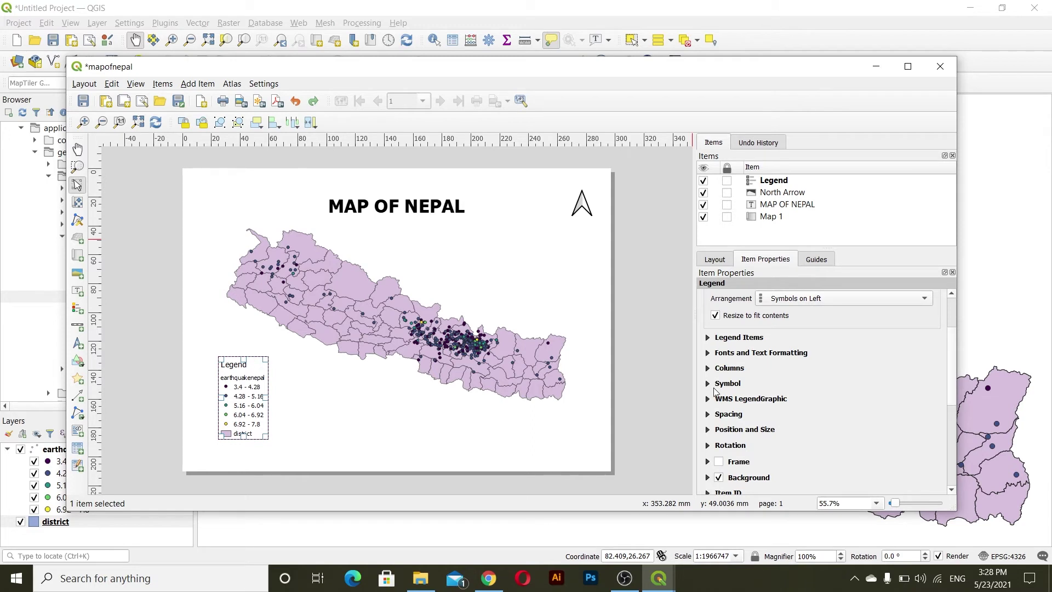
{"action": "left_click", "coordinate": [707, 384]}
{"action": "left_click", "coordinate": [707, 383]}
{"action": "left_click", "coordinate": [707, 368]}
{"action": "left_click", "coordinate": [708, 367]}
{"action": "left_click", "coordinate": [707, 352]}
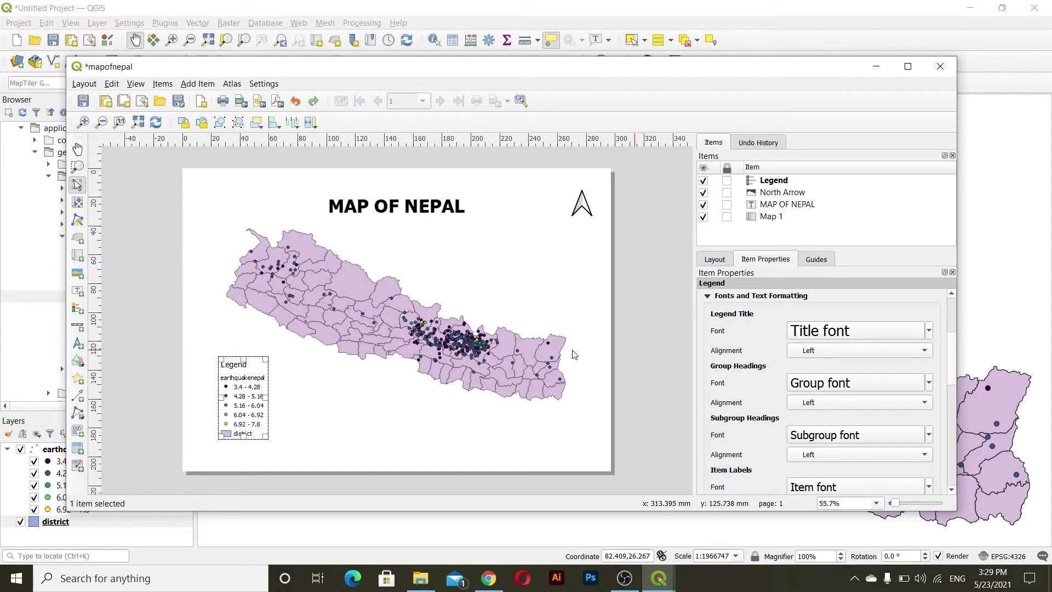
{"action": "scroll", "coordinate": [833, 336], "scroll_direction": "up", "scroll_amount": 2}
{"action": "scroll", "coordinate": [832, 335], "scroll_direction": "up", "scroll_amount": 2}
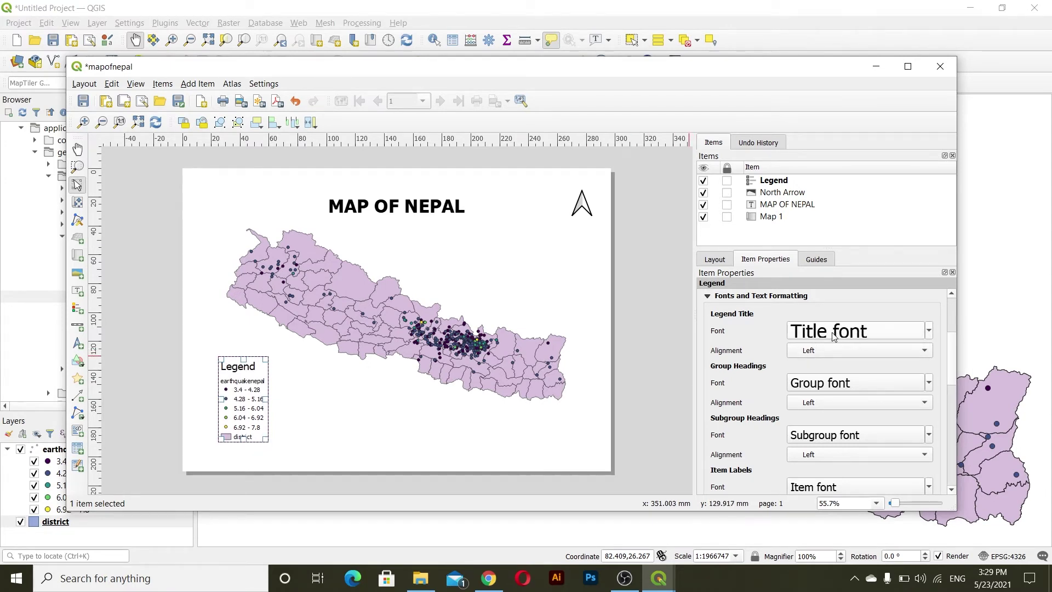
{"action": "scroll", "coordinate": [744, 390], "scroll_direction": "down", "scroll_amount": 8}
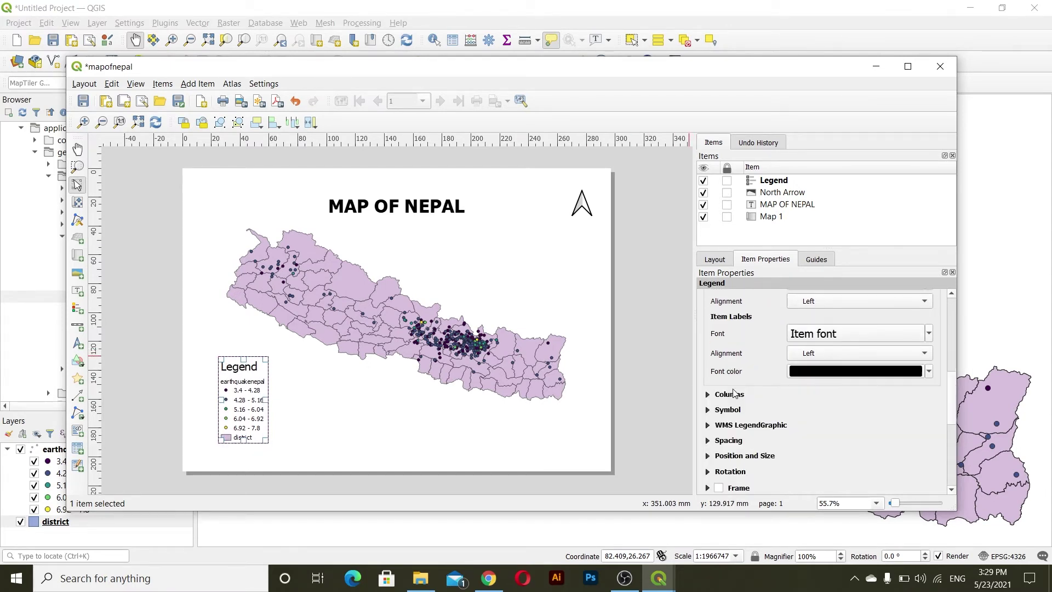
{"action": "scroll", "coordinate": [737, 406], "scroll_direction": "down", "scroll_amount": 3}
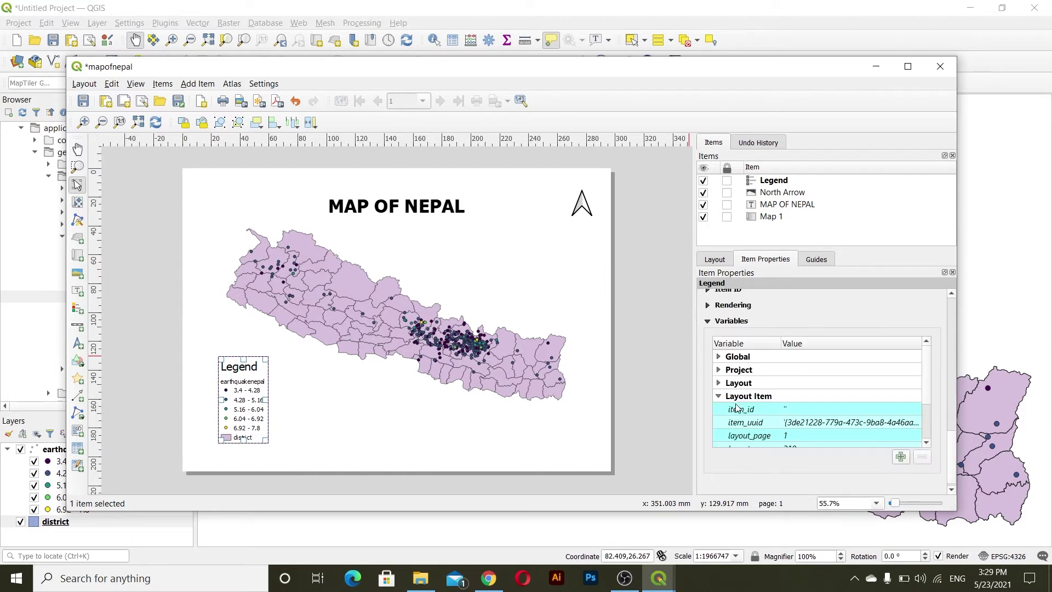
{"action": "scroll", "coordinate": [714, 325], "scroll_direction": "up", "scroll_amount": 10}
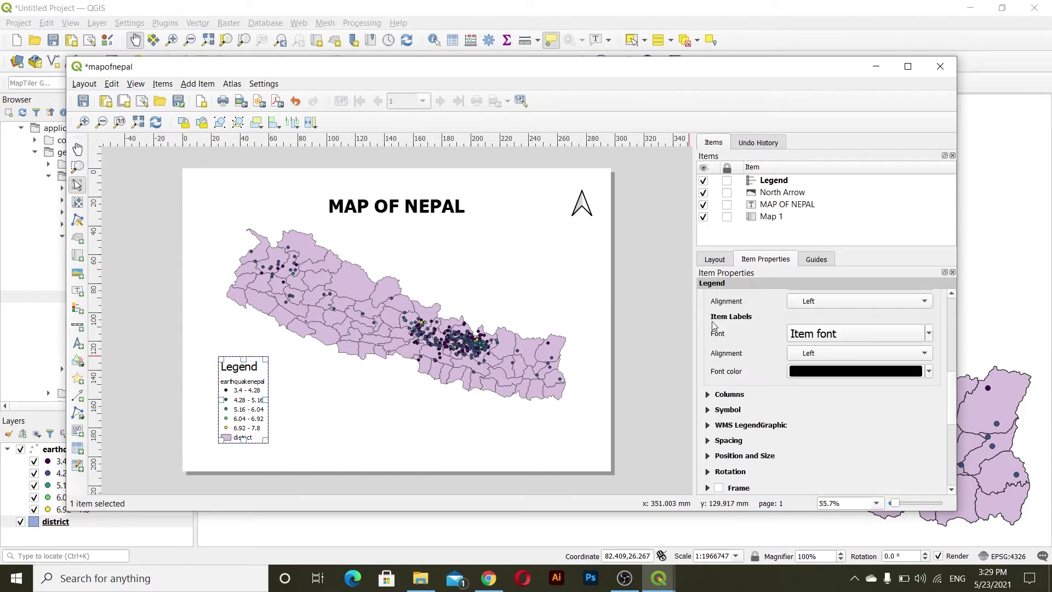
{"action": "scroll", "coordinate": [714, 323], "scroll_direction": "up", "scroll_amount": 3}
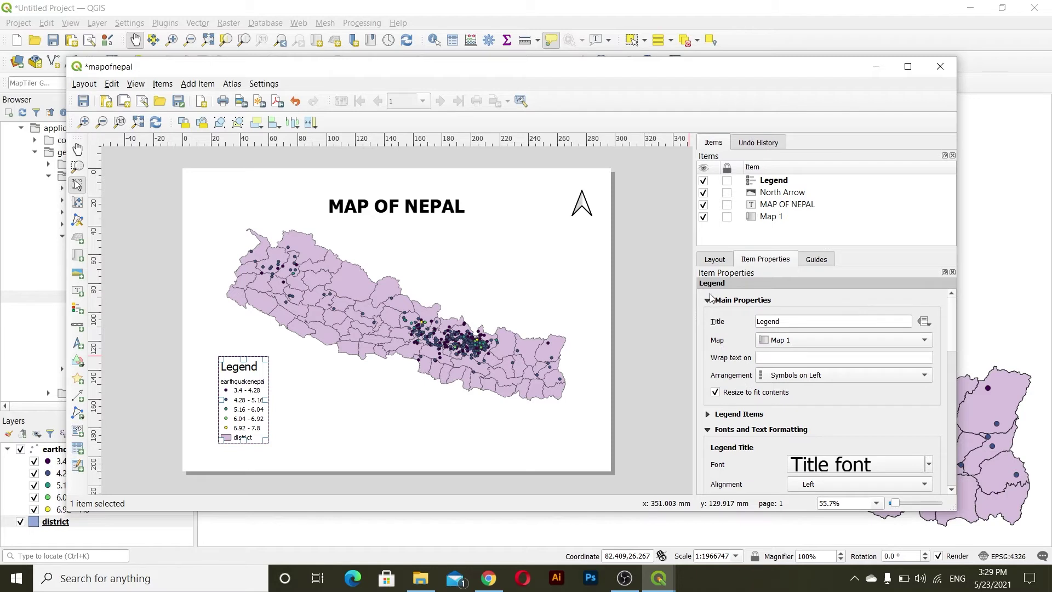
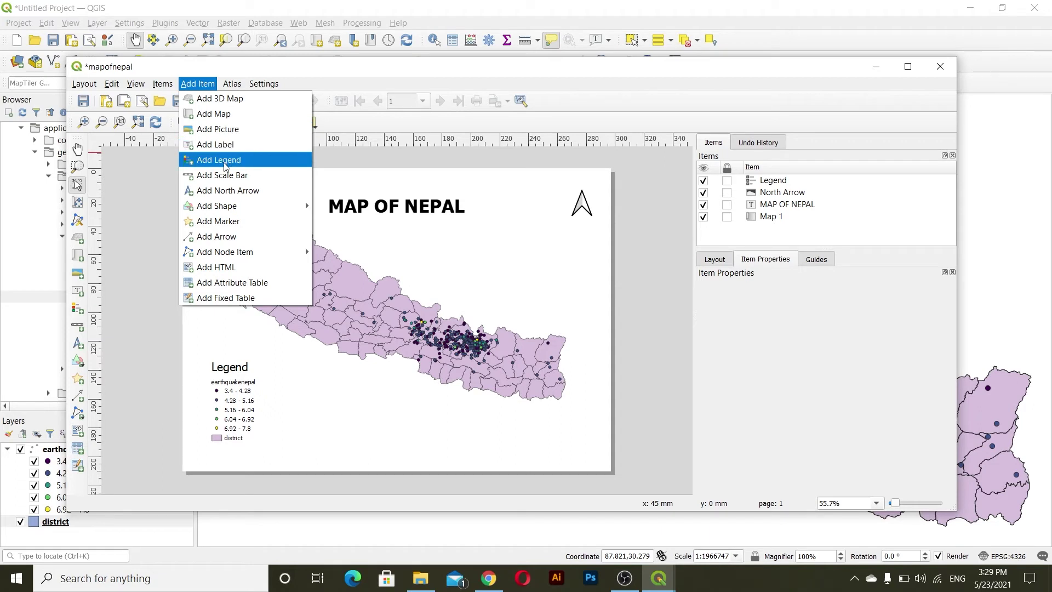
Add a scale bar below the map on the page and set its right segments to 3.
{"action": "left_click", "coordinate": [227, 175]}
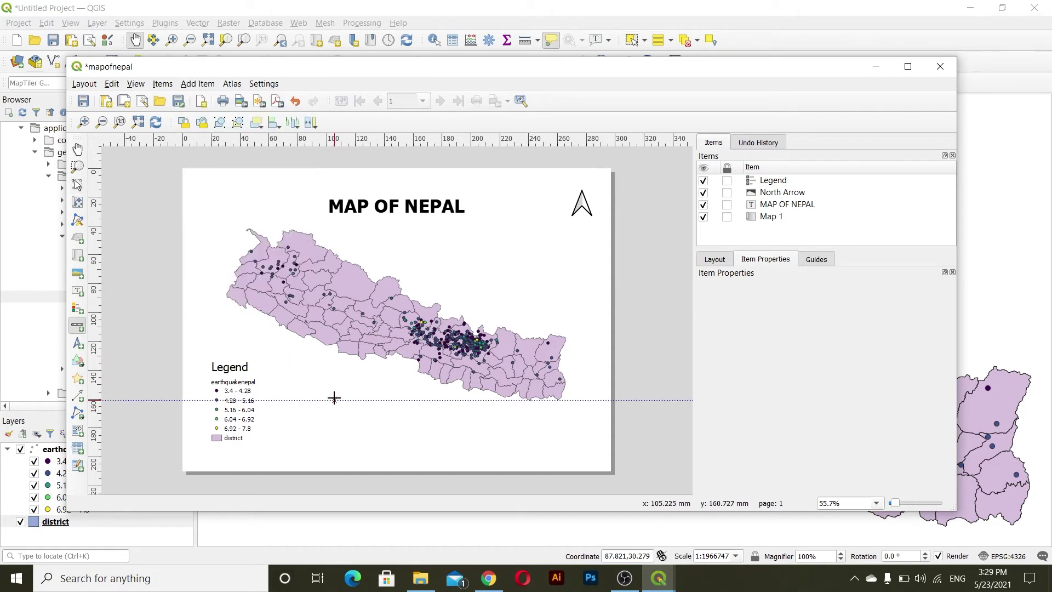
{"action": "left_click_drag", "start_coordinate": [334, 400], "coordinate": [439, 415]}
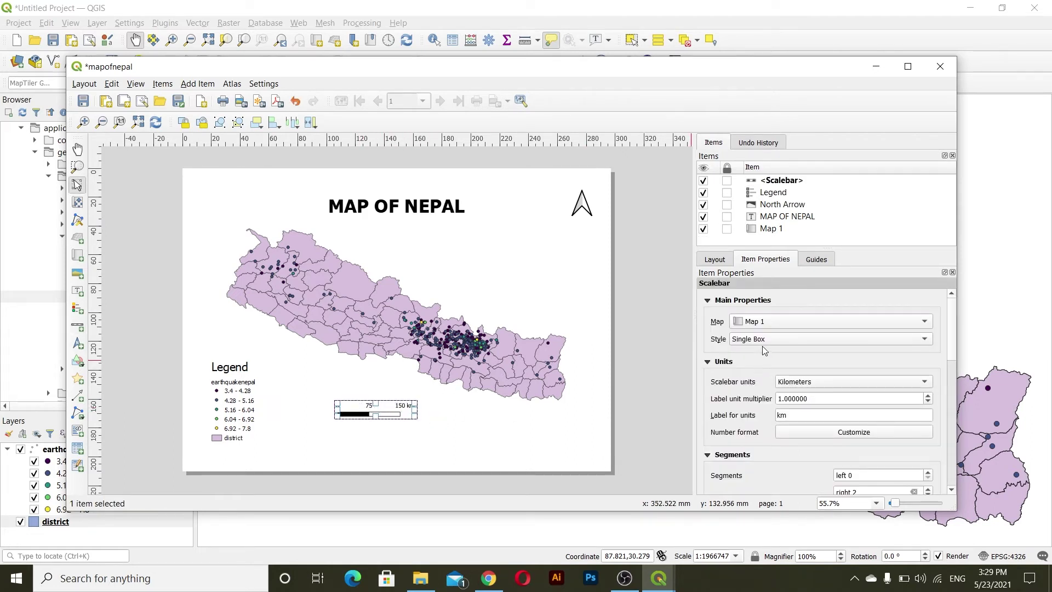
{"action": "scroll", "coordinate": [704, 399], "scroll_direction": "down", "scroll_amount": 2}
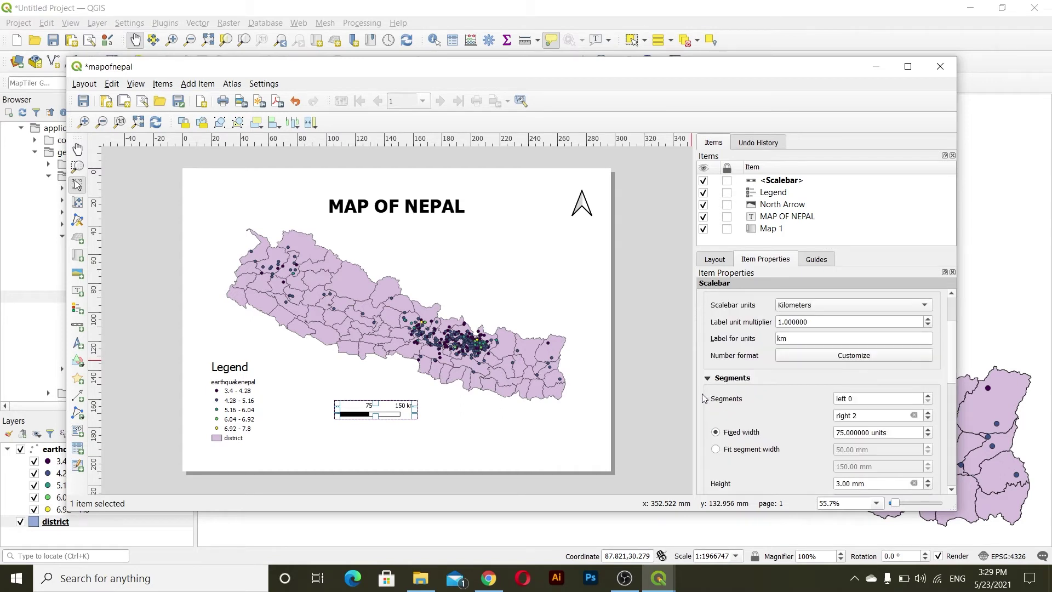
{"action": "left_click", "coordinate": [884, 413]}
{"action": "left_click", "coordinate": [927, 413]}
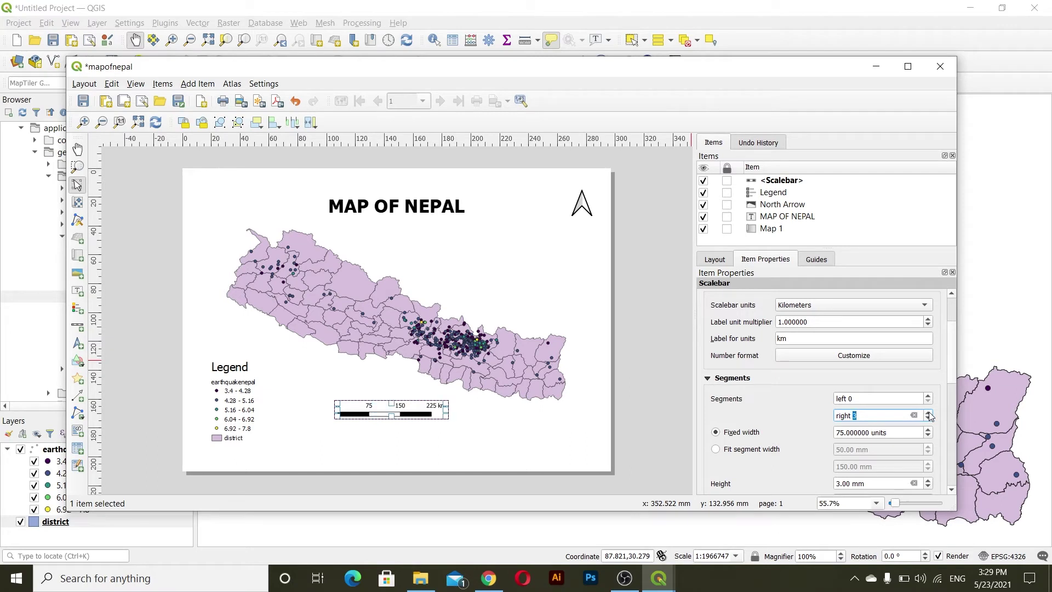
{"action": "left_click", "coordinate": [928, 412]}
{"action": "left_click", "coordinate": [928, 418]}
{"action": "scroll", "coordinate": [687, 394], "scroll_direction": "down", "scroll_amount": 1}
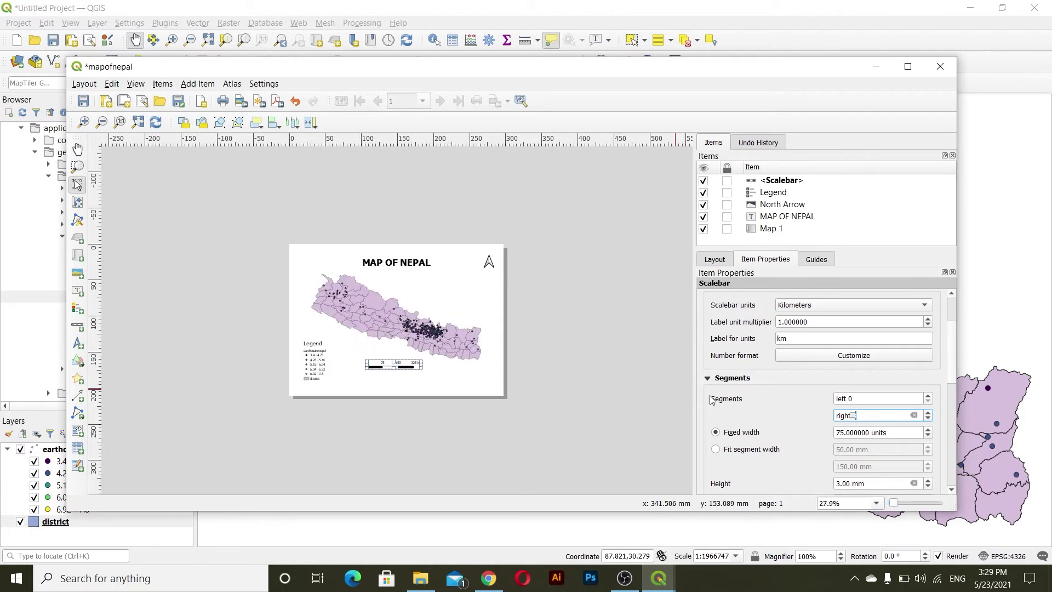
Try to reduce the scale bar's overall item height in its position and size settings.
{"action": "scroll", "coordinate": [711, 399], "scroll_direction": "down", "scroll_amount": 2}
{"action": "left_click", "coordinate": [707, 387]}
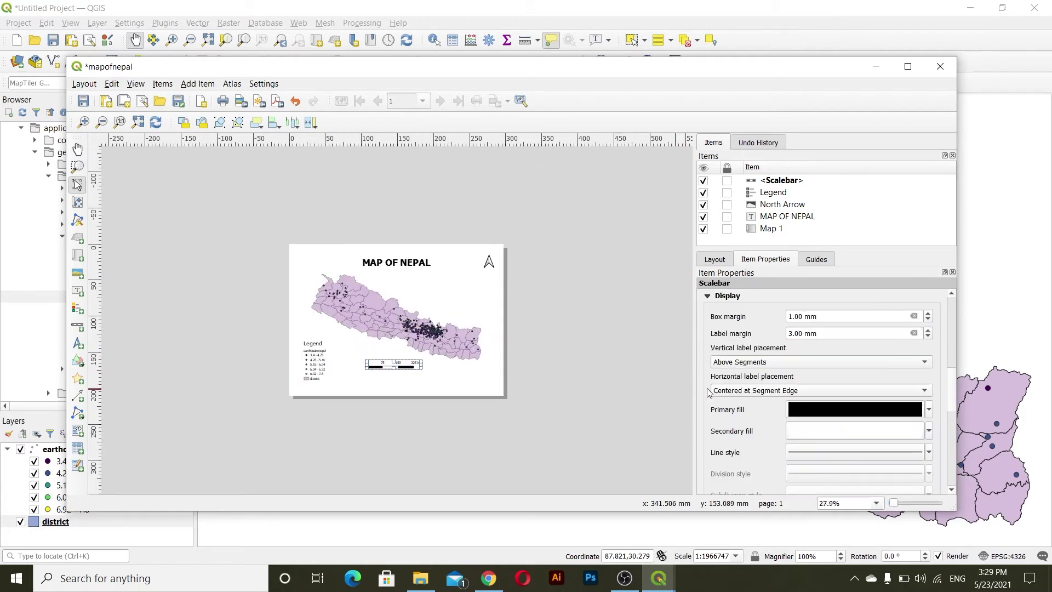
{"action": "scroll", "coordinate": [707, 391], "scroll_direction": "down", "scroll_amount": 2}
{"action": "left_click", "coordinate": [707, 408]}
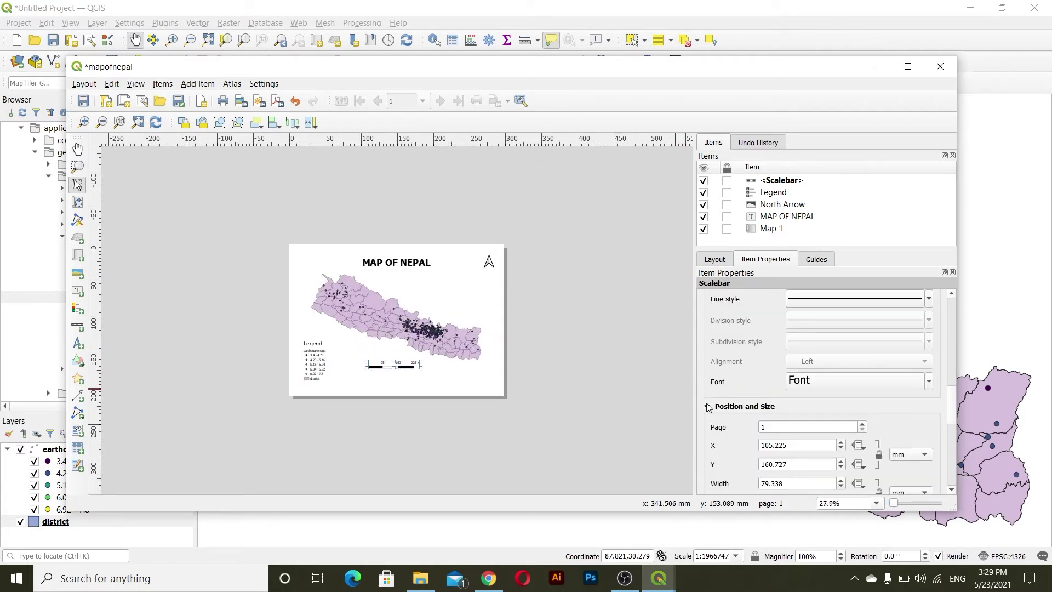
{"action": "scroll", "coordinate": [707, 407], "scroll_direction": "down", "scroll_amount": 1}
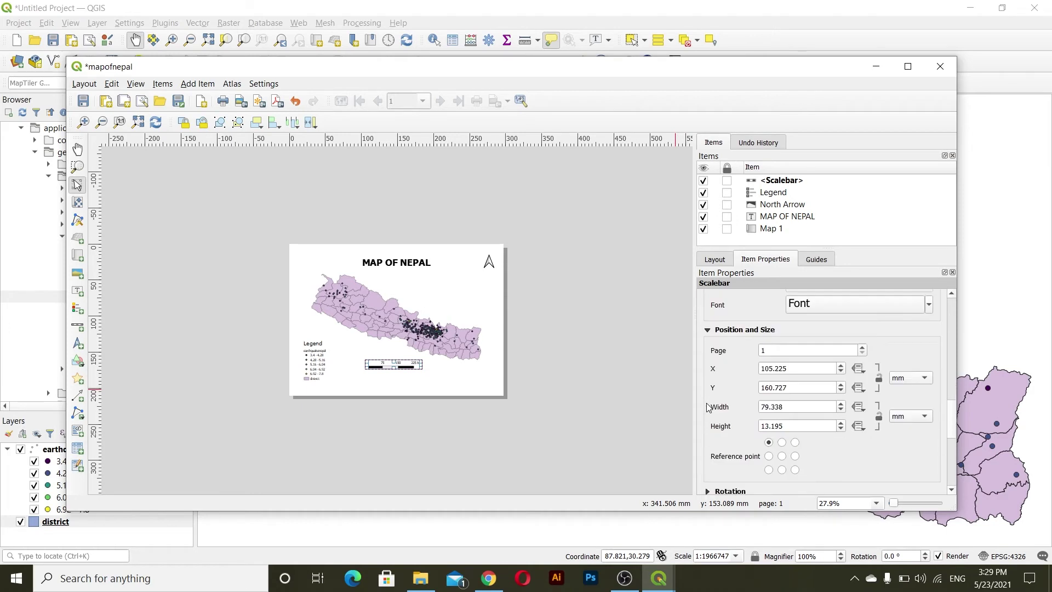
{"action": "double_click", "coordinate": [769, 425]}
{"action": "scroll", "coordinate": [768, 425], "scroll_direction": "down", "scroll_amount": 3}
{"action": "scroll", "coordinate": [780, 427], "scroll_direction": "down", "scroll_amount": 4}
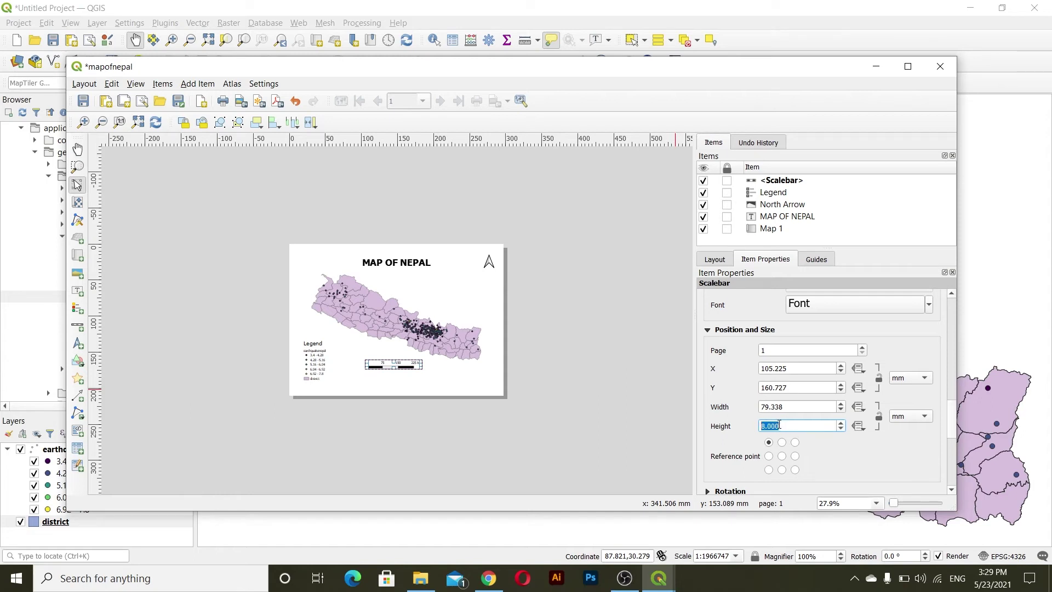
{"action": "left_click", "coordinate": [736, 398]}
{"action": "scroll", "coordinate": [717, 438], "scroll_direction": "down", "scroll_amount": 5}
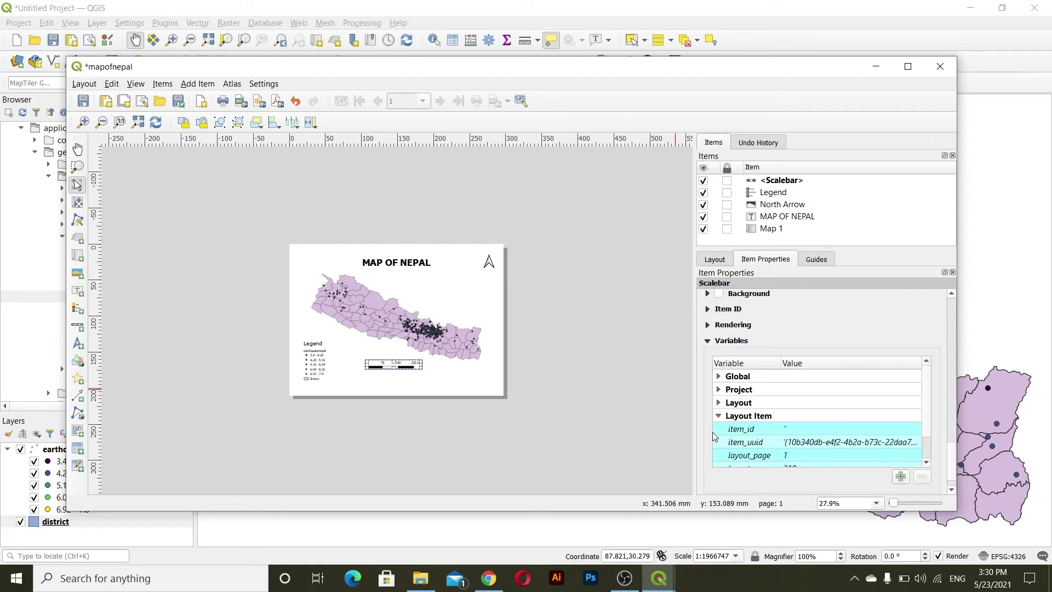
Set the scale bar's fixed segment width to 73 units and its segment height to 1 mm.
{"action": "scroll", "coordinate": [712, 427], "scroll_direction": "up", "scroll_amount": 10}
{"action": "scroll", "coordinate": [708, 404], "scroll_direction": "up", "scroll_amount": 5}
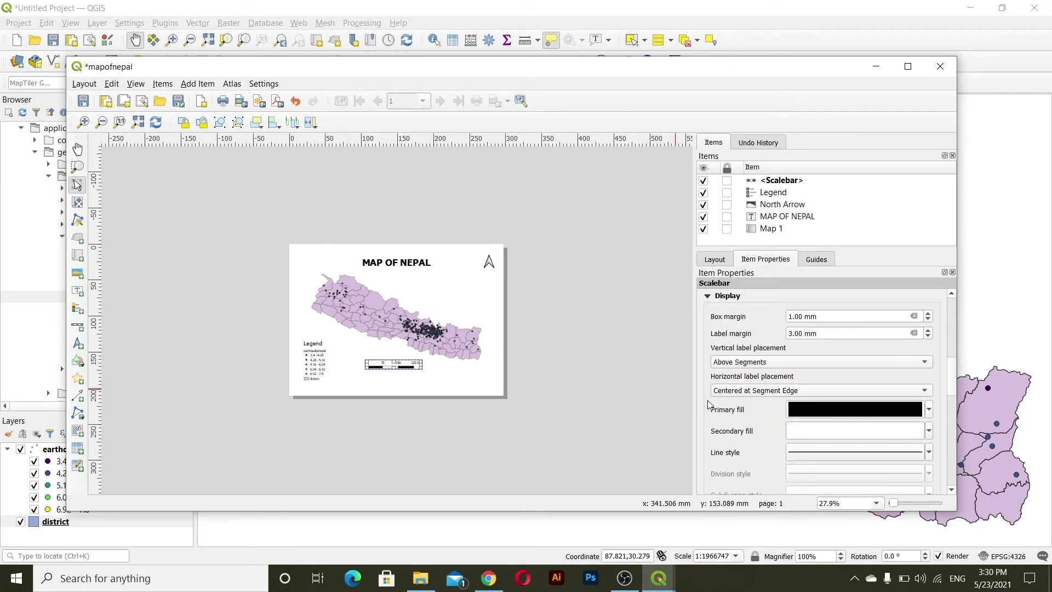
{"action": "scroll", "coordinate": [708, 404], "scroll_direction": "up", "scroll_amount": 2}
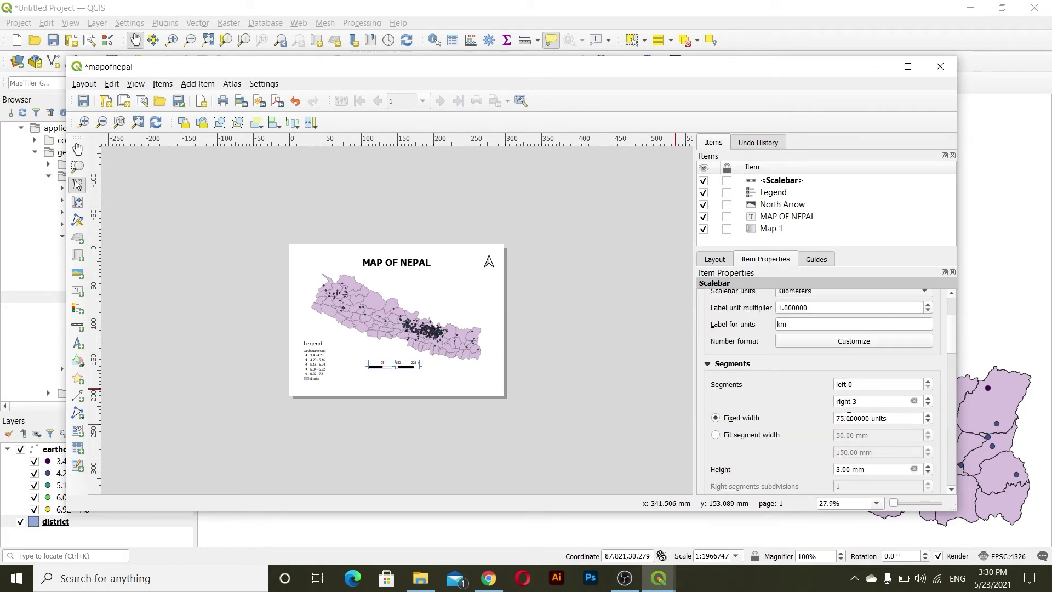
{"action": "scroll", "coordinate": [841, 418], "scroll_direction": "down", "scroll_amount": 5}
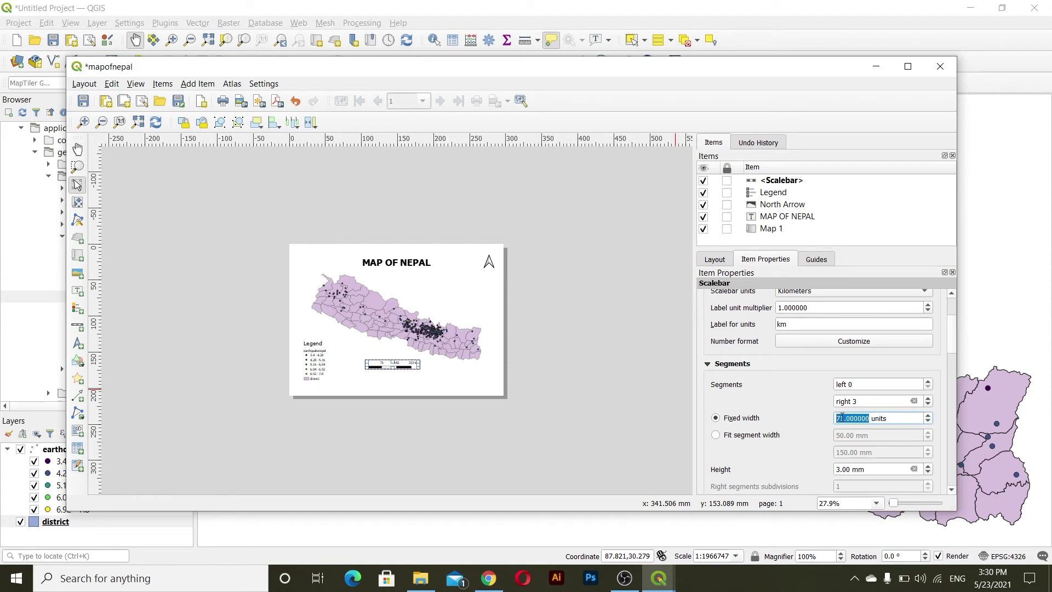
{"action": "scroll", "coordinate": [842, 417], "scroll_direction": "up", "scroll_amount": 3}
{"action": "scroll", "coordinate": [841, 468], "scroll_direction": "down", "scroll_amount": 2}
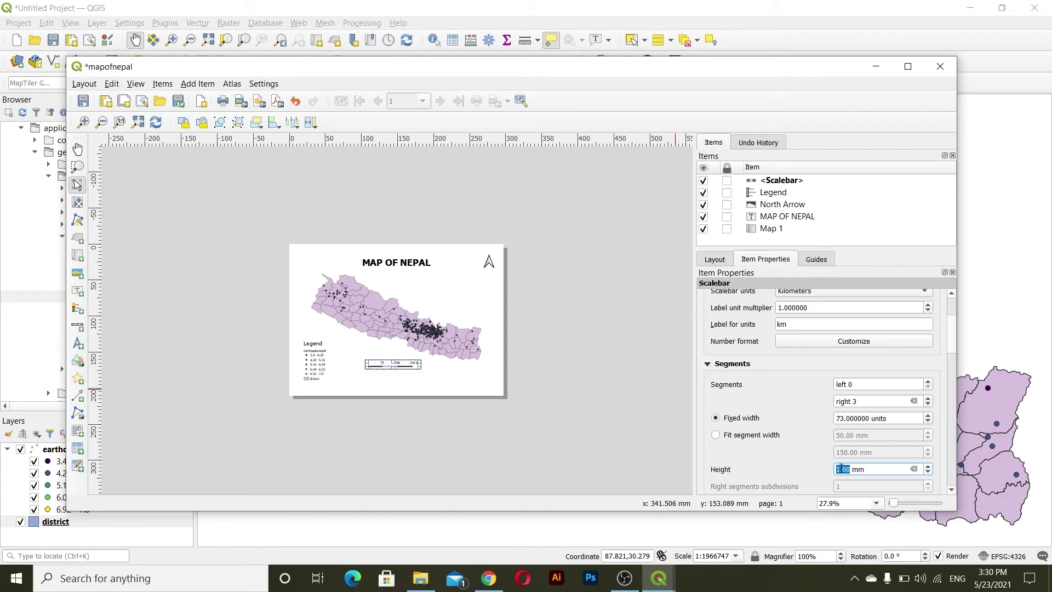
{"action": "scroll", "coordinate": [841, 465], "scroll_direction": "down", "scroll_amount": 1}
{"action": "scroll", "coordinate": [842, 466], "scroll_direction": "up", "scroll_amount": 1}
{"action": "left_click", "coordinate": [525, 357]}
{"action": "scroll", "coordinate": [397, 326], "scroll_direction": "up", "scroll_amount": 1}
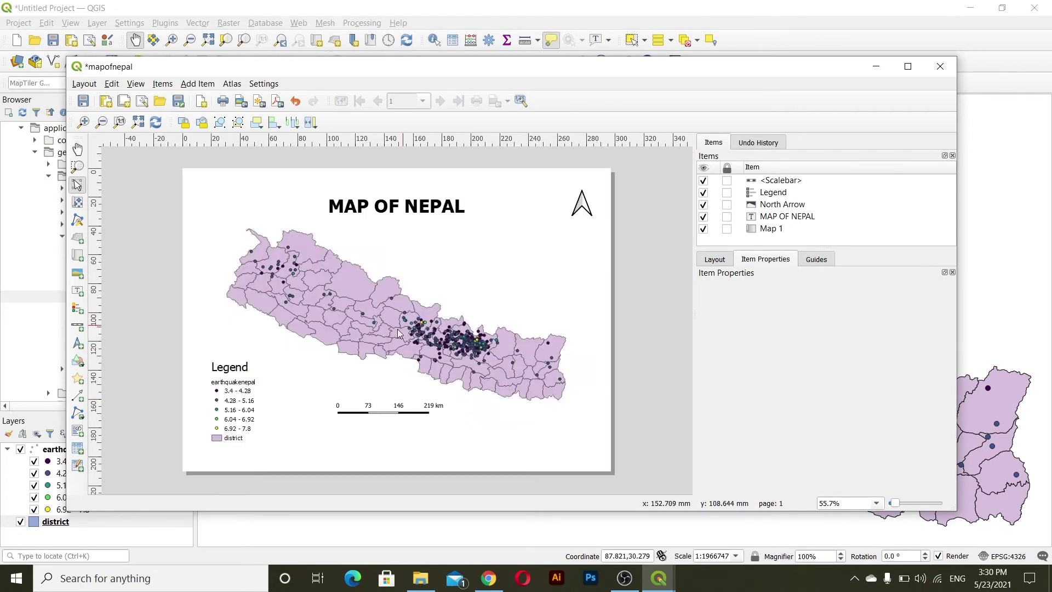
Move the scale bar slightly down and right on the page and keep its units as Kilometers.
{"action": "left_click", "coordinate": [399, 416]}
{"action": "left_click_drag", "start_coordinate": [391, 410], "coordinate": [397, 417]}
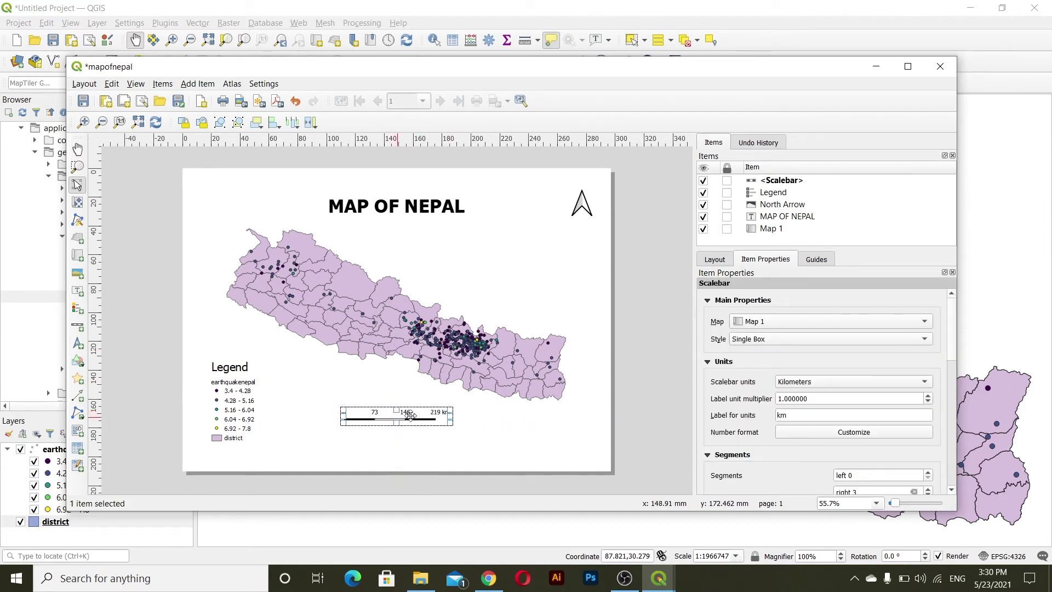
{"action": "left_click", "coordinate": [801, 383]}
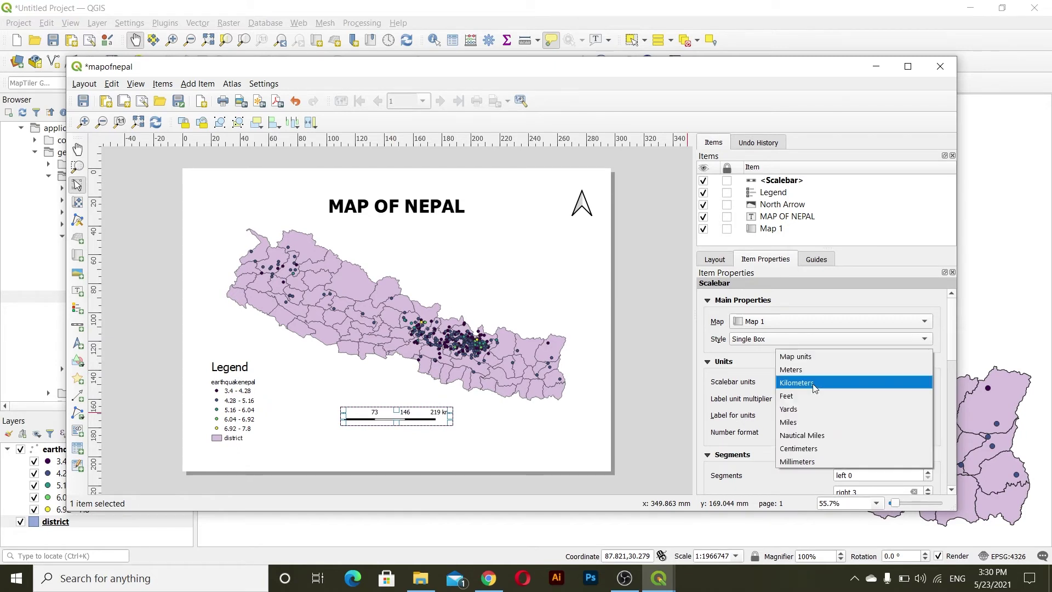
{"action": "left_click", "coordinate": [803, 387]}
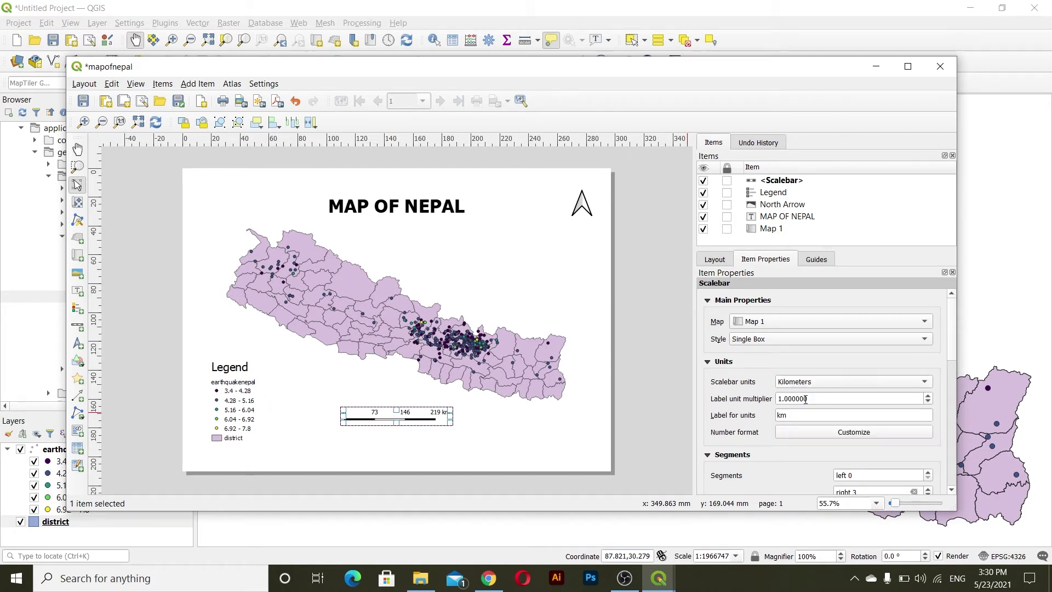
{"action": "left_click", "coordinate": [674, 371]}
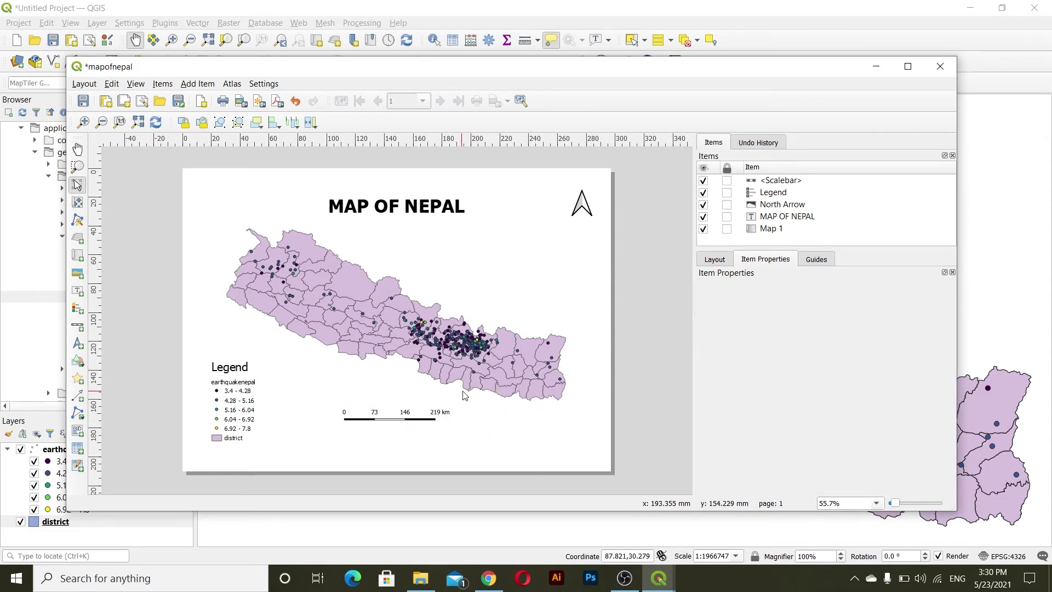
Shift the legend slightly right and up on the page, and select the map item.
{"action": "left_click", "coordinate": [224, 387]}
{"action": "left_click_drag", "start_coordinate": [225, 386], "coordinate": [234, 383]}
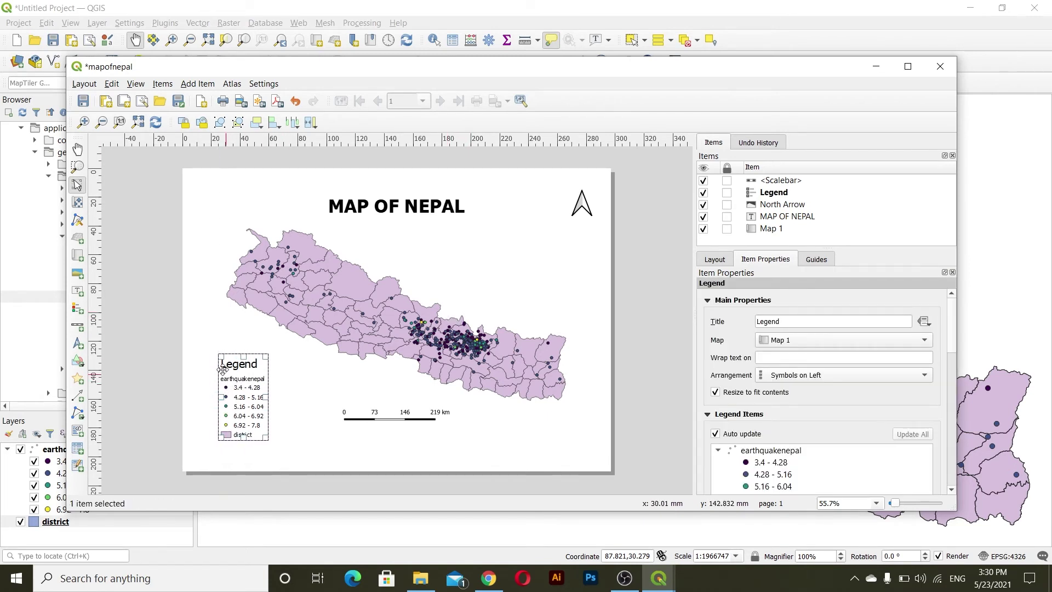
{"action": "left_click", "coordinate": [357, 330]}
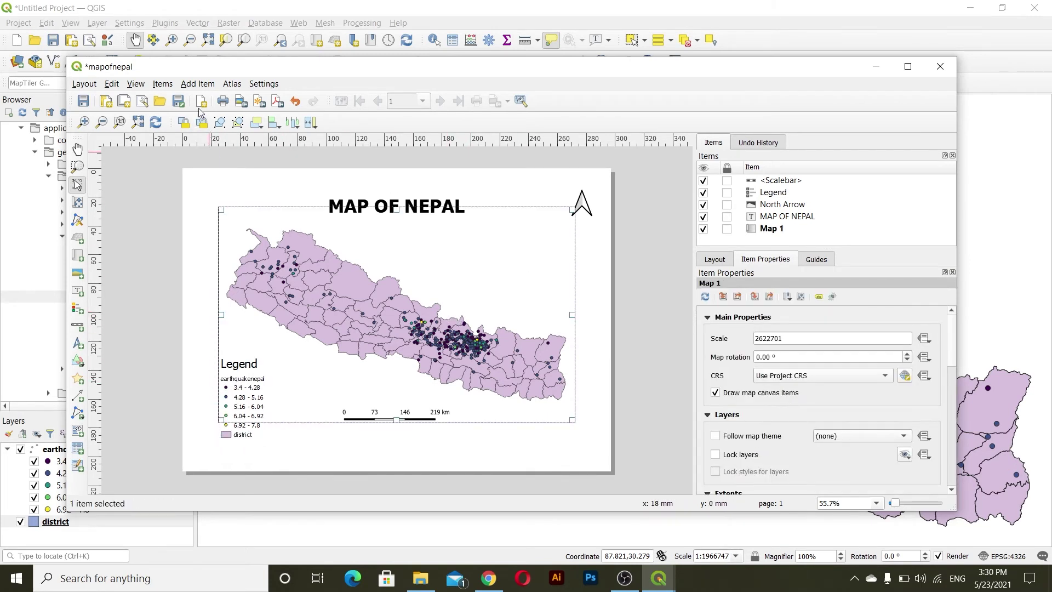
{"action": "left_click", "coordinate": [198, 84]}
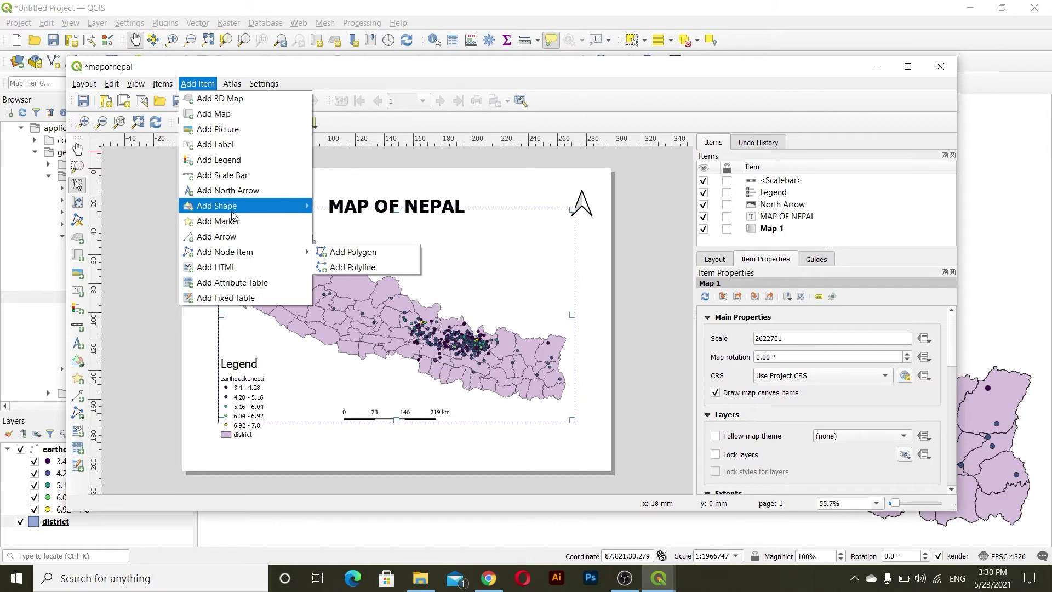
{"action": "mouse_move", "coordinate": [233, 213]}
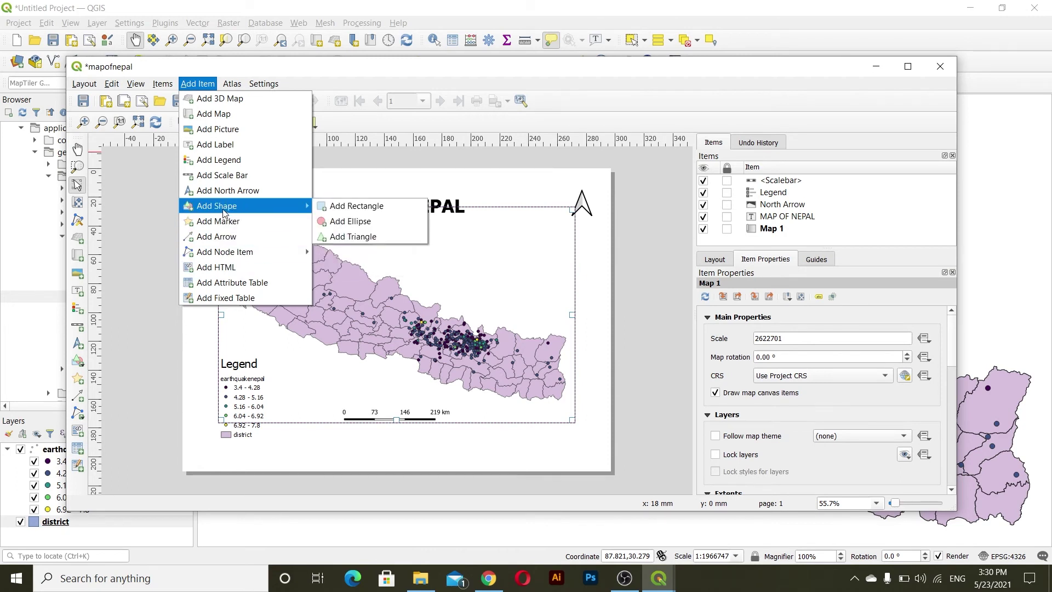
{"action": "left_click", "coordinate": [218, 145]}
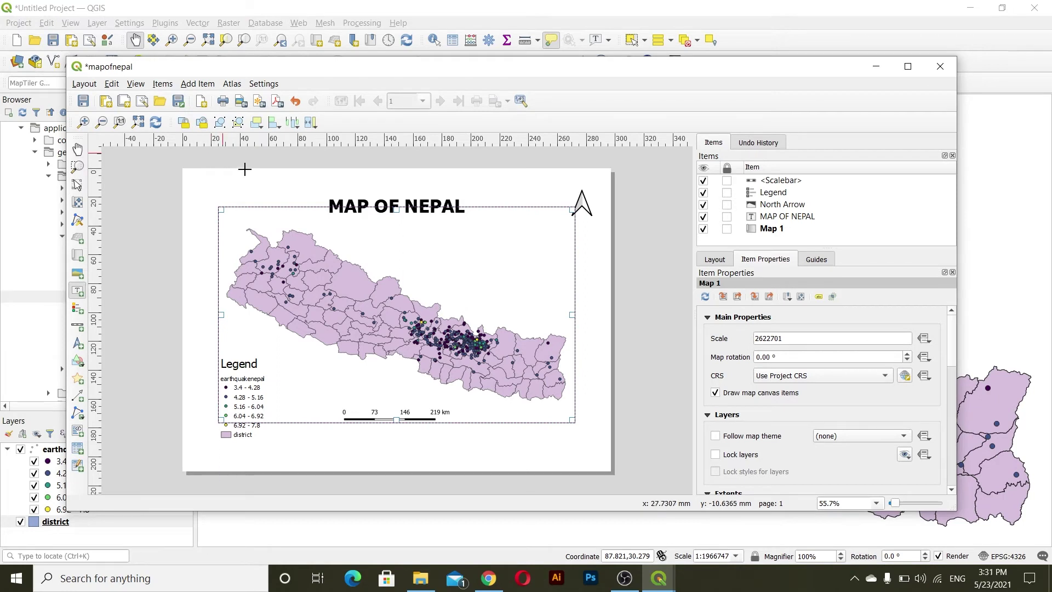
{"action": "left_click", "coordinate": [78, 255]}
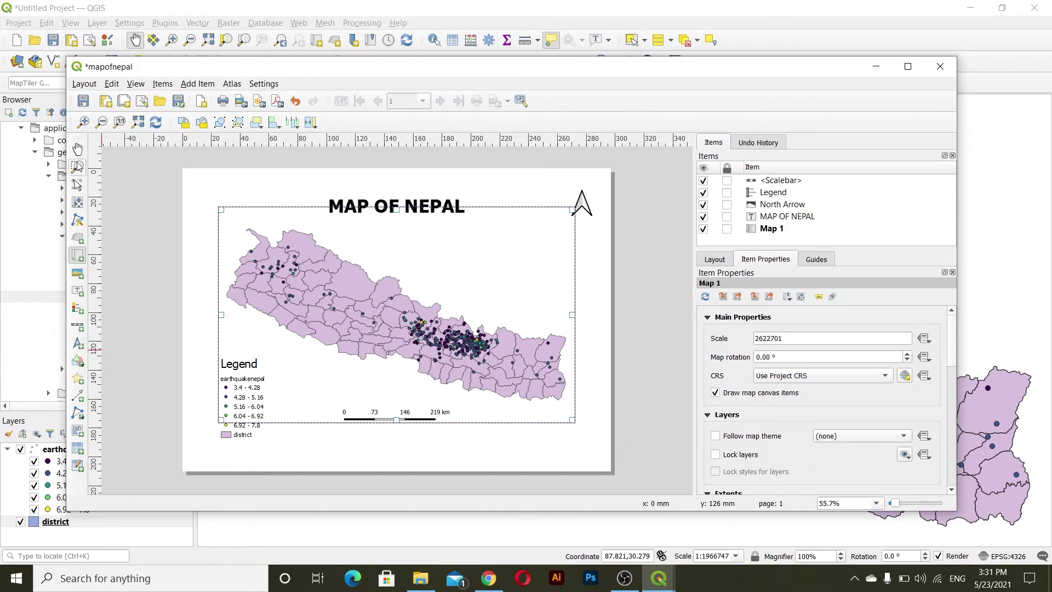
Try adding an attribute table of the district layer over the empty area northeast of the map, and delete it.
{"action": "left_click", "coordinate": [161, 85]}
{"action": "mouse_move", "coordinate": [193, 84]}
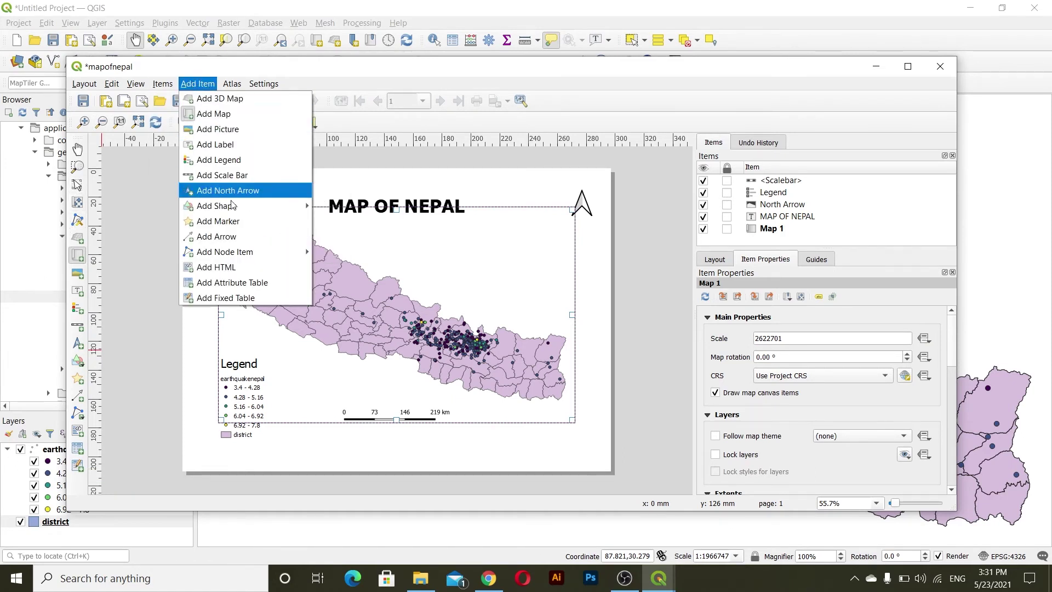
{"action": "mouse_move", "coordinate": [289, 211]}
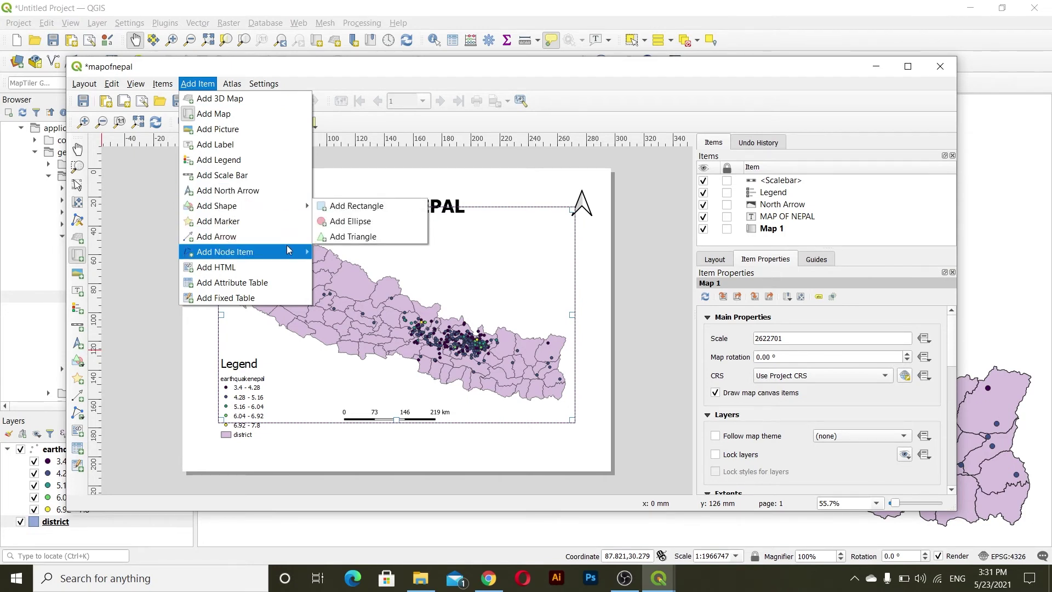
{"action": "left_click", "coordinate": [281, 281]}
{"action": "left_click_drag", "start_coordinate": [481, 249], "coordinate": [530, 293]}
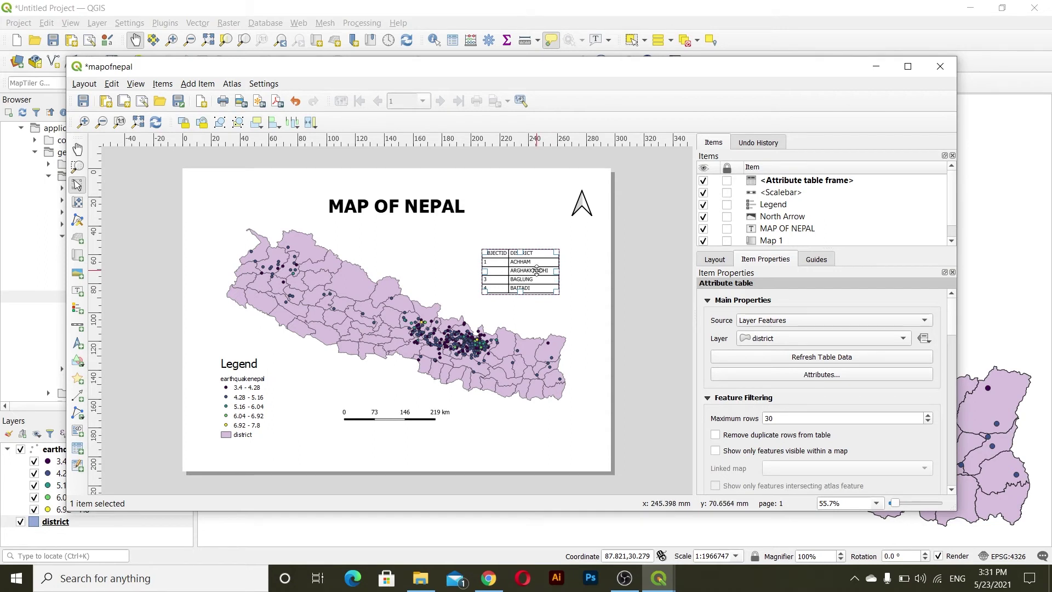
{"action": "key", "text": "Delete"}
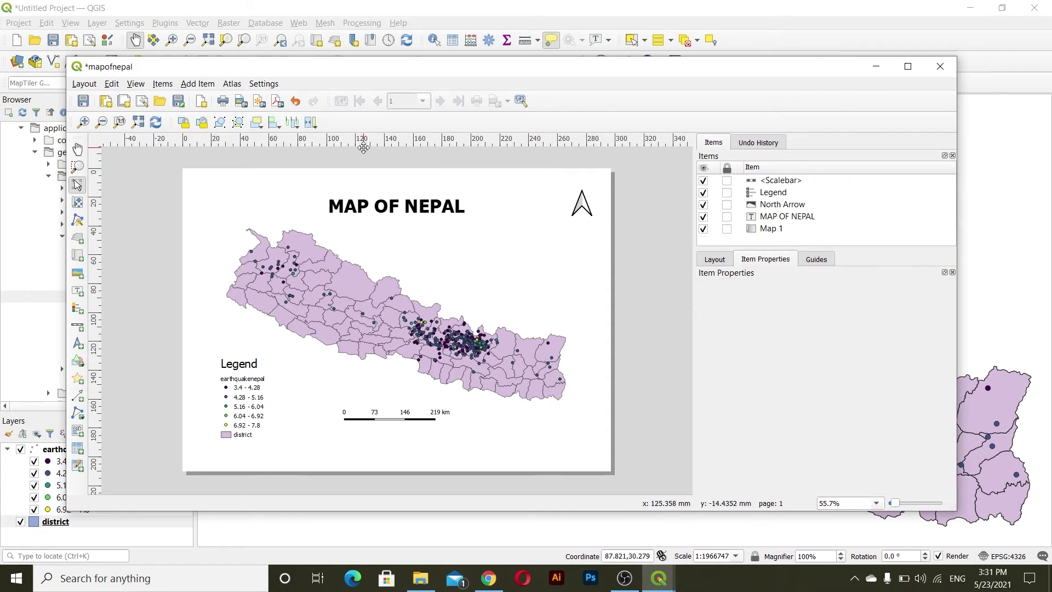
Add a label in the page's lower-right corner reading "Created By:" with the creator's name and "Date: 2021/05/23" on a second line.
{"action": "left_click", "coordinate": [192, 84]}
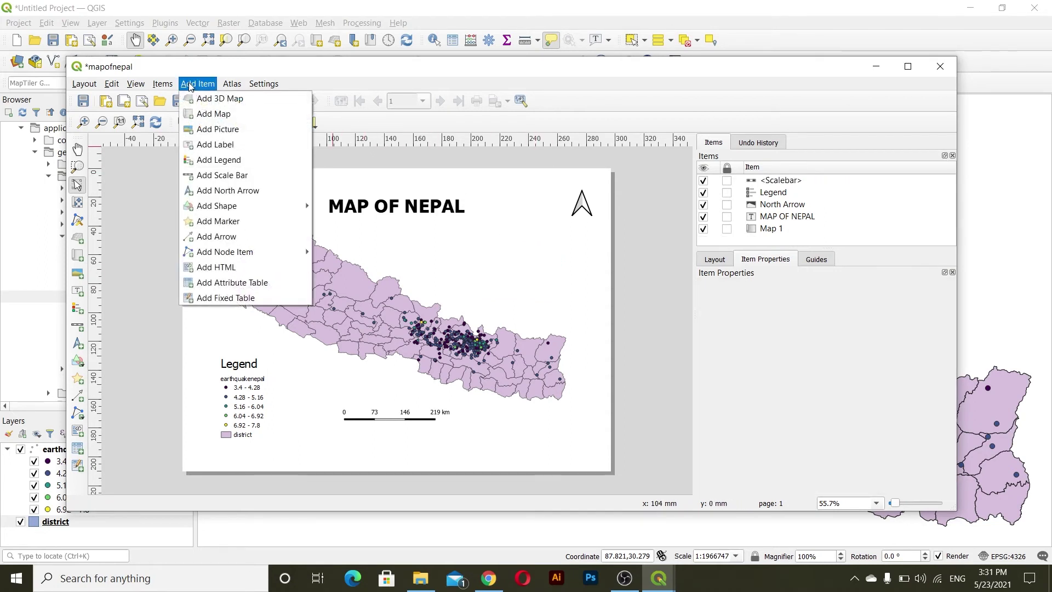
{"action": "left_click", "coordinate": [218, 146]}
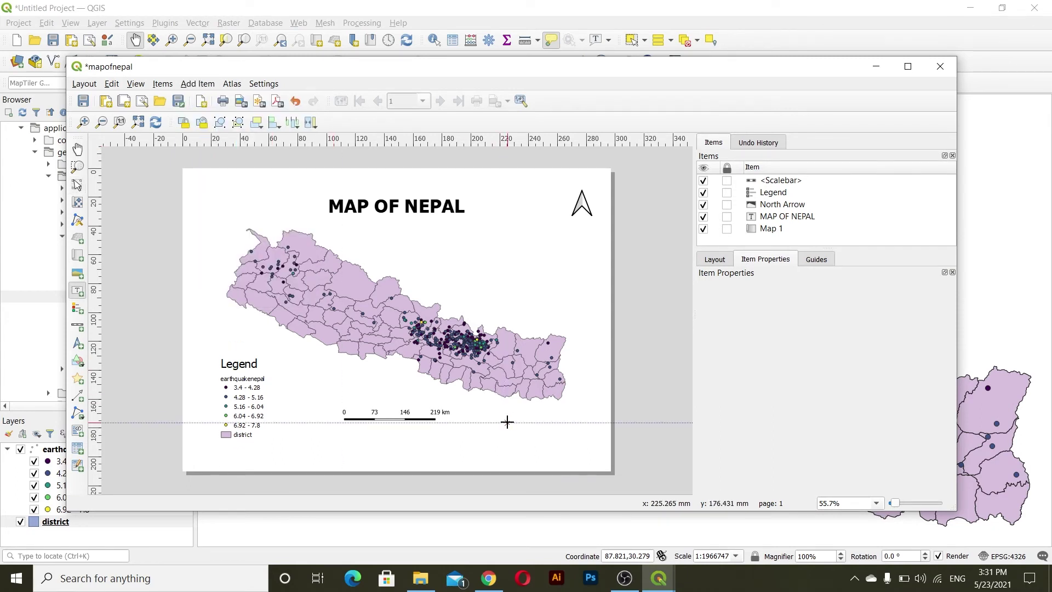
{"action": "left_click_drag", "start_coordinate": [504, 417], "coordinate": [591, 455]}
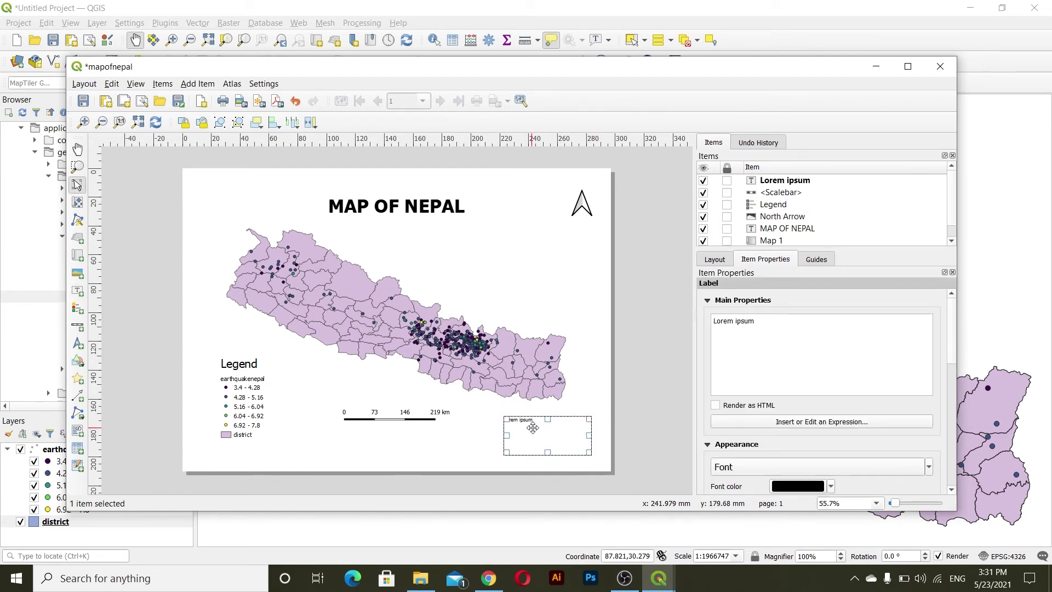
{"action": "left_click", "coordinate": [775, 331]}
{"action": "key", "text": "ctrl+a"}
{"action": "type", "text": "Crea"}
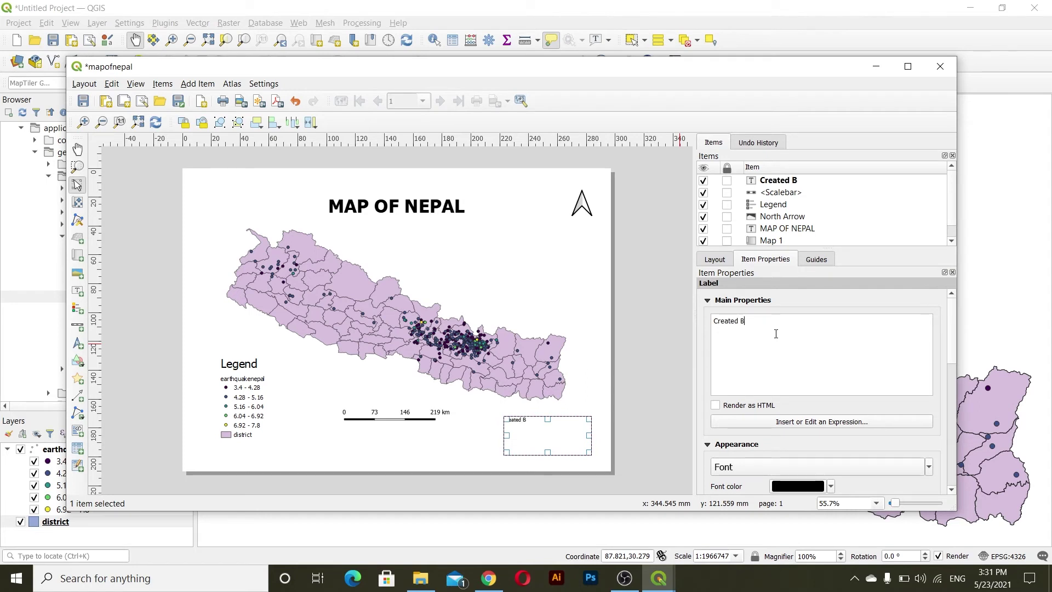
{"action": "type", "text": "ted By: Gaurav "}
{"action": "type", "text": "Date: 2021/05/23"}
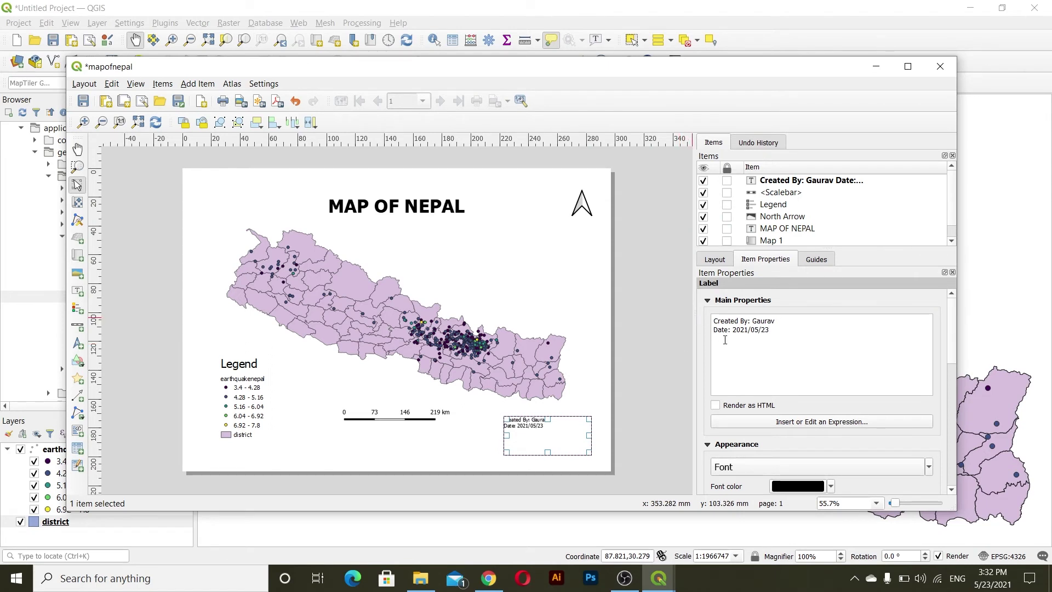
Slightly enlarge the font of the credit label in the page's lower-right corner, and deselect it.
{"action": "scroll", "coordinate": [742, 466], "scroll_direction": "up", "scroll_amount": 5}
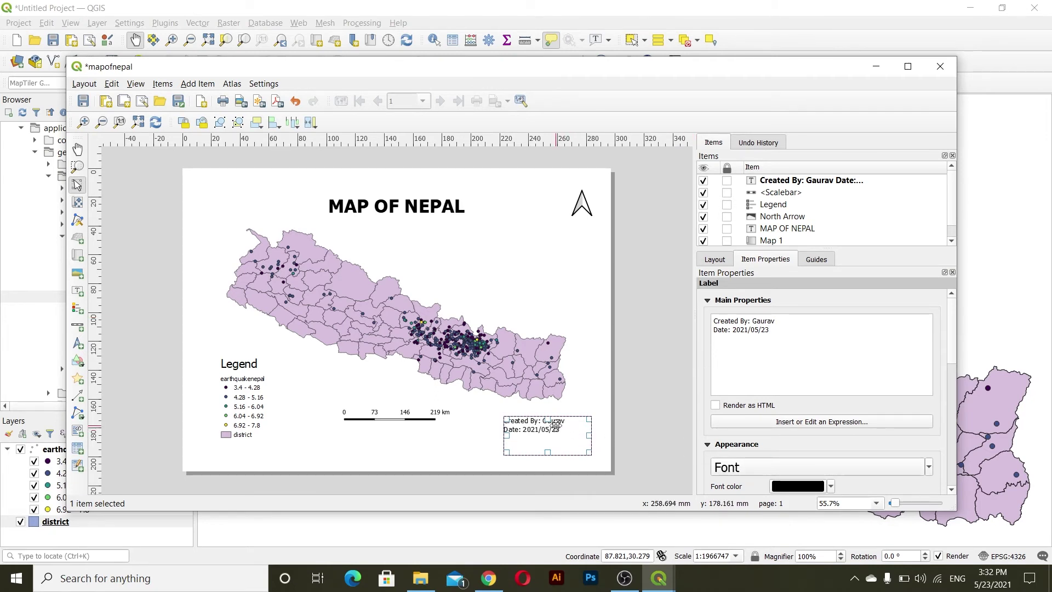
{"action": "left_click", "coordinate": [636, 363]}
Add a rectangle shape just inside the page edges, enclosing the title, map, north arrow, legend, scale bar and credit label.
{"action": "left_click", "coordinate": [191, 85]}
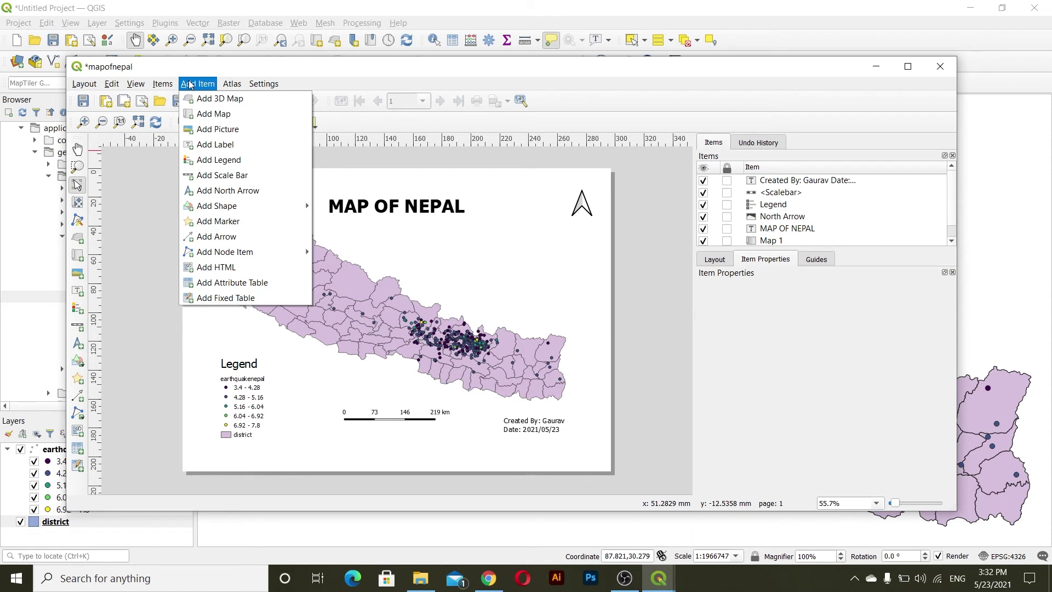
{"action": "mouse_move", "coordinate": [298, 203]}
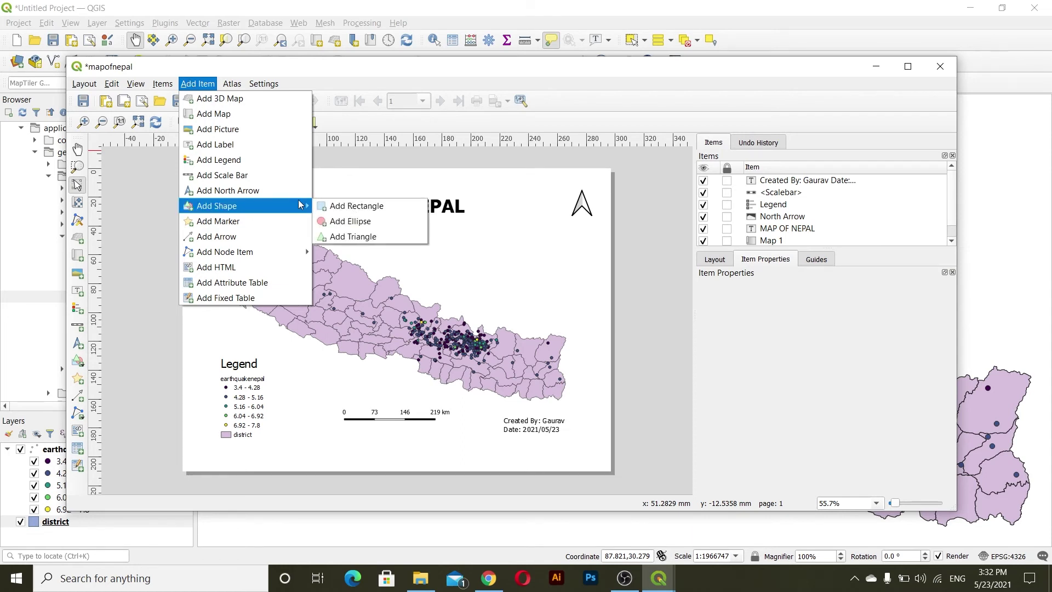
{"action": "left_click", "coordinate": [332, 219]}
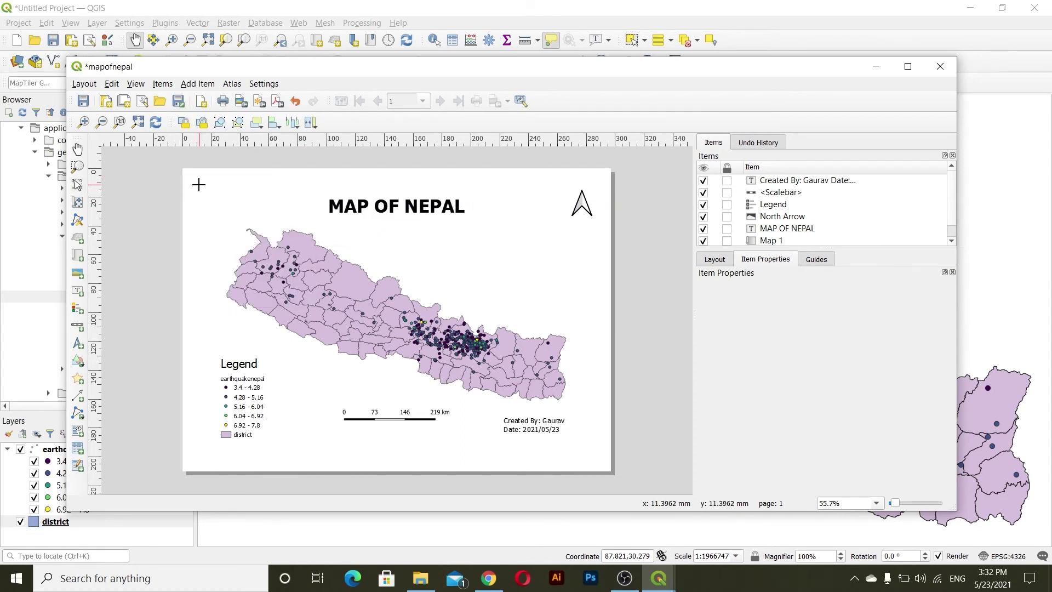
{"action": "left_click_drag", "start_coordinate": [199, 185], "coordinate": [596, 463]}
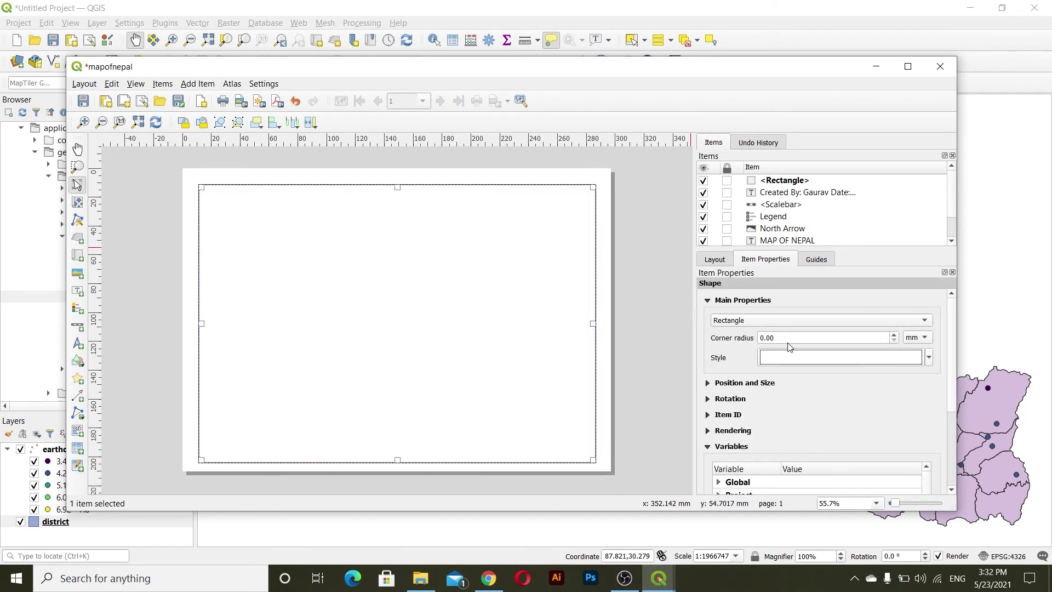
Make the rectangle's Simple Fill color transparent, keeping its black solid stroke.
{"action": "scroll", "coordinate": [727, 377], "scroll_direction": "down", "scroll_amount": 3}
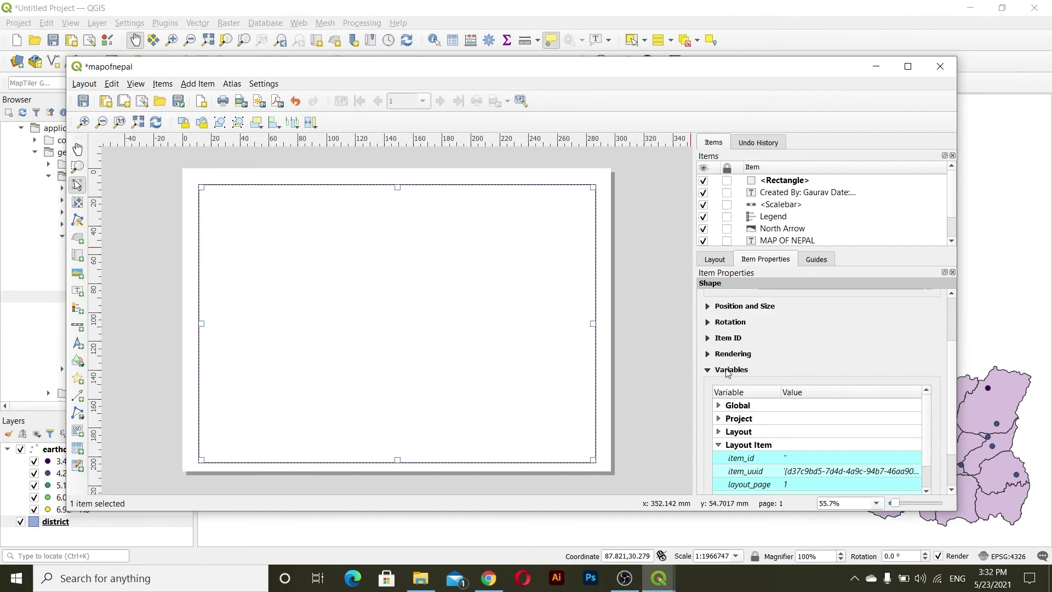
{"action": "scroll", "coordinate": [727, 373], "scroll_direction": "up", "scroll_amount": 3}
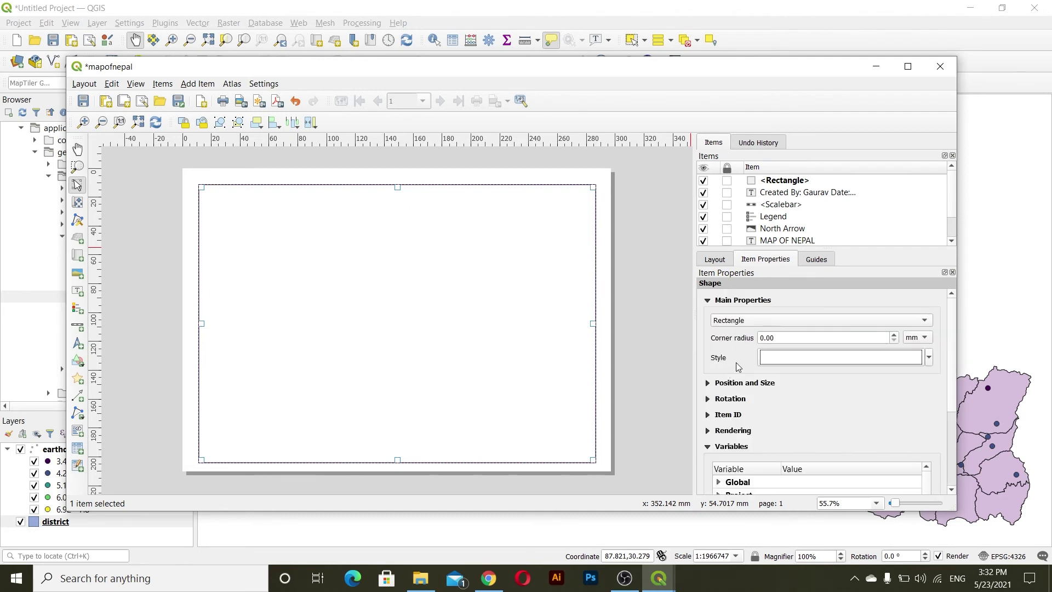
{"action": "left_click", "coordinate": [809, 357]}
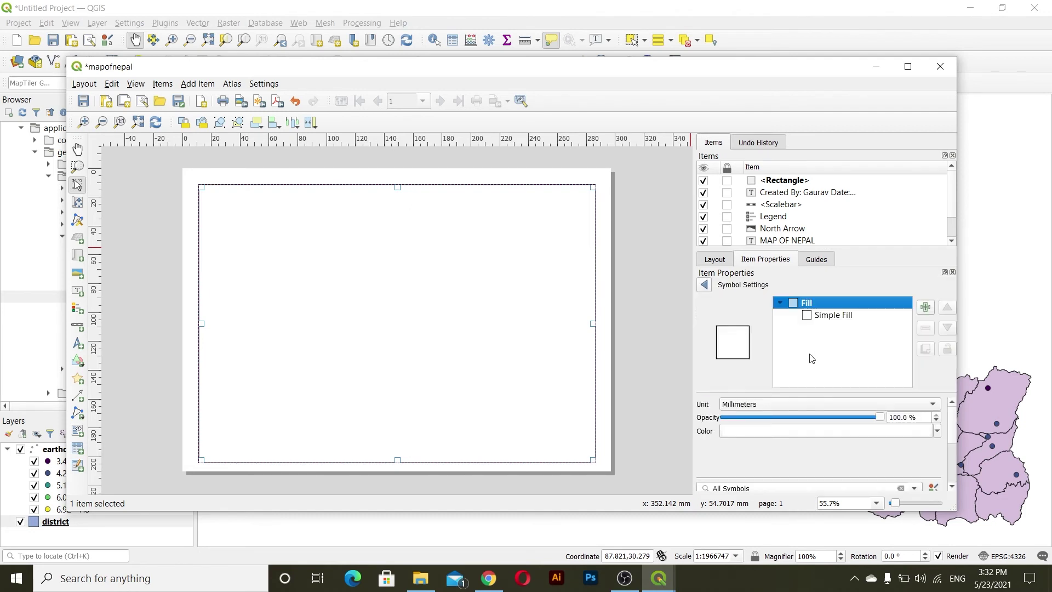
{"action": "left_click", "coordinate": [820, 317]}
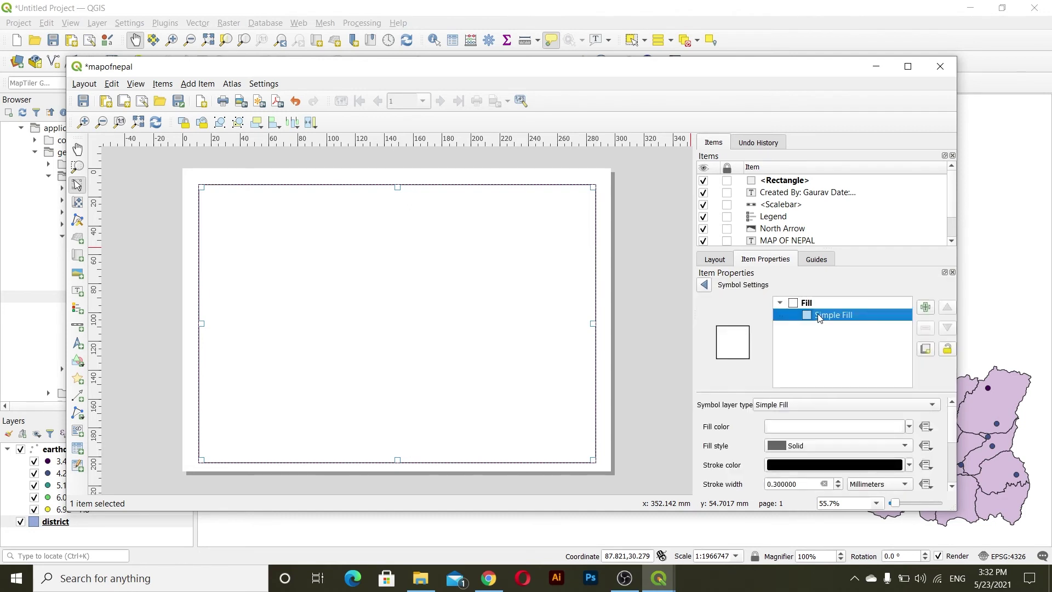
{"action": "left_click", "coordinate": [909, 430]}
{"action": "left_click", "coordinate": [778, 280]}
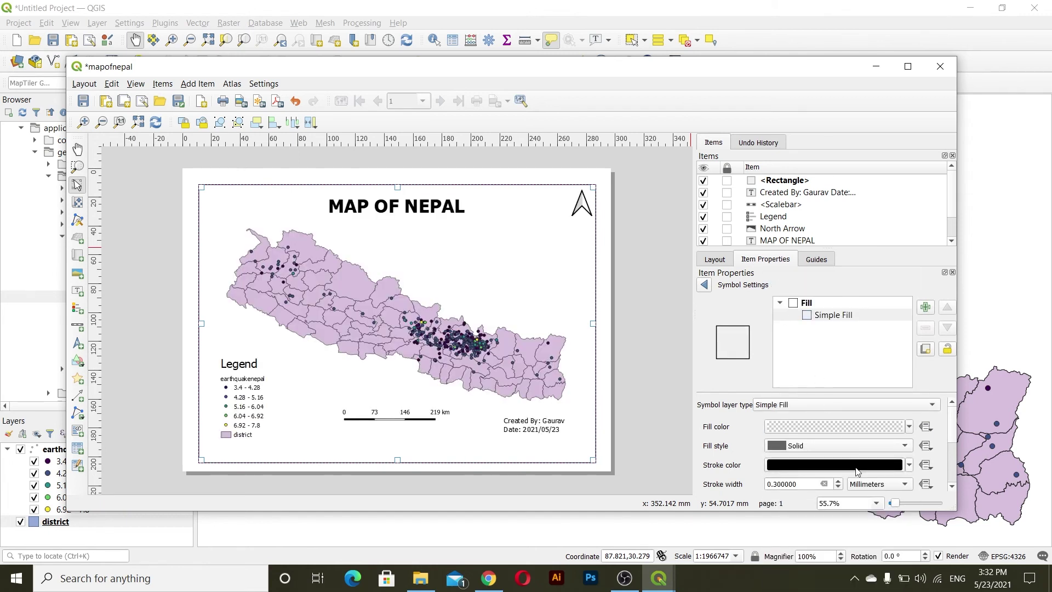
Stretch the rectangular frame's right, top and left edges slightly outward toward the page edges, and deselect it.
{"action": "left_click", "coordinate": [624, 291]}
{"action": "left_click", "coordinate": [596, 311]}
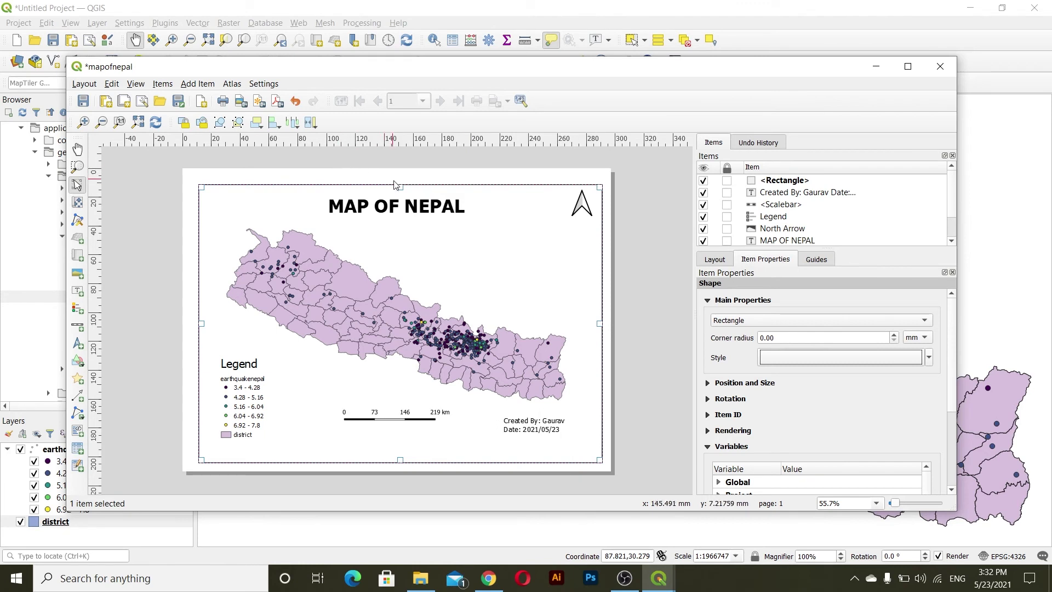
{"action": "left_click_drag", "start_coordinate": [400, 187], "coordinate": [403, 182]}
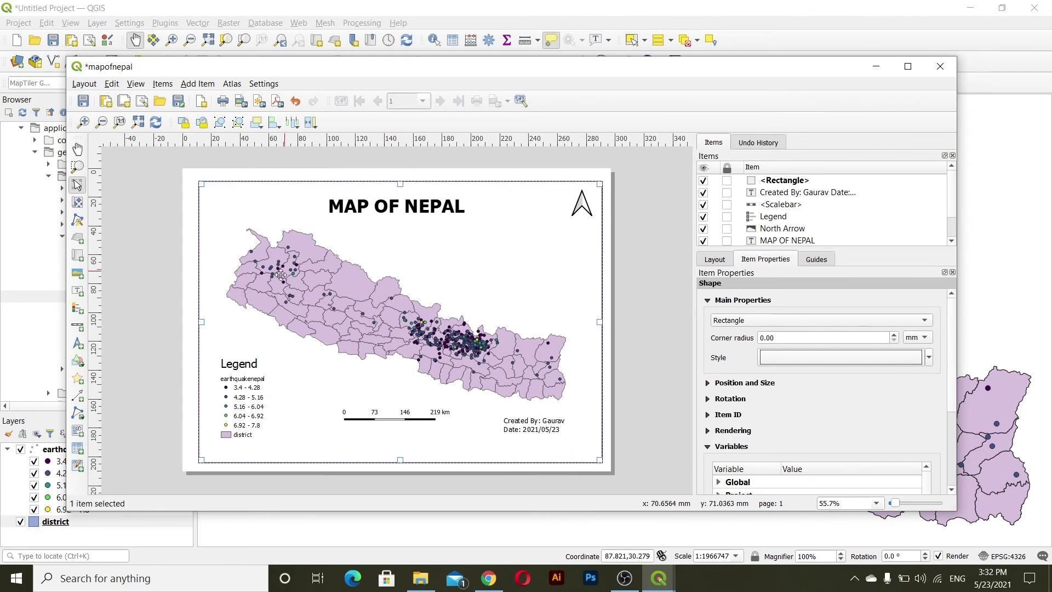
{"action": "left_click_drag", "start_coordinate": [201, 322], "coordinate": [198, 325]}
{"action": "left_click", "coordinate": [637, 284]}
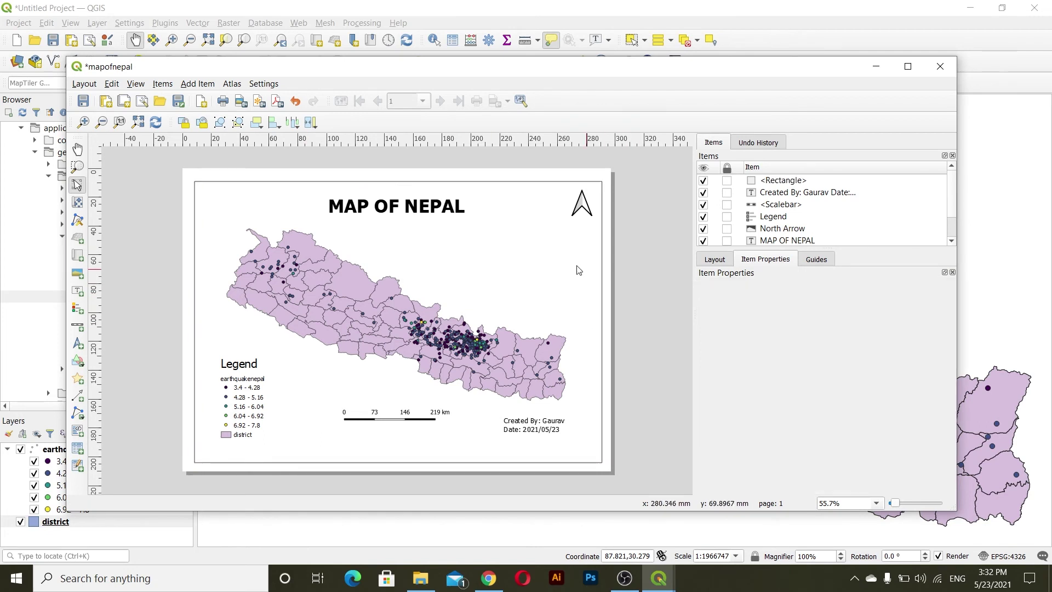
{"action": "left_click", "coordinate": [389, 181]}
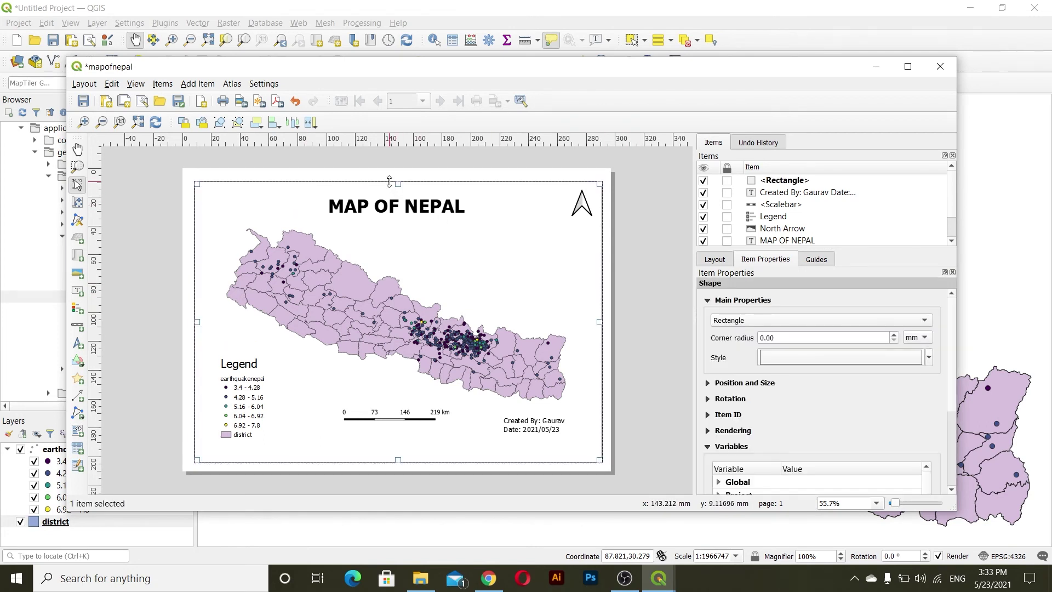
{"action": "left_click_drag", "start_coordinate": [389, 182], "coordinate": [390, 178]}
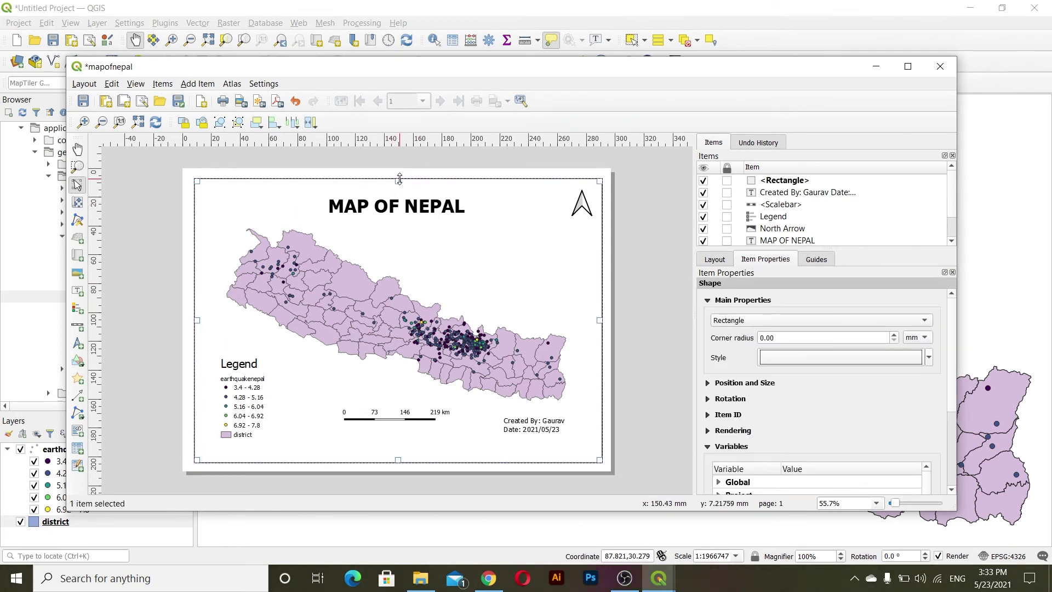
{"action": "left_click", "coordinate": [150, 181]}
{"action": "left_click", "coordinate": [195, 85]}
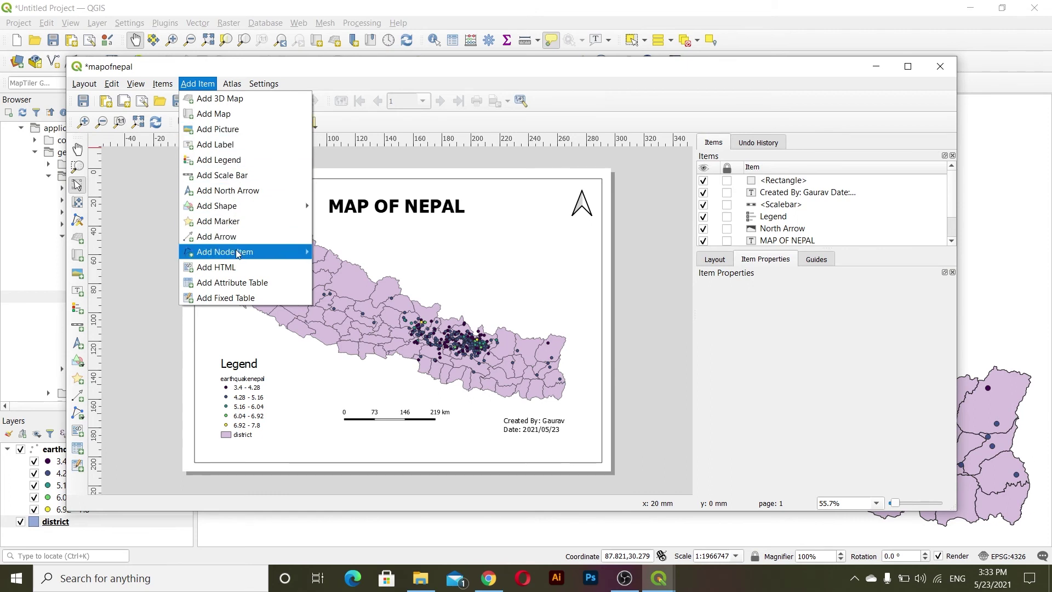
{"action": "mouse_move", "coordinate": [243, 256]}
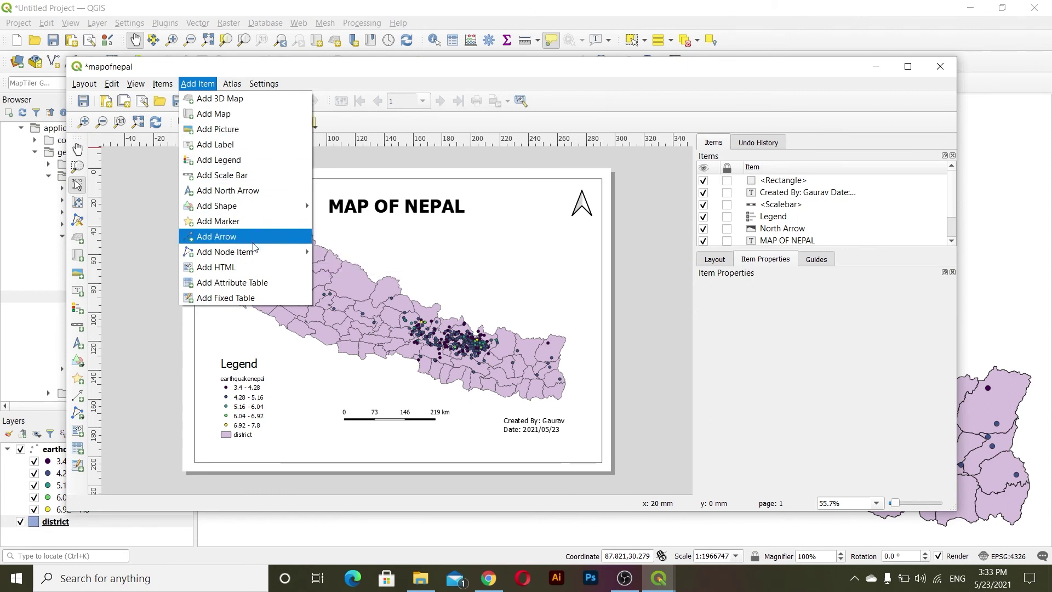
{"action": "mouse_move", "coordinate": [238, 211]}
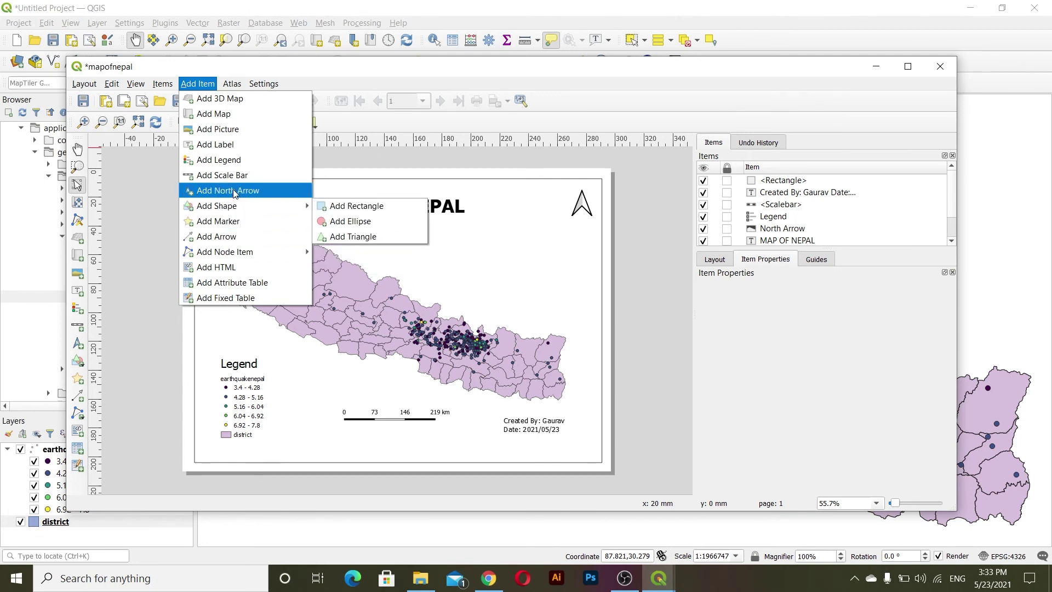
{"action": "left_click", "coordinate": [230, 221]}
{"action": "left_click", "coordinate": [164, 84]}
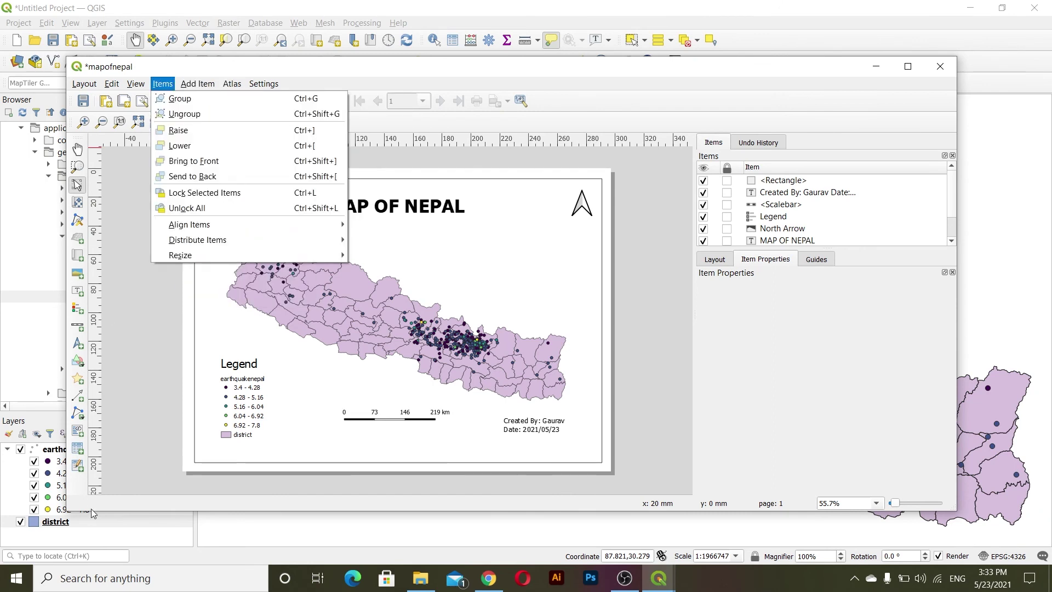
{"action": "left_click", "coordinate": [126, 250]}
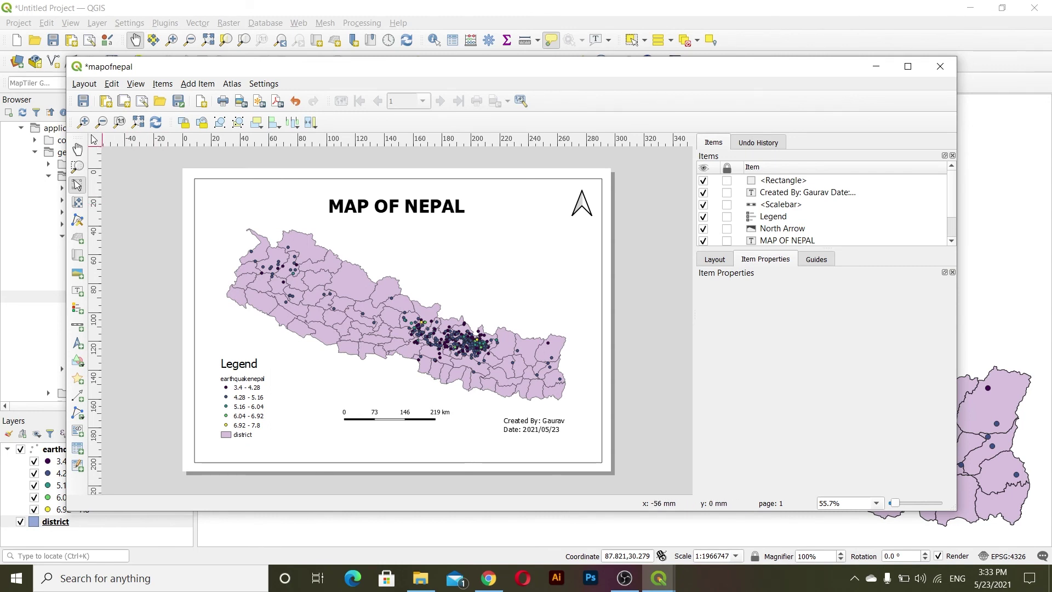
Export the layout as an image named mapofnepal in JPG format at 300 dpi, into the Covid\map folder.
{"action": "left_click", "coordinate": [85, 85]}
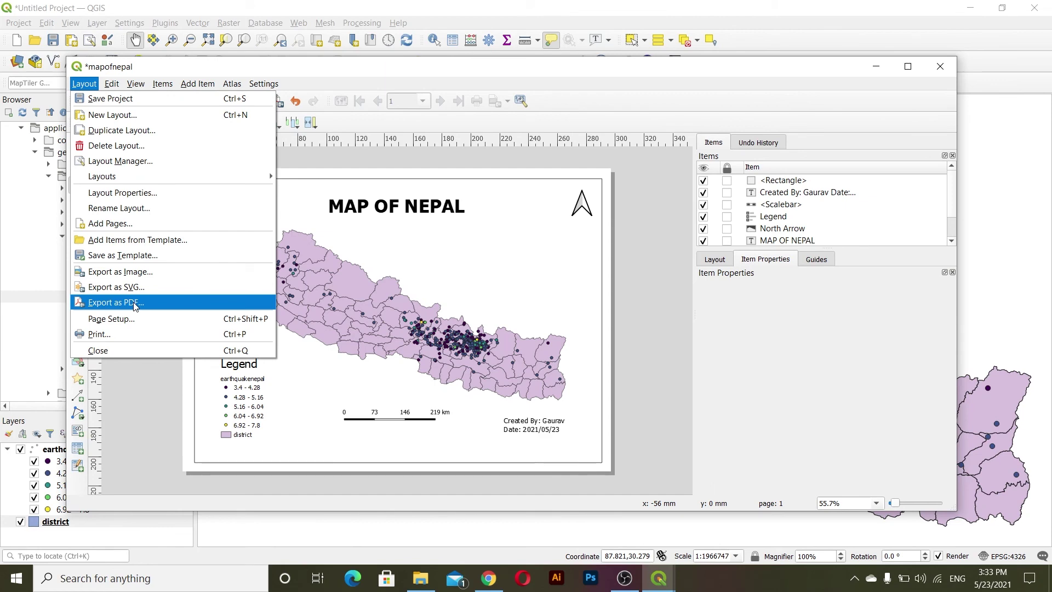
{"action": "left_click", "coordinate": [125, 273]}
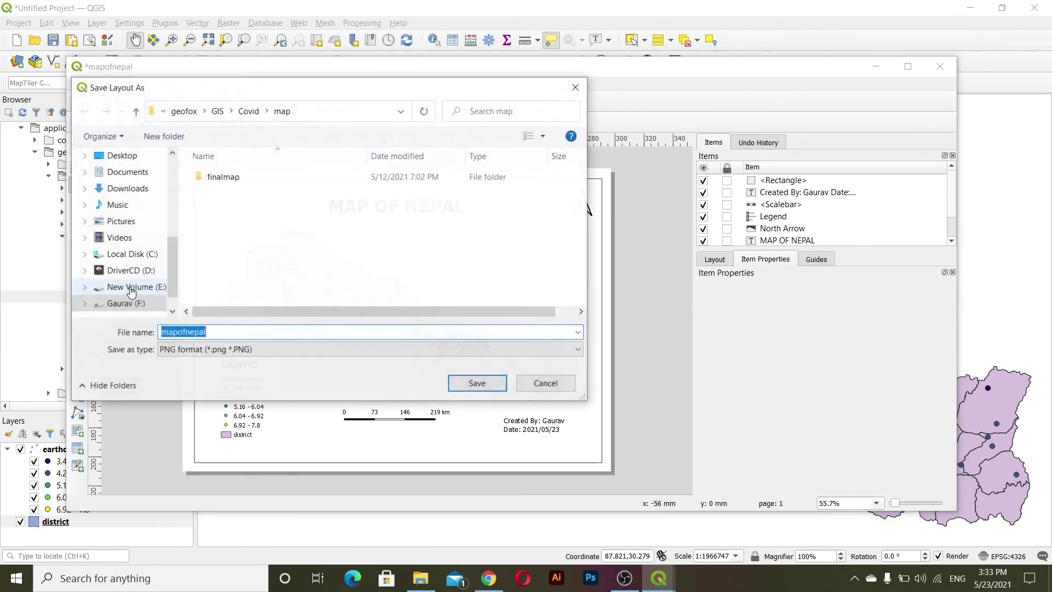
{"action": "left_click", "coordinate": [223, 351]}
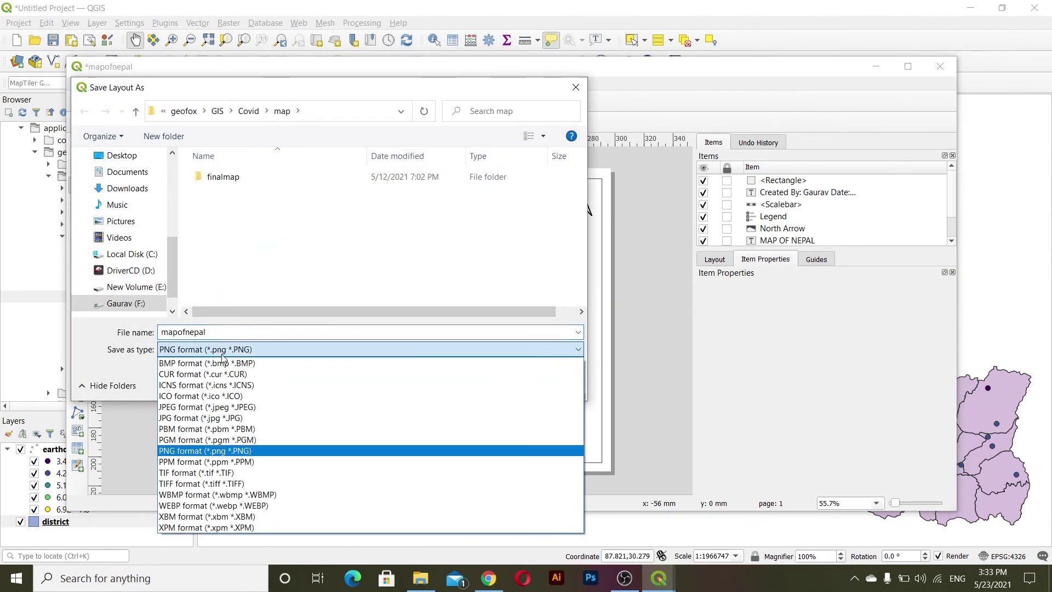
{"action": "left_click", "coordinate": [176, 418]}
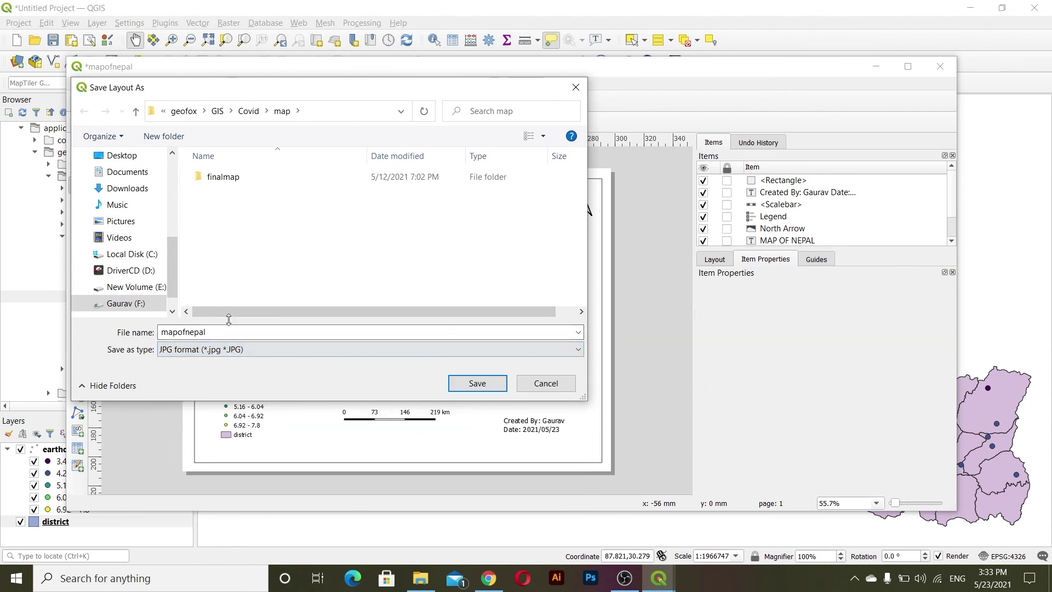
{"action": "left_click", "coordinate": [463, 386]}
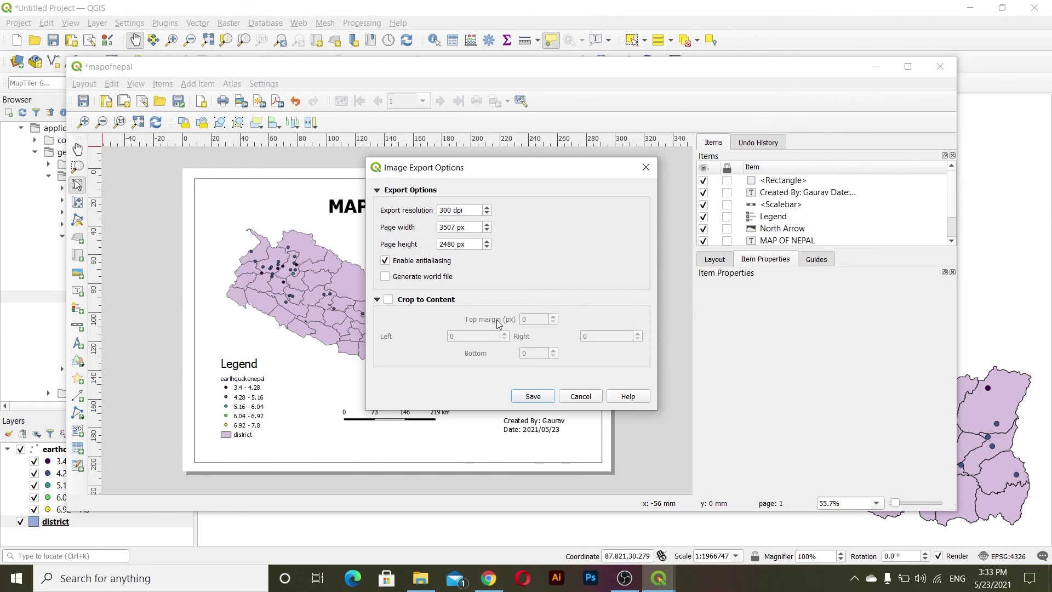
{"action": "left_click", "coordinate": [534, 396]}
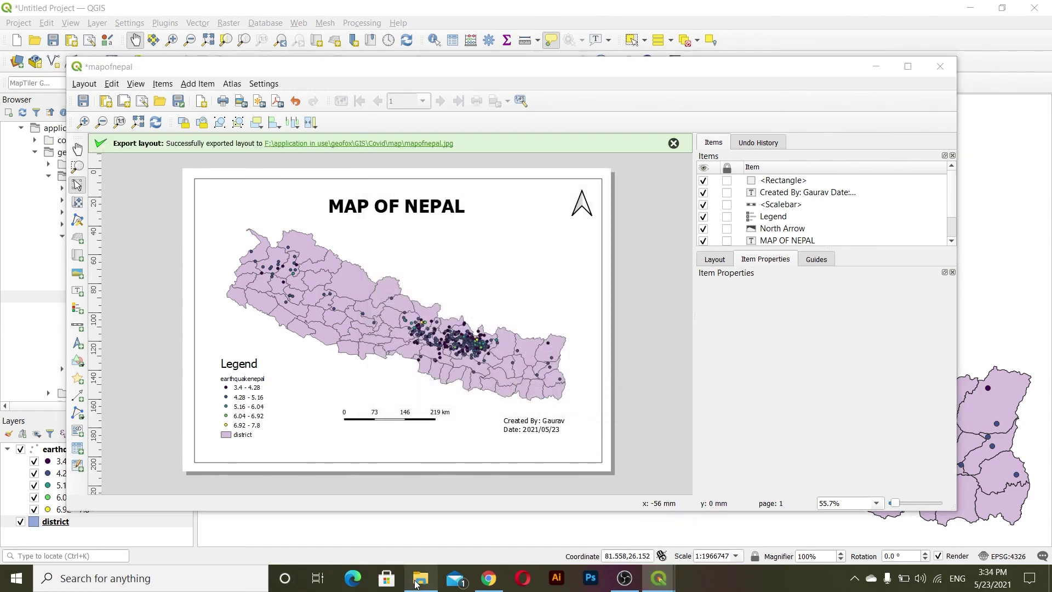
Switch to File Explorer, view the exported mapofnepal image from the recent files, and return to the layout window.
{"action": "left_click", "coordinate": [420, 578]}
{"action": "left_click", "coordinate": [41, 141]}
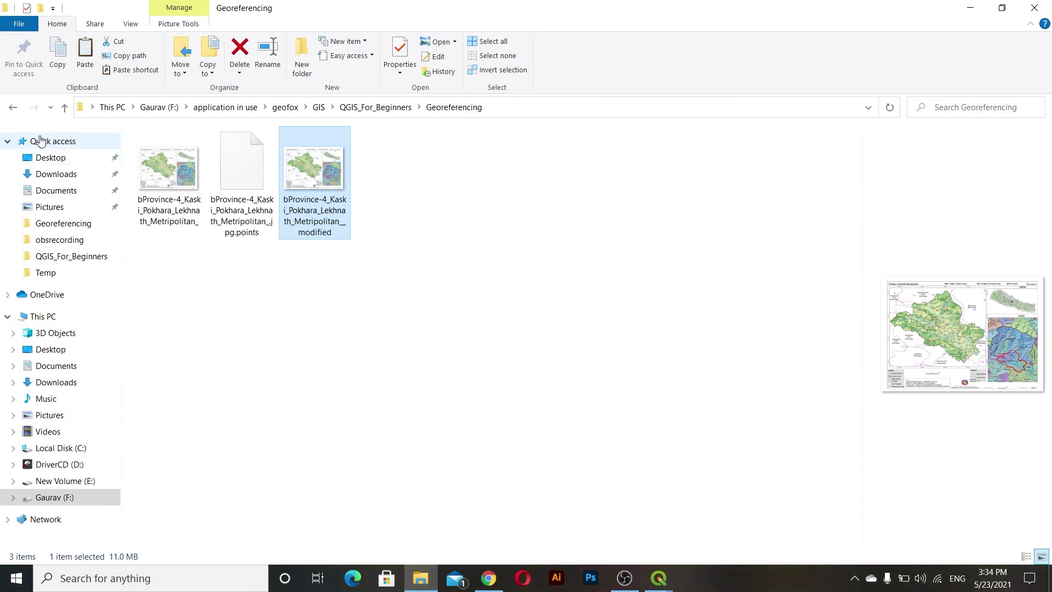
{"action": "double_click", "coordinate": [185, 273]}
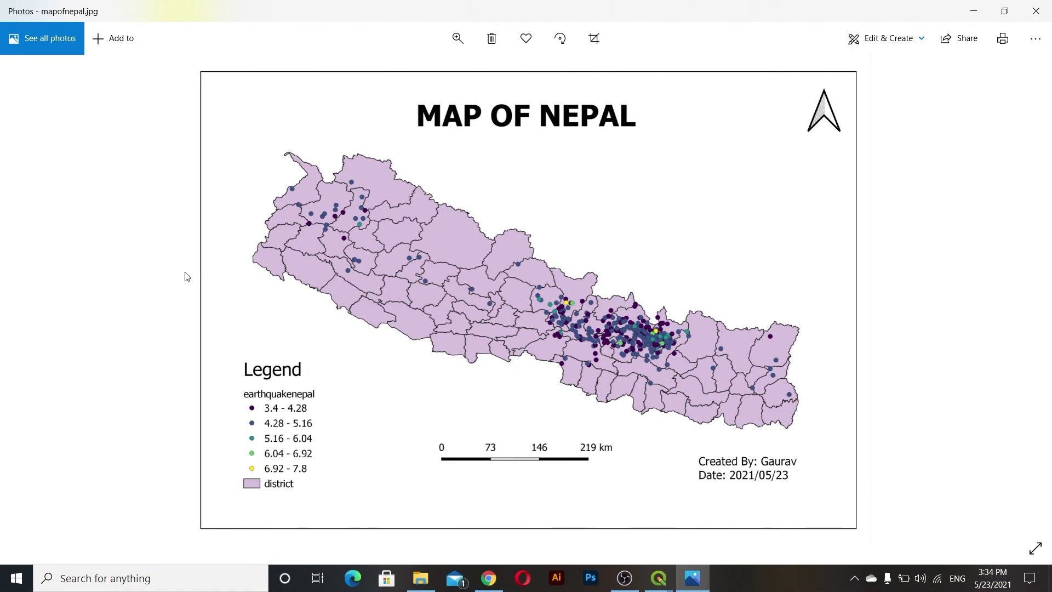
{"action": "left_click", "coordinate": [1039, 5]}
{"action": "mouse_move", "coordinate": [656, 575]}
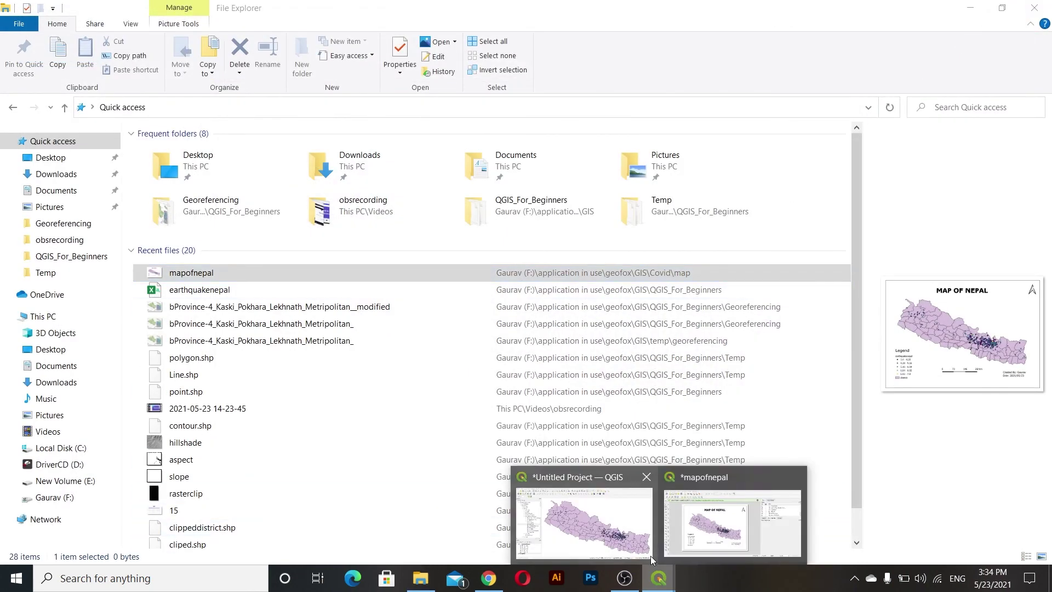
{"action": "left_click", "coordinate": [715, 516]}
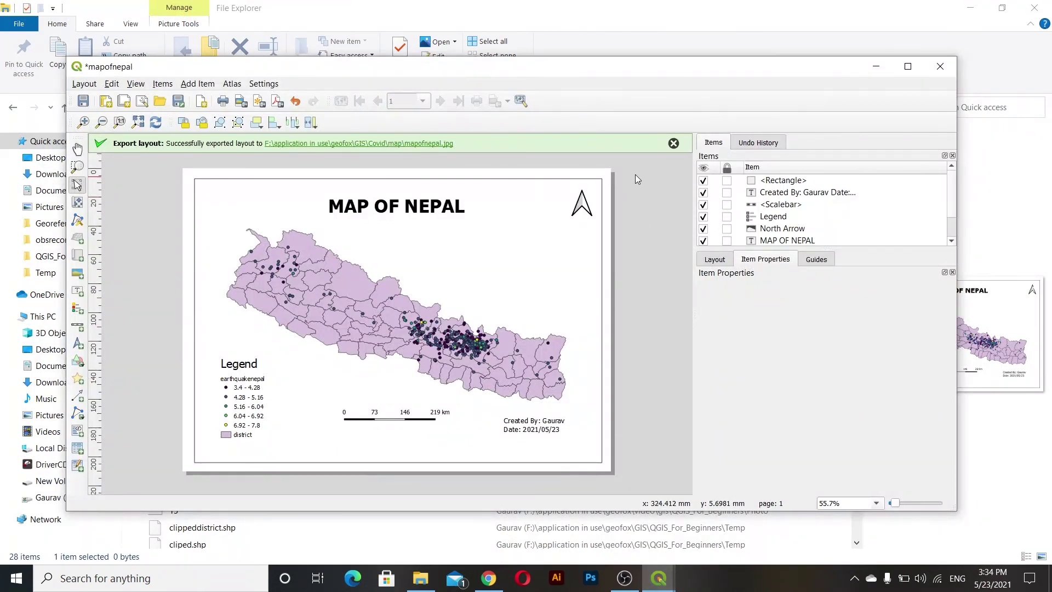